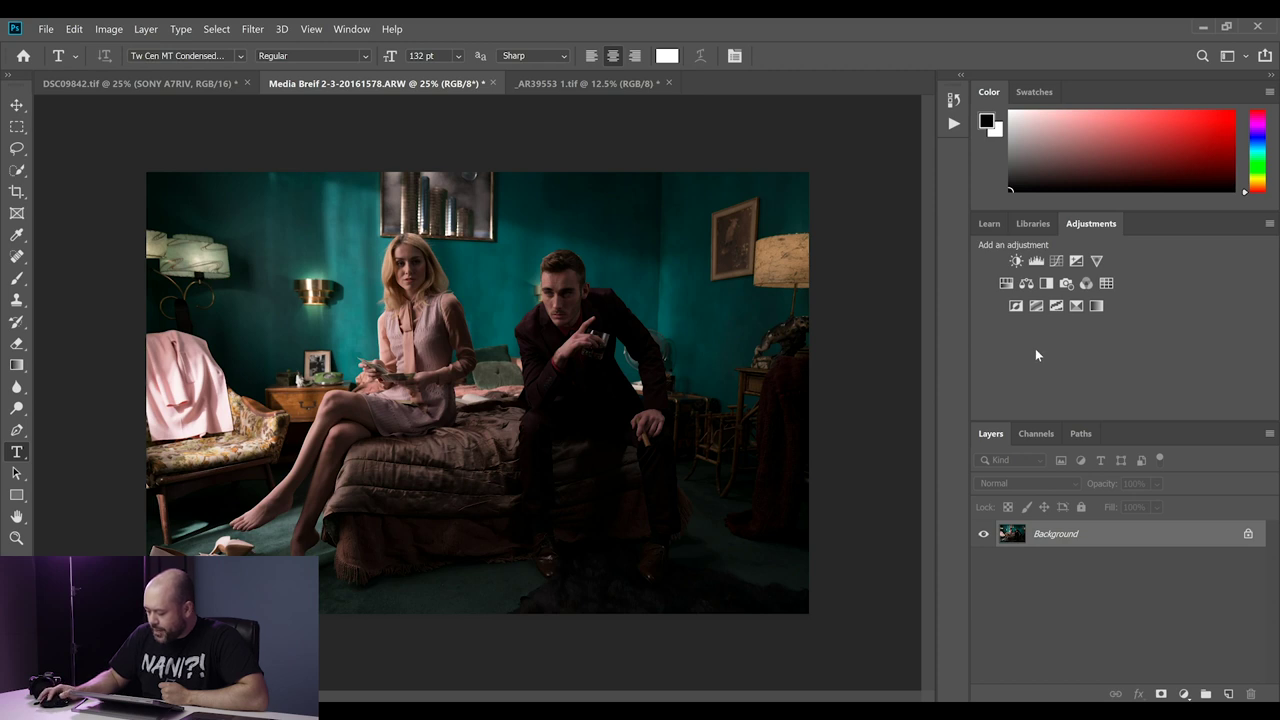
Step: Add a Color Balance adjustment layer and dock its Properties panel alongside Color and Swatches, enlarged to show all its settings
{"action": "left_click", "coordinate": [1026, 284]}
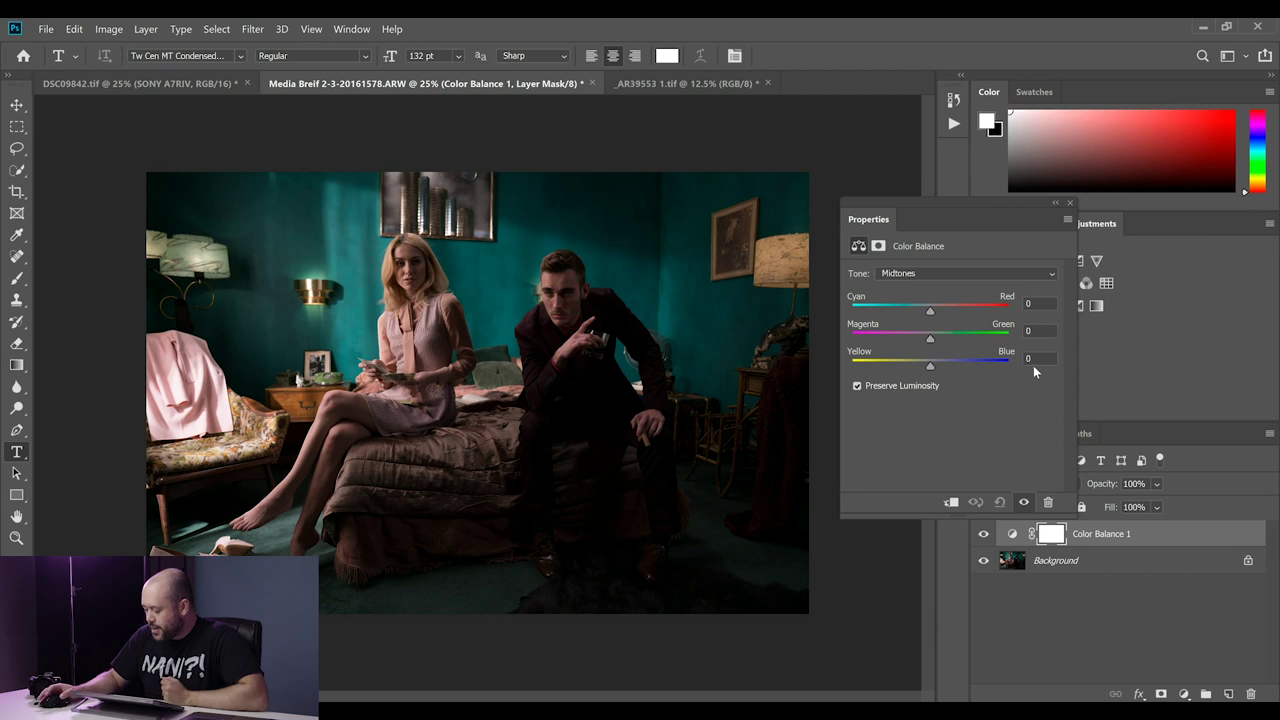
{"action": "left_click", "coordinate": [1014, 535]}
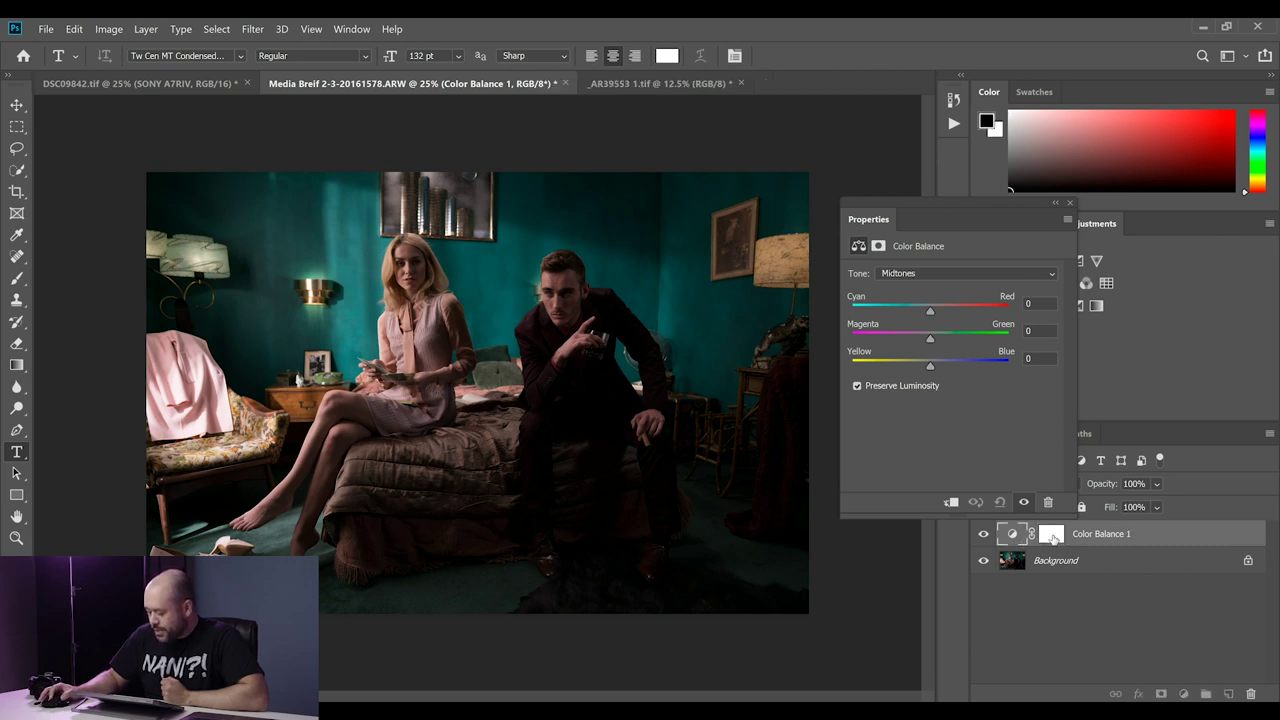
{"action": "left_click", "coordinate": [1051, 535]}
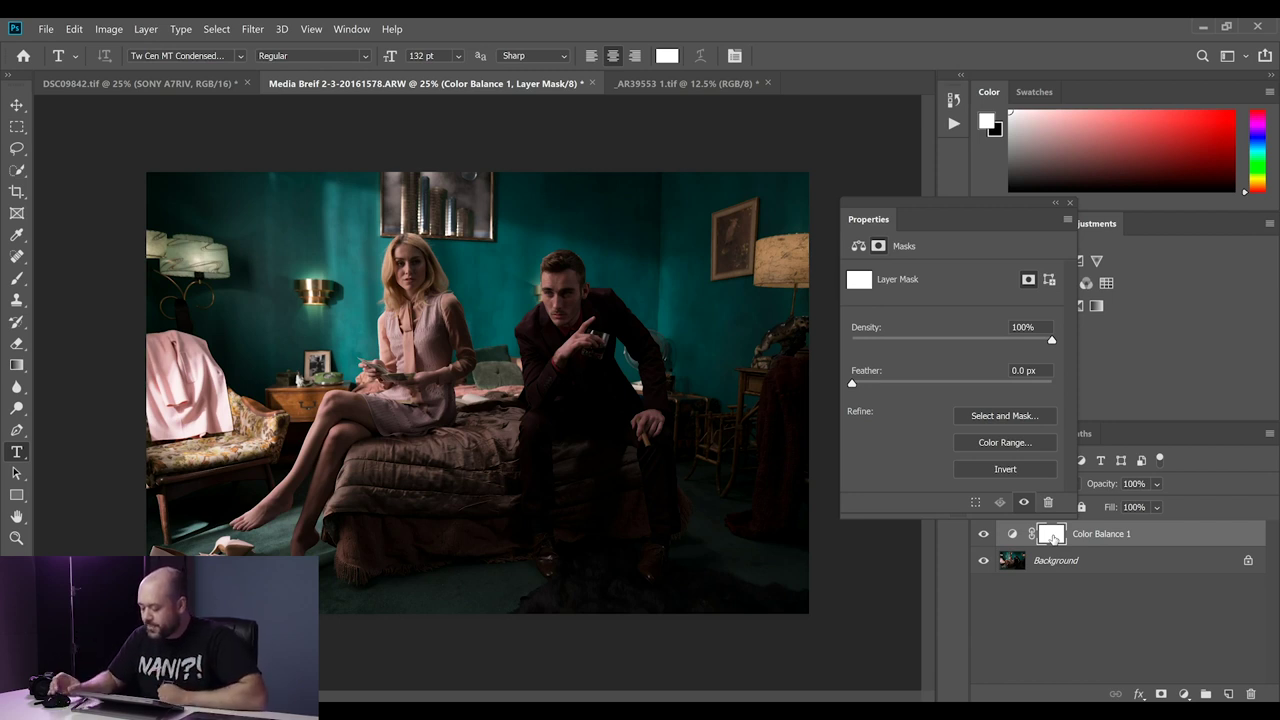
{"action": "left_click", "coordinate": [1013, 535]}
{"action": "left_click_drag", "start_coordinate": [939, 199], "coordinate": [1104, 109]}
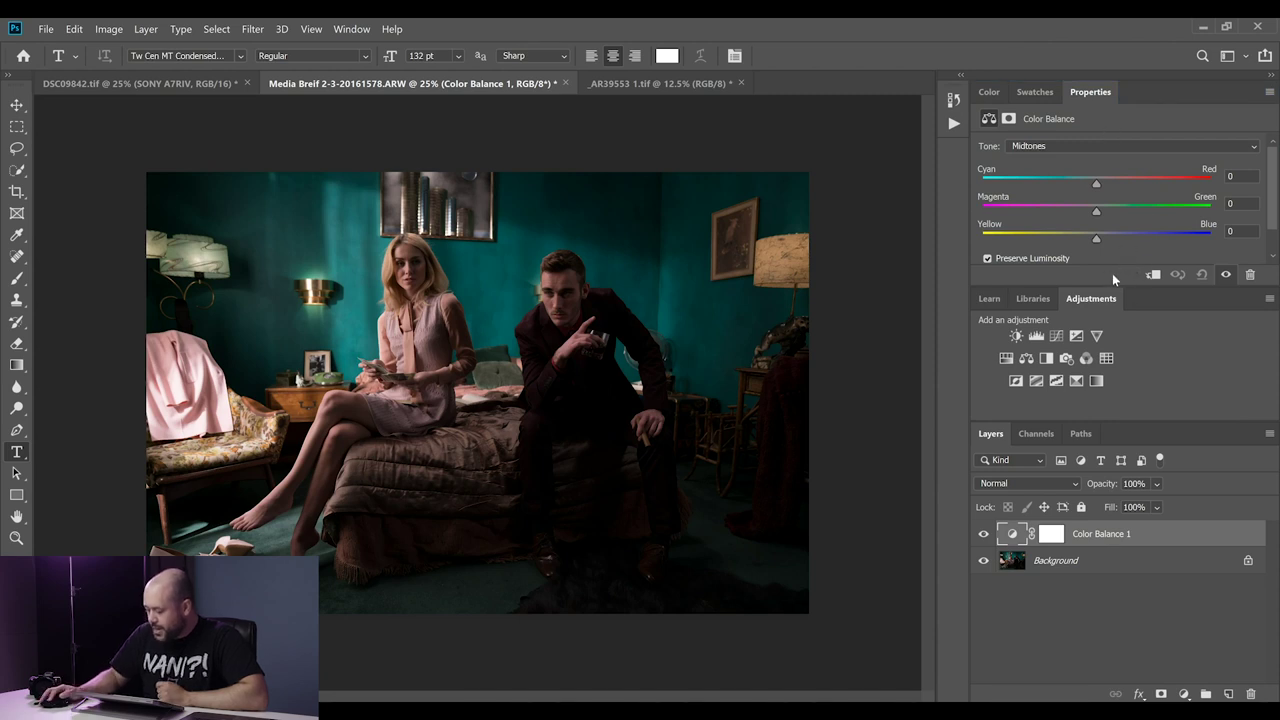
{"action": "left_click_drag", "start_coordinate": [1127, 287], "coordinate": [1127, 336]}
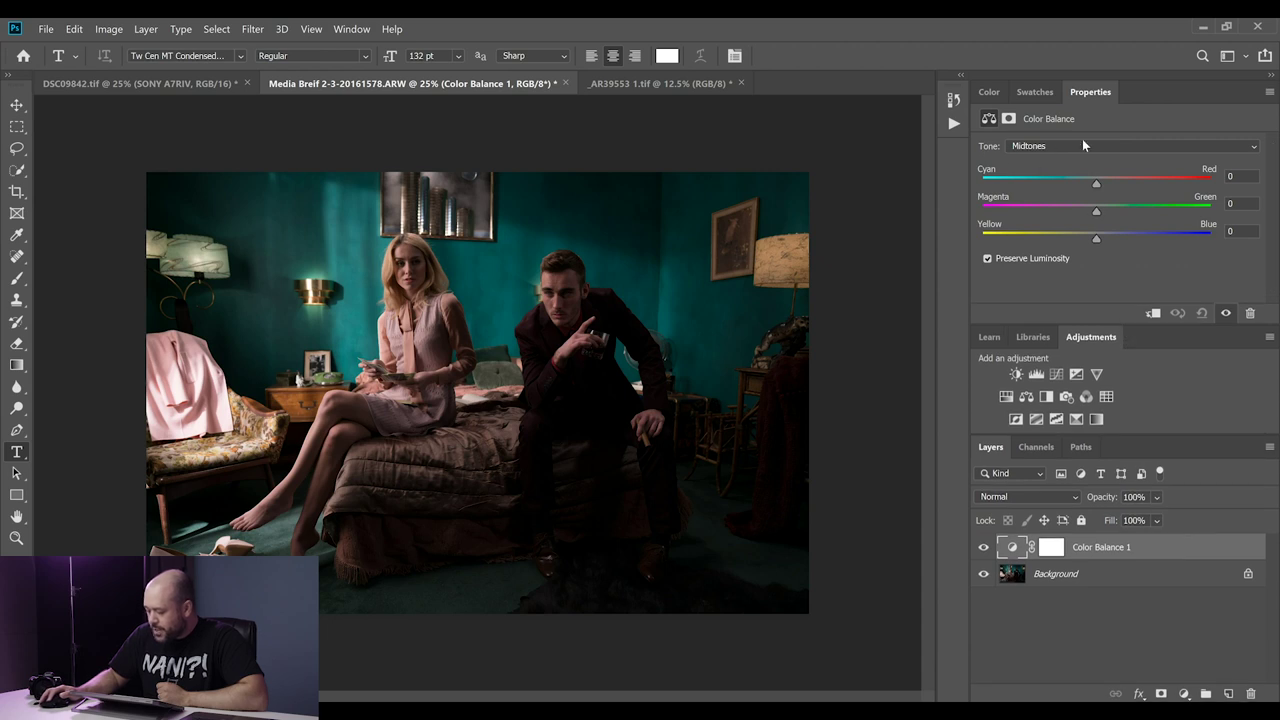
Step: Try shifting the midtones' Cyan–Red balance to +52 and then -38, and reset it to 0
{"action": "left_click", "coordinate": [1024, 147]}
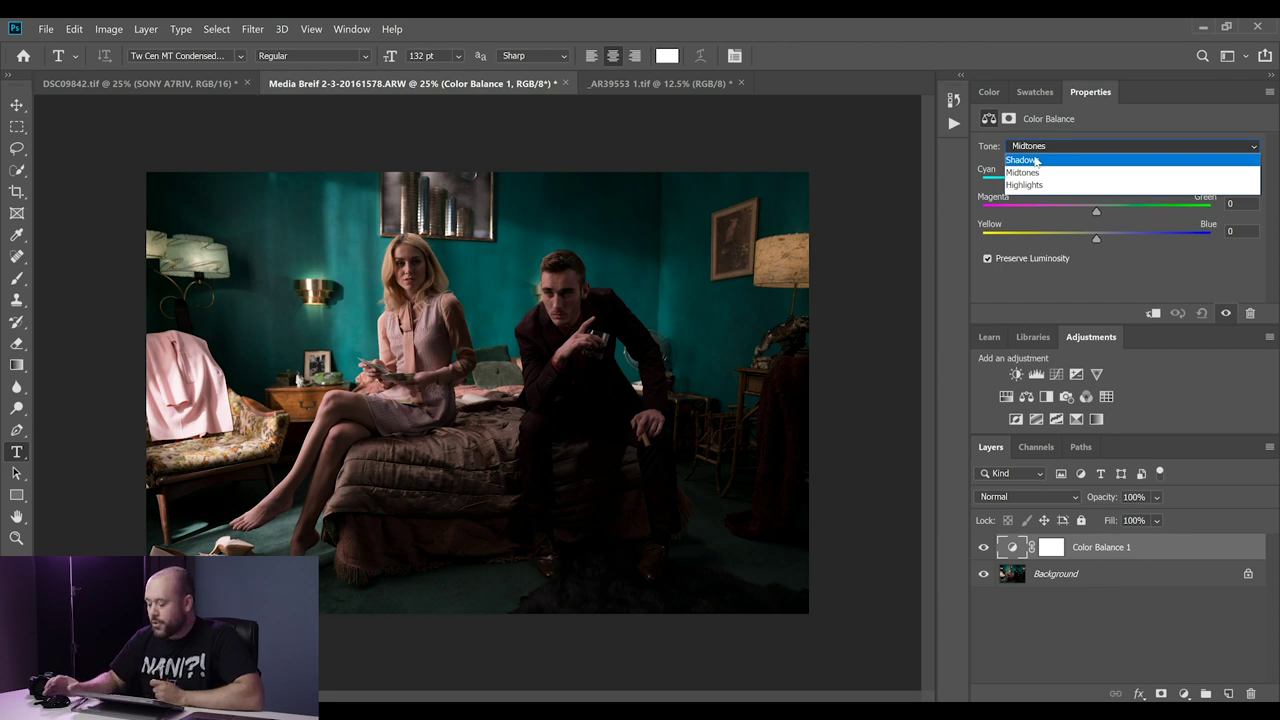
{"action": "left_click", "coordinate": [1119, 120]}
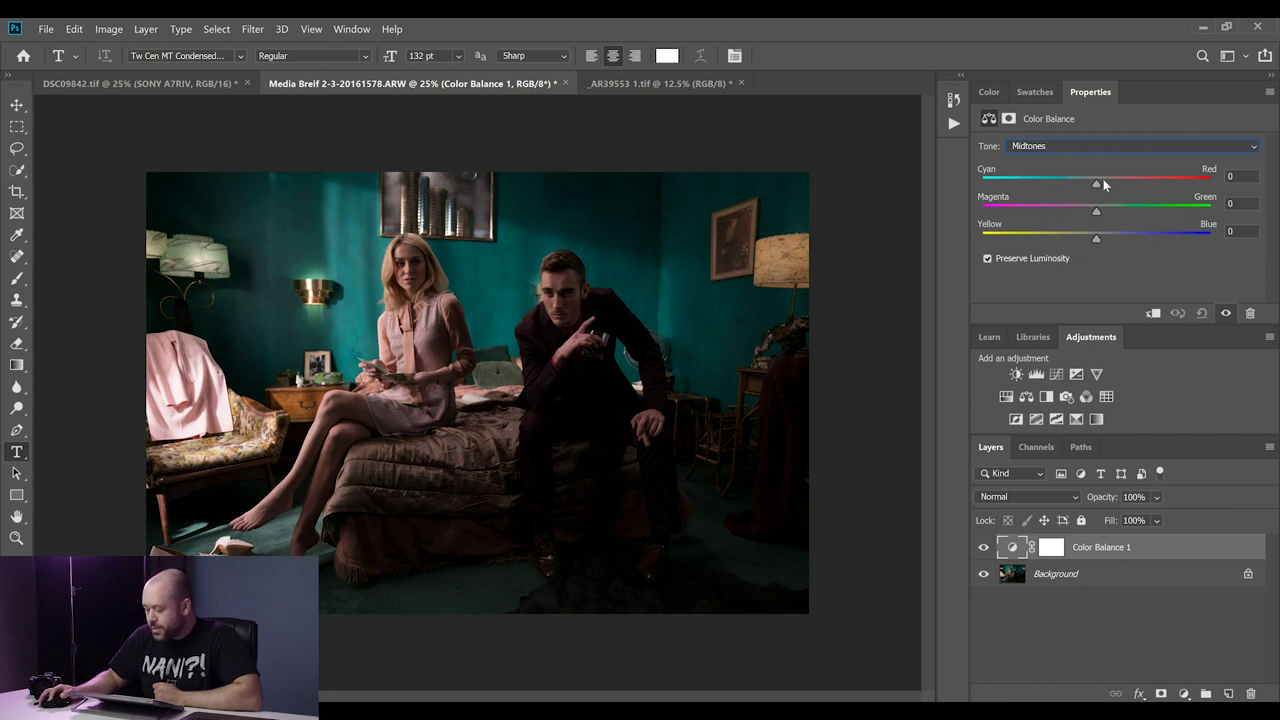
{"action": "mouse_move", "coordinate": [1098, 181]}
{"action": "left_mouse_down"}
{"action": "mouse_move", "coordinate": [1165, 183]}
{"action": "mouse_move", "coordinate": [1121, 185]}
{"action": "left_mouse_up"}
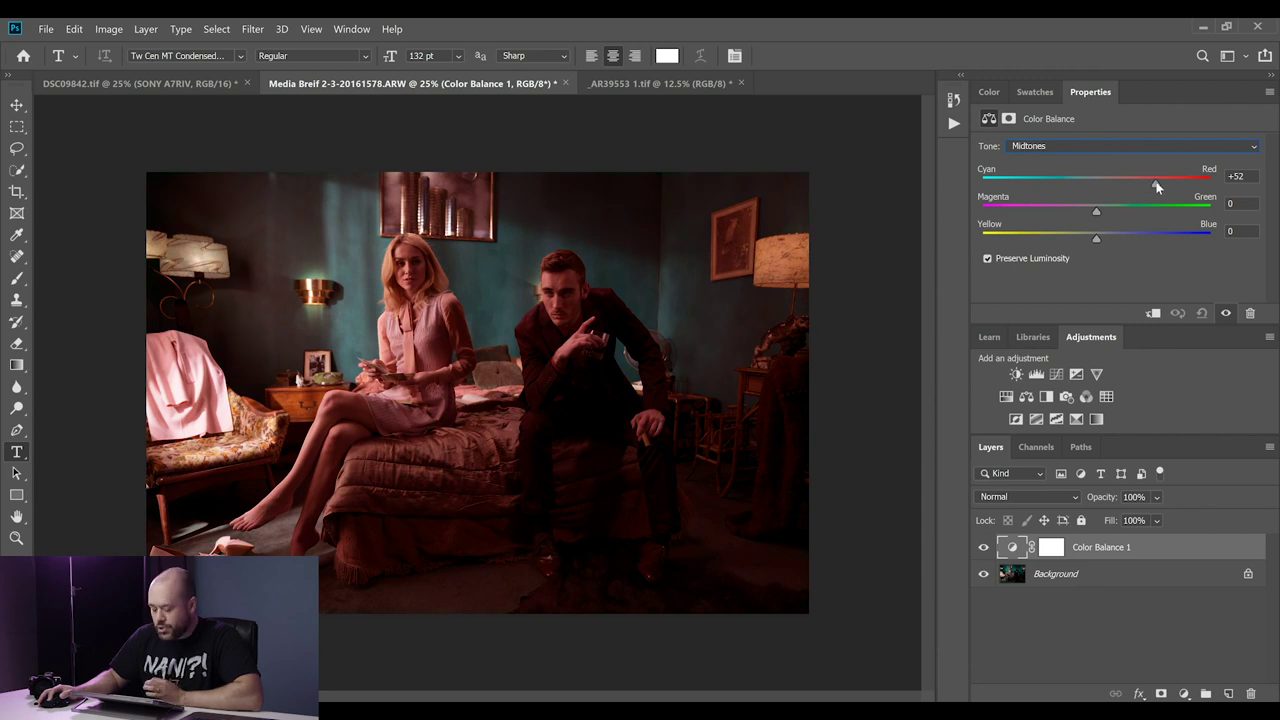
{"action": "left_click_drag", "start_coordinate": [1150, 185], "coordinate": [1057, 187]}
{"action": "left_click_drag", "start_coordinate": [1056, 187], "coordinate": [1060, 187]}
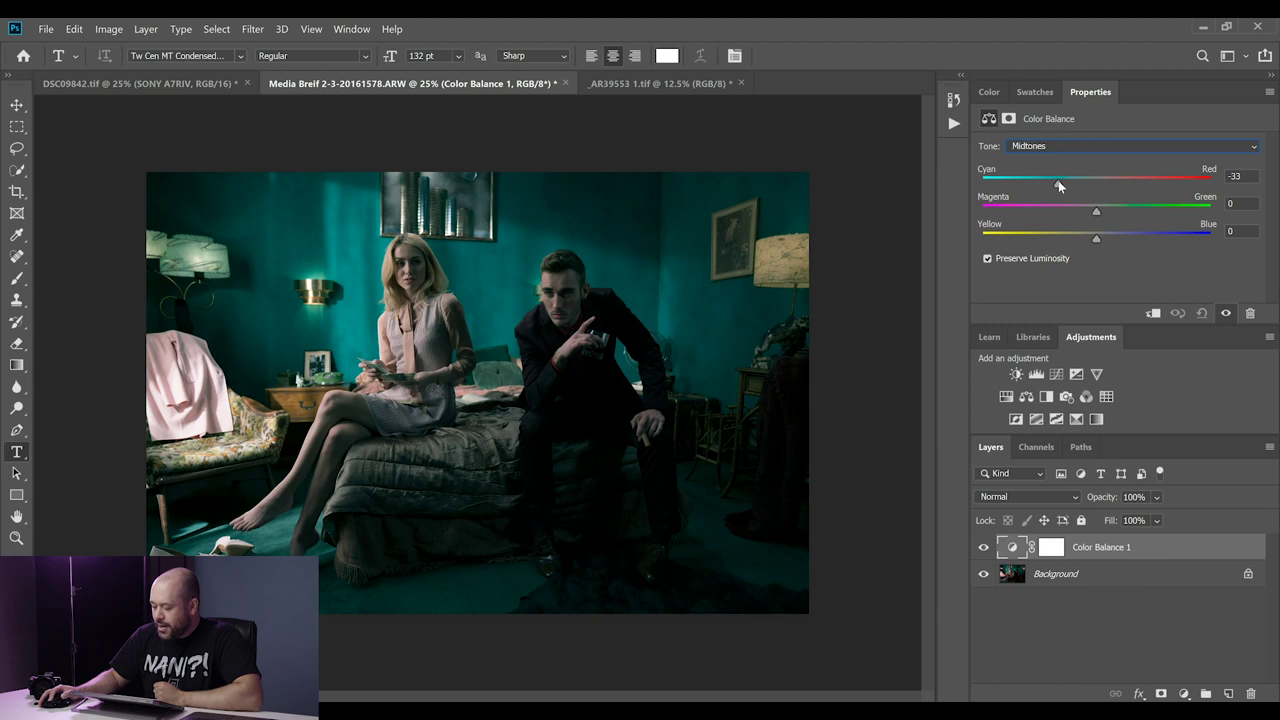
{"action": "left_click_drag", "start_coordinate": [1060, 187], "coordinate": [1052, 187]}
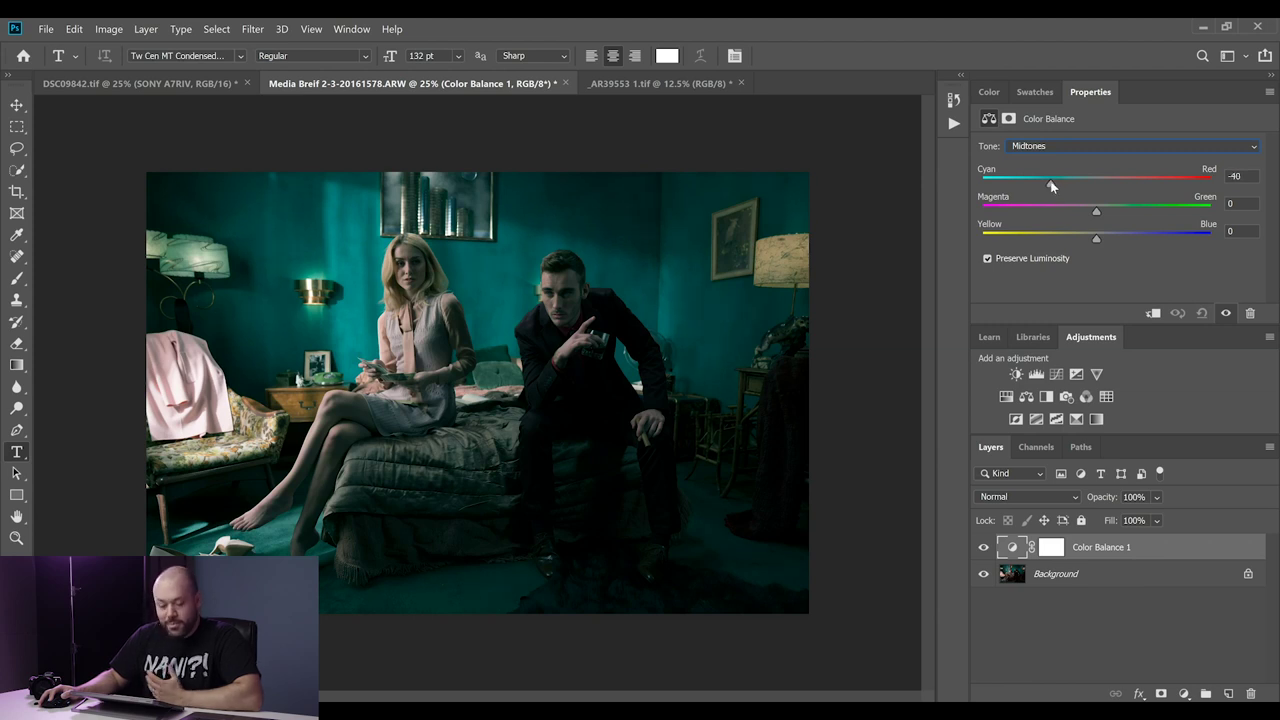
{"action": "left_click_drag", "start_coordinate": [1052, 187], "coordinate": [1055, 187]}
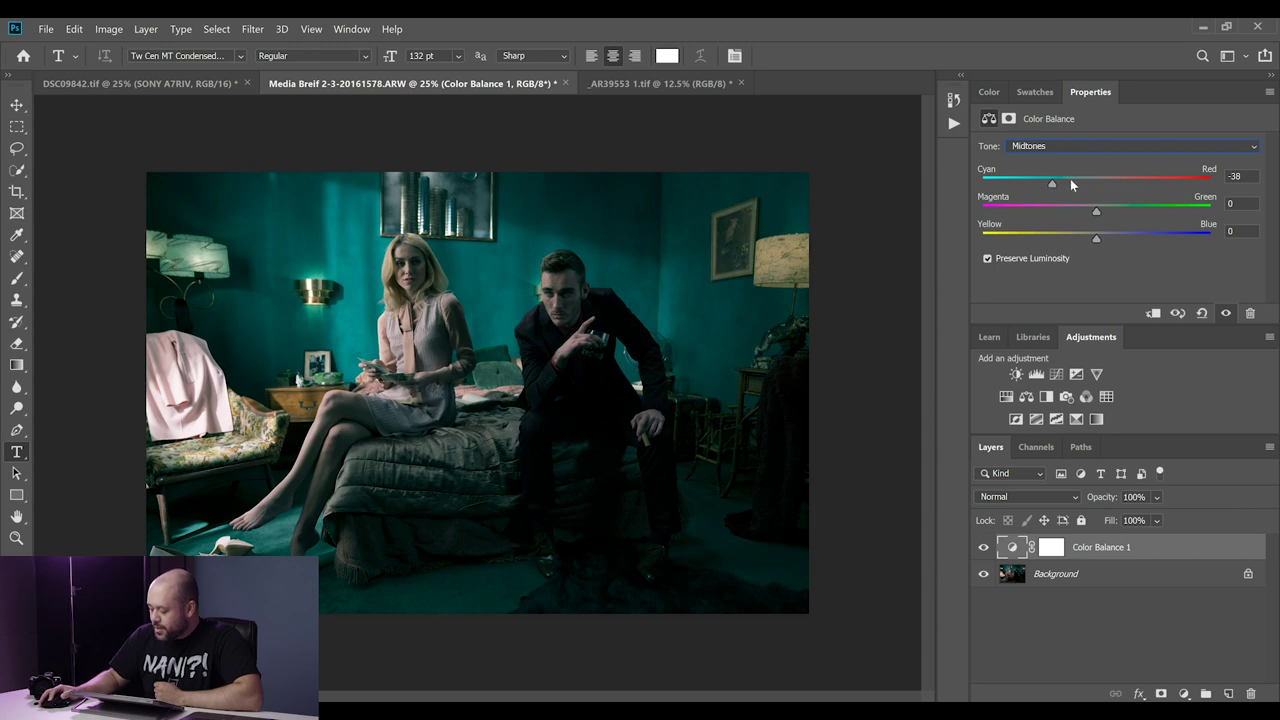
{"action": "left_click", "coordinate": [1234, 176]}
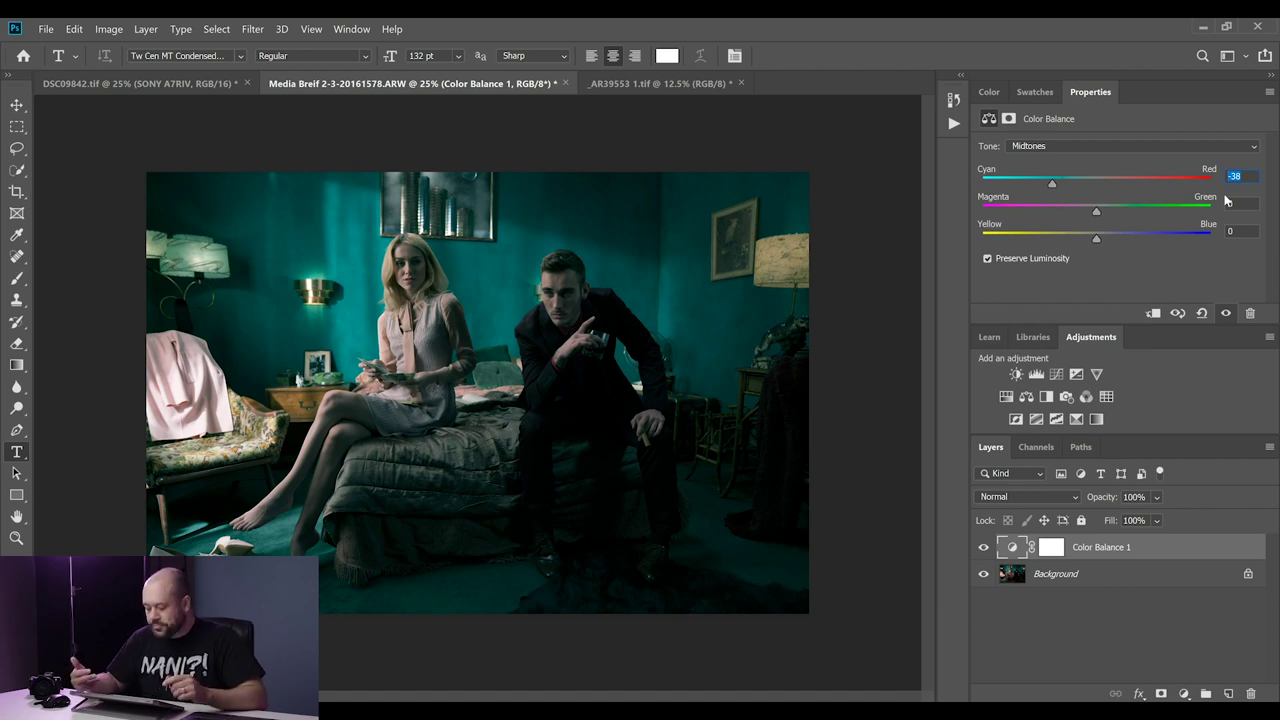
{"action": "type", "text": "0"}
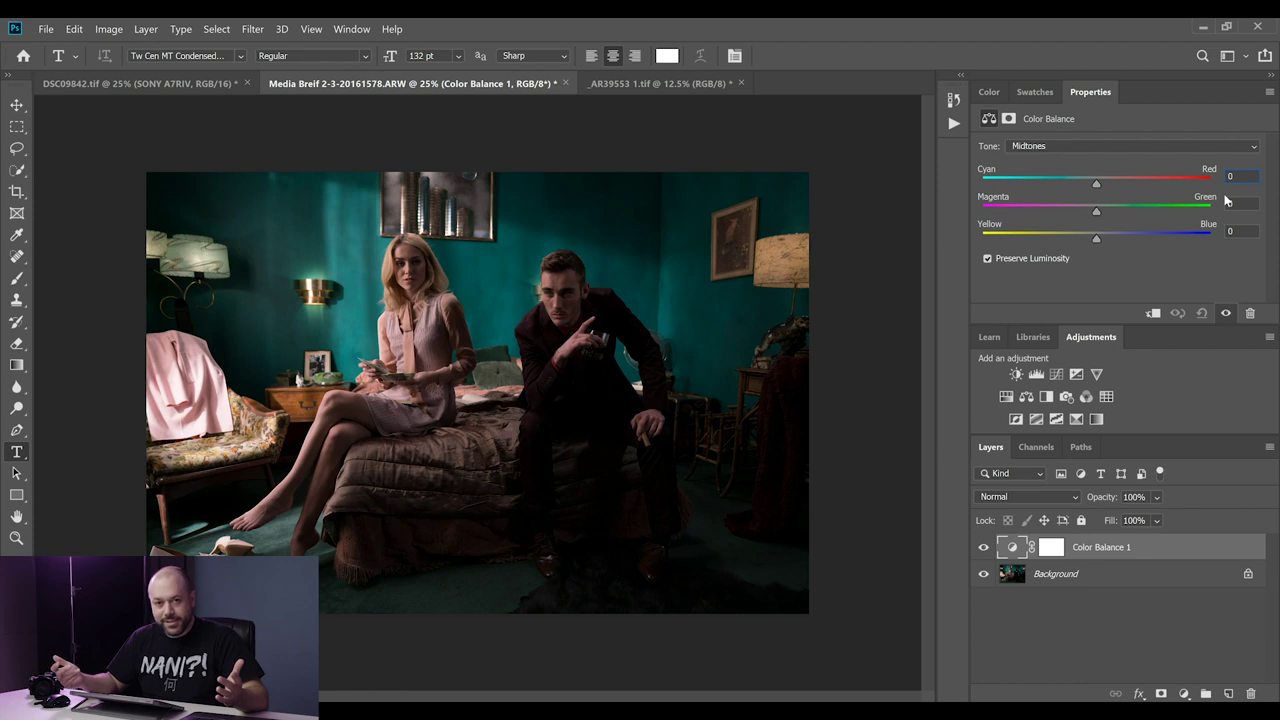
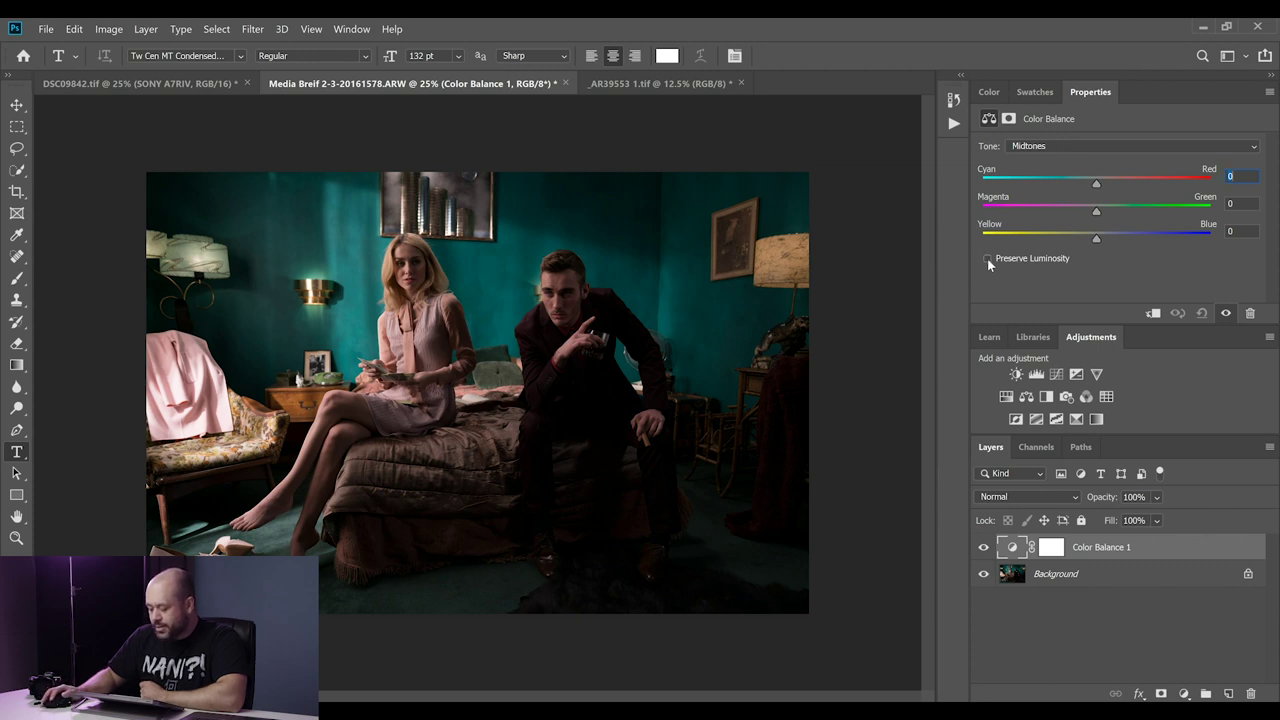
Step: Compare strong red midtones at +80 and +100 with Preserve Luminosity on and off, and return Cyan–Red to 0
{"action": "left_click", "coordinate": [987, 259]}
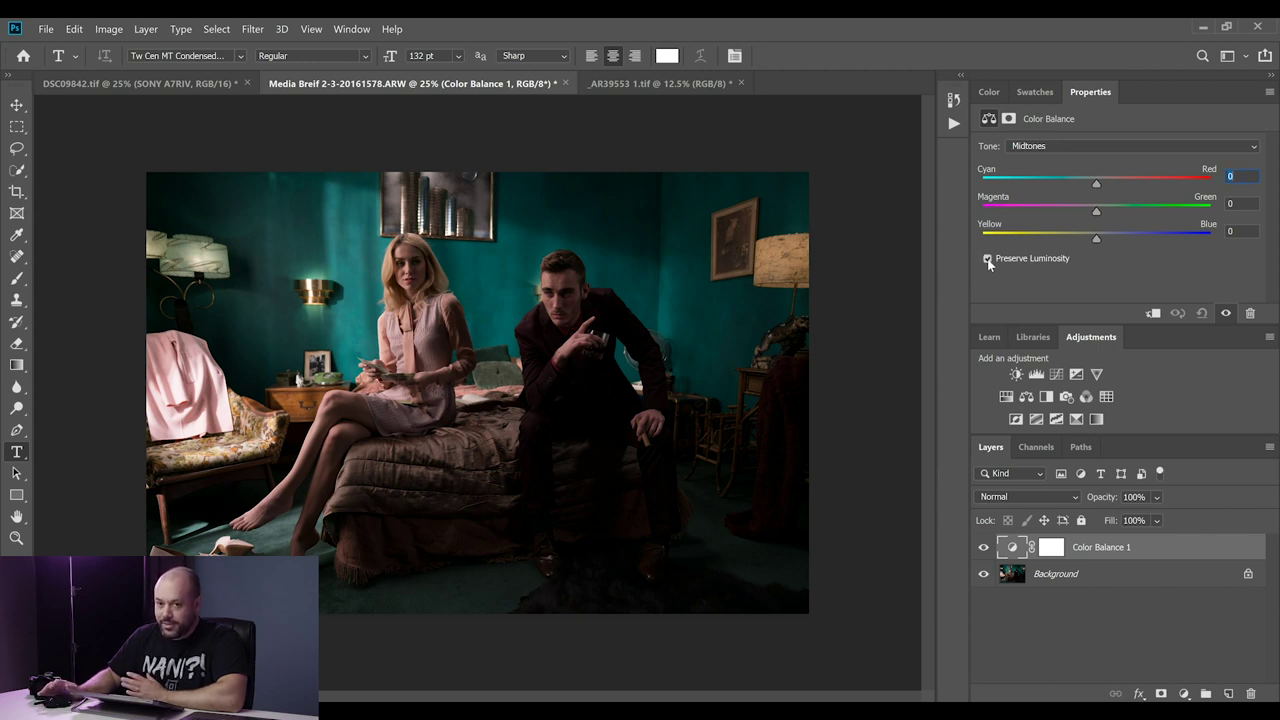
{"action": "left_click", "coordinate": [987, 259]}
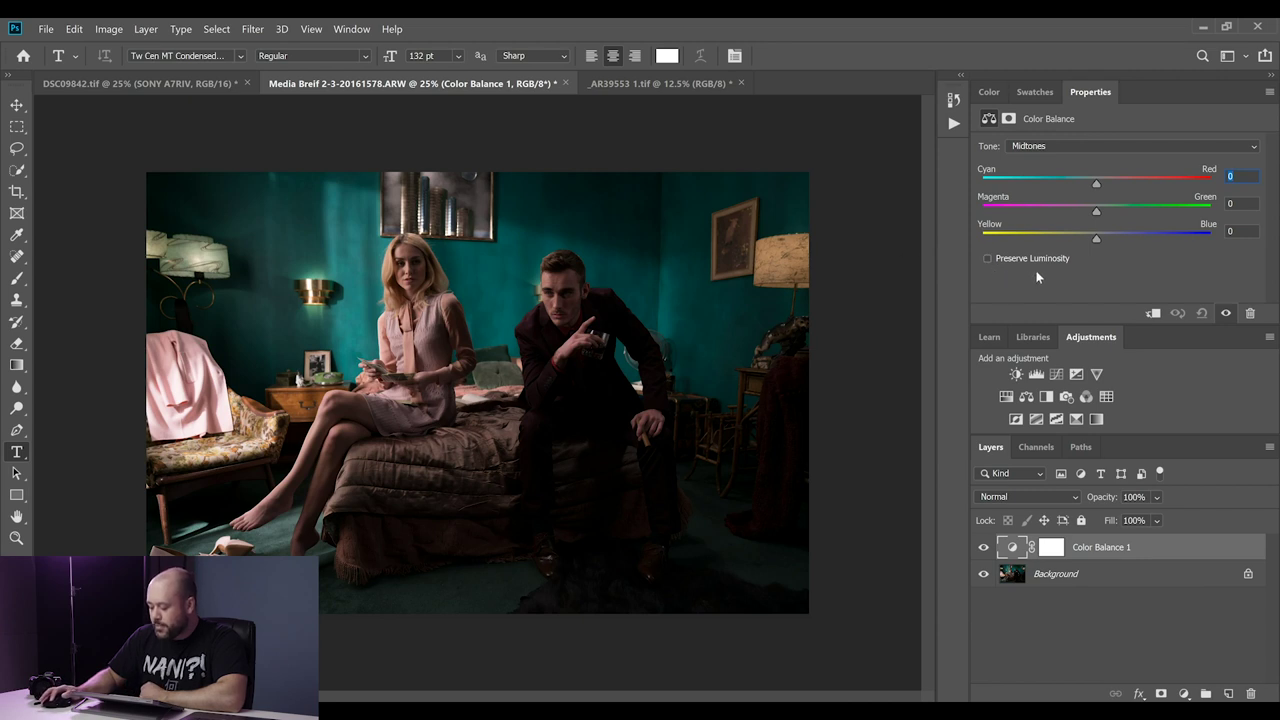
{"action": "left_click_drag", "start_coordinate": [1095, 186], "coordinate": [1186, 181]}
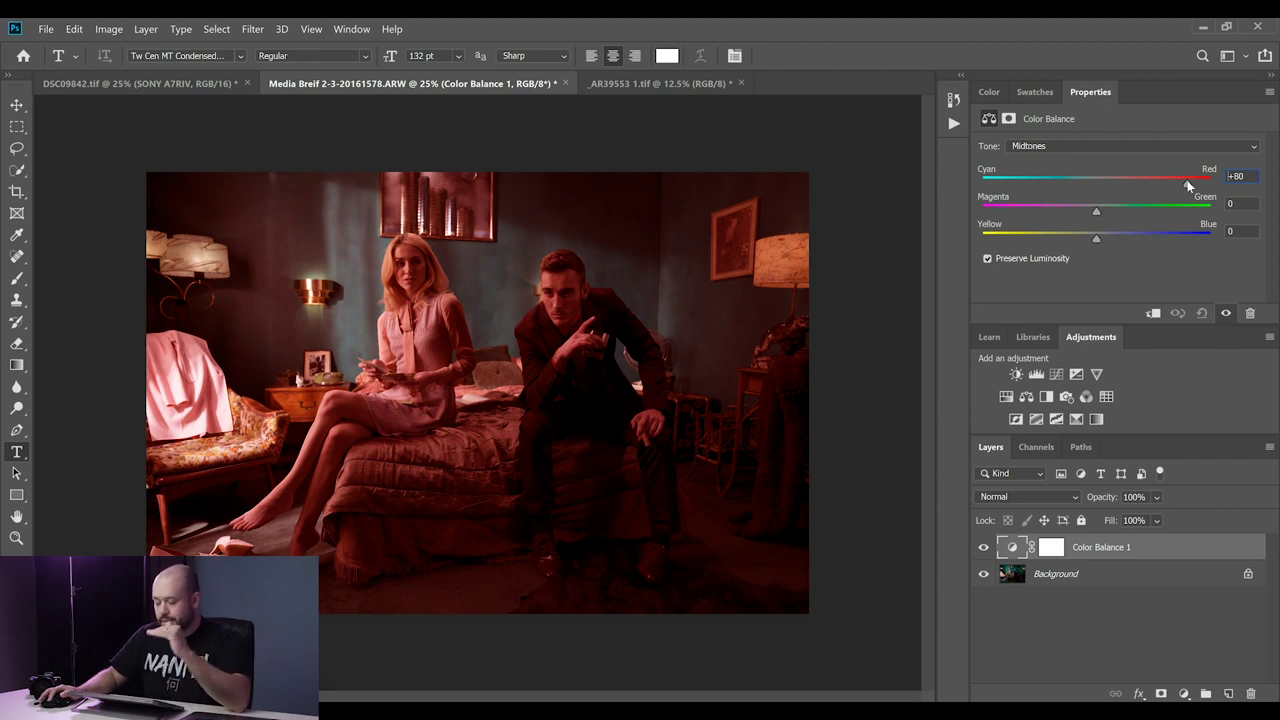
{"action": "left_click_drag", "start_coordinate": [1188, 184], "coordinate": [1096, 188]}
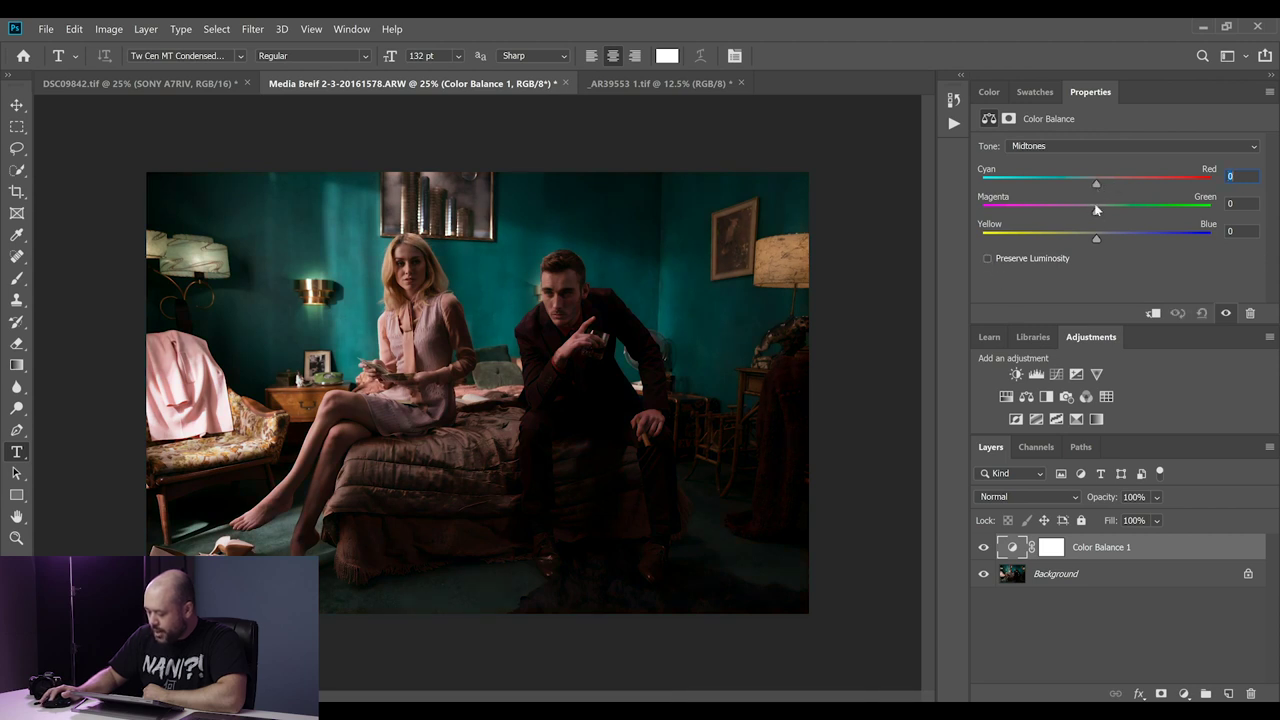
{"action": "left_click_drag", "start_coordinate": [1097, 182], "coordinate": [1204, 183]}
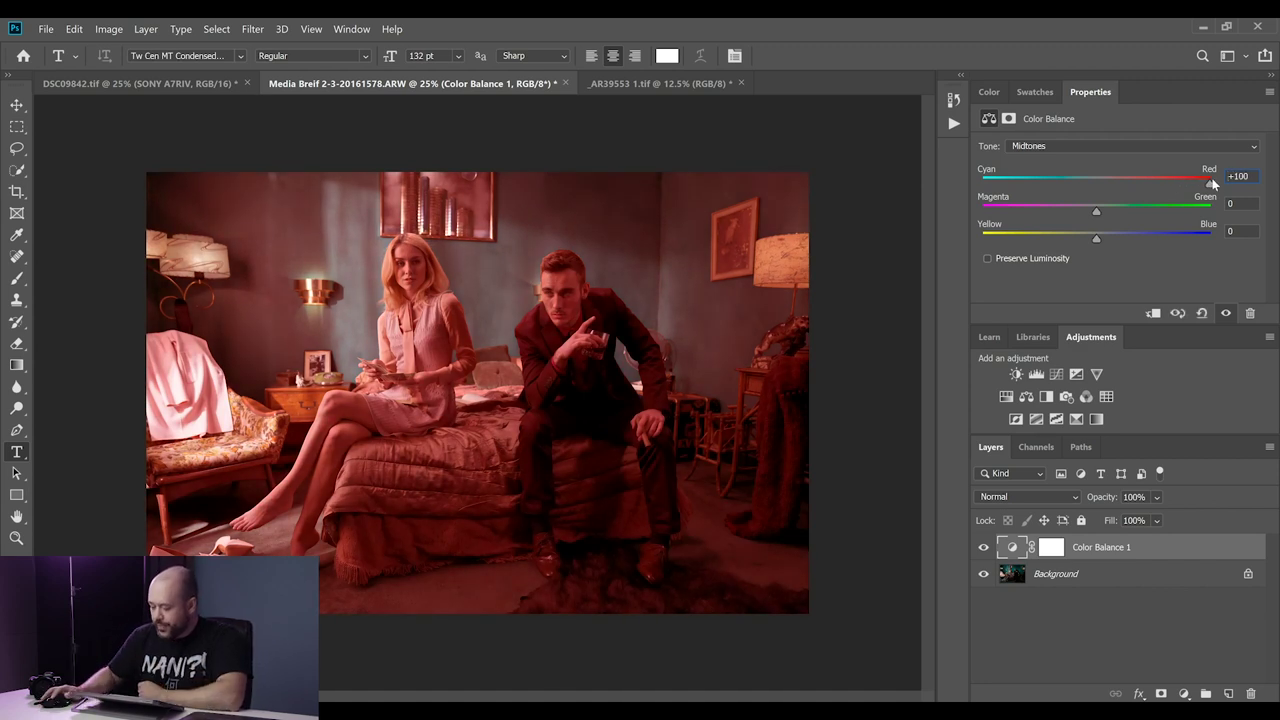
{"action": "left_click_drag", "start_coordinate": [1213, 184], "coordinate": [1095, 186]}
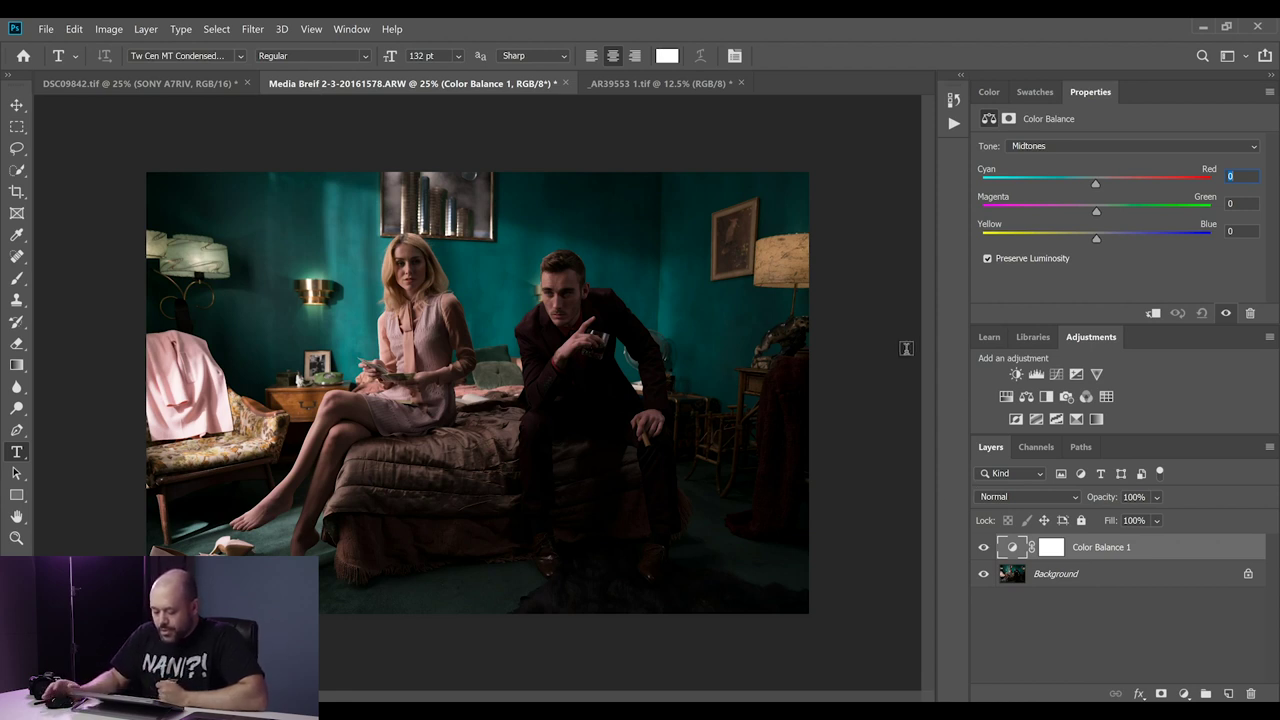
Step: Set the shadows' color balance to Cyan–Red -11, Magenta–Green -5 and Yellow–Blue -8
{"action": "left_click", "coordinate": [1046, 146]}
{"action": "left_click", "coordinate": [1045, 157]}
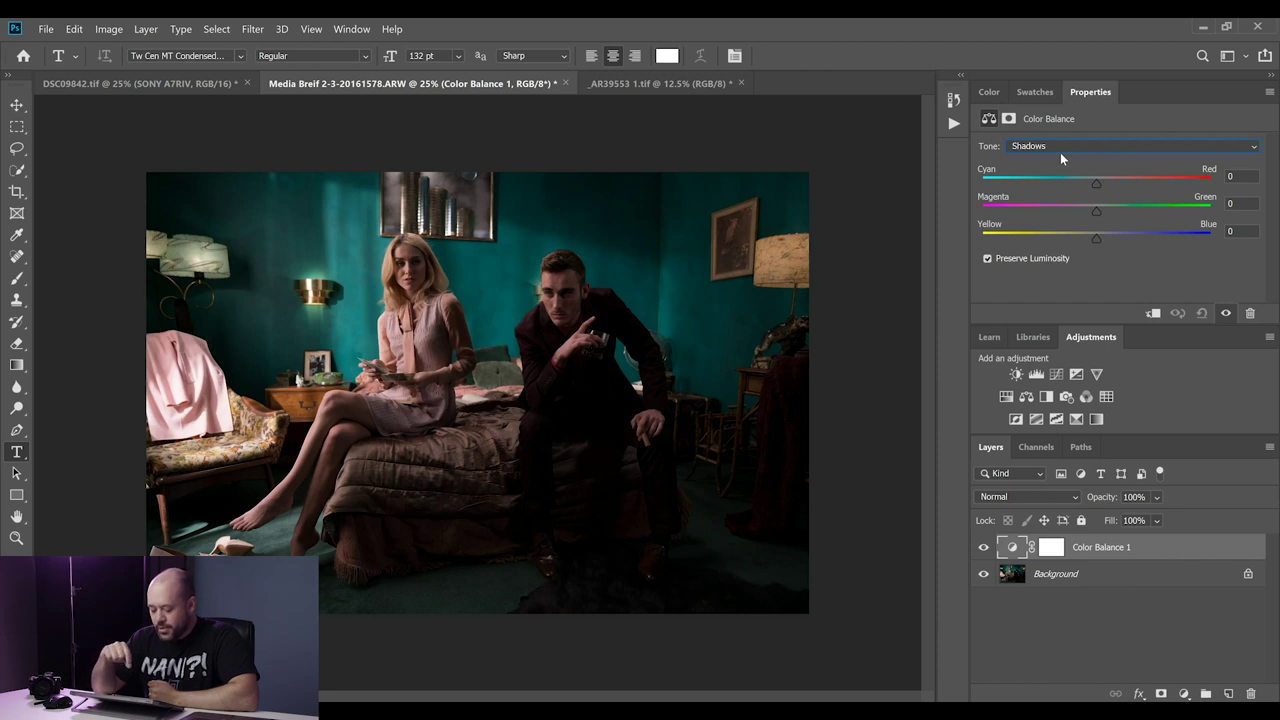
{"action": "key", "text": "ctrl+plus"}
{"action": "key", "text": "ctrl+plus"}
{"action": "key", "text": "ctrl+plus"}
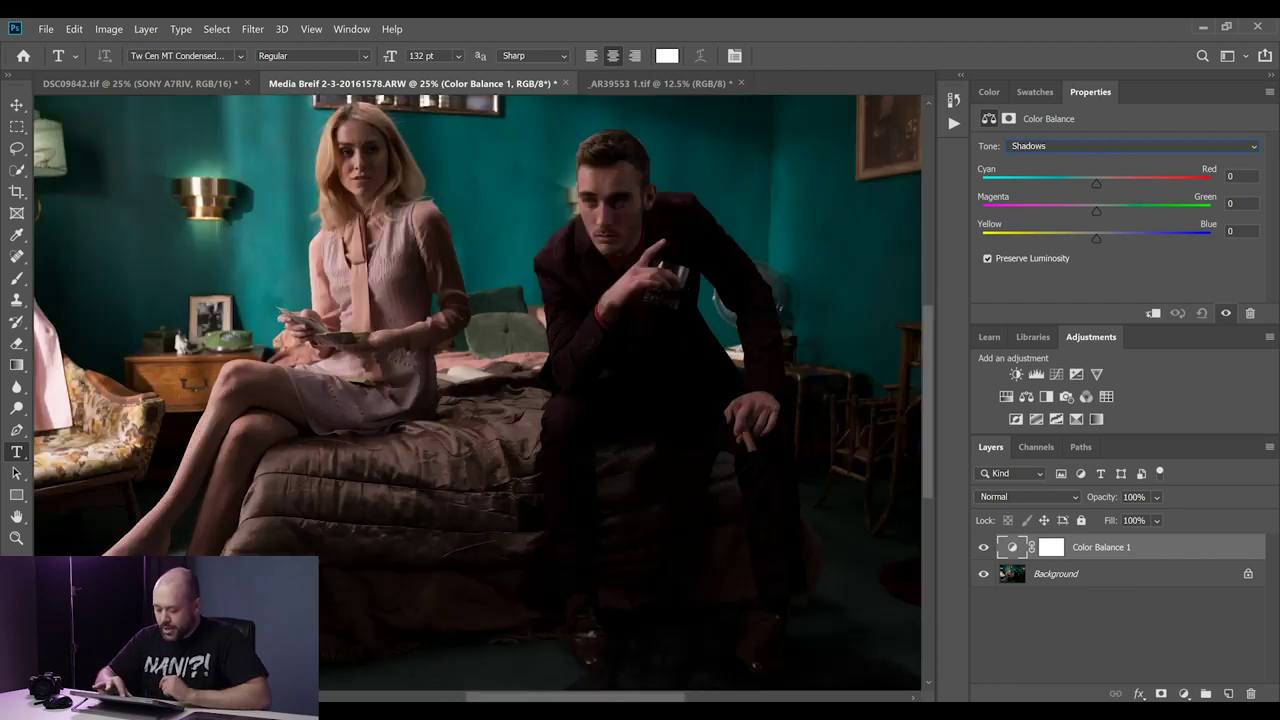
{"action": "scroll", "coordinate": [477, 392], "scroll_direction": "up", "scroll_amount": 5}
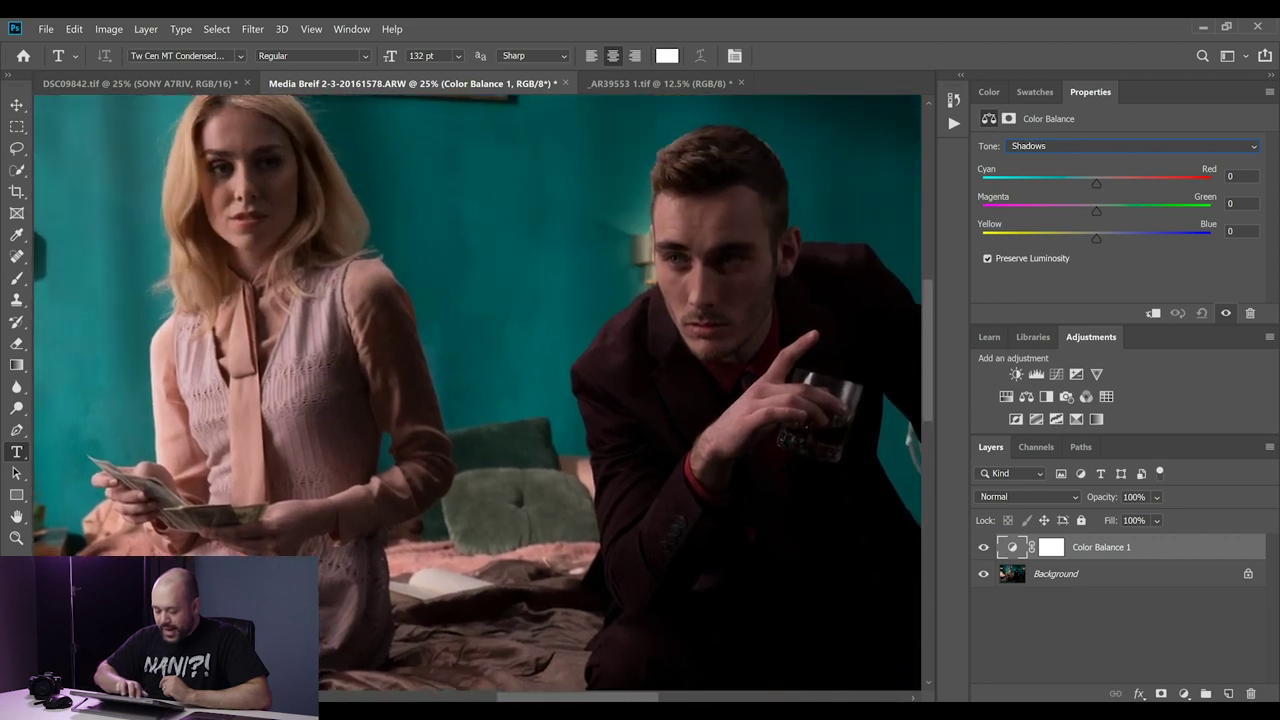
{"action": "scroll", "coordinate": [477, 392], "scroll_direction": "up", "scroll_amount": 1}
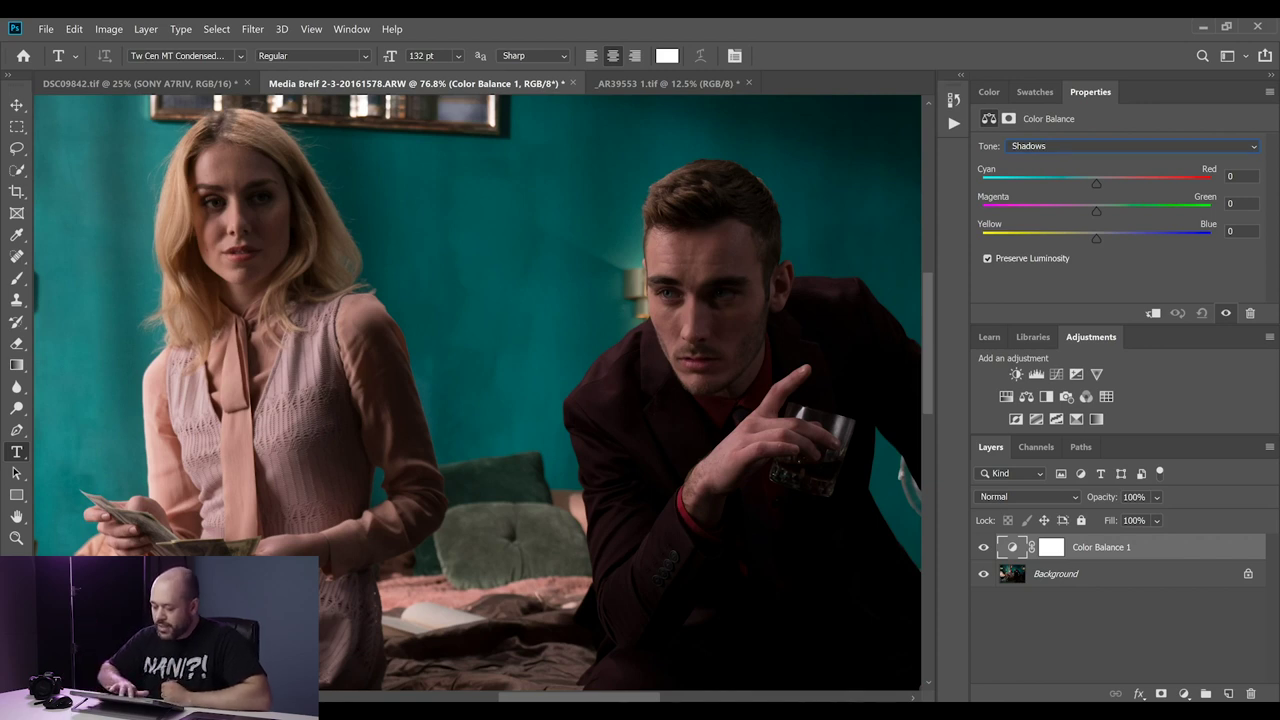
{"action": "key", "text": "ctrl+0"}
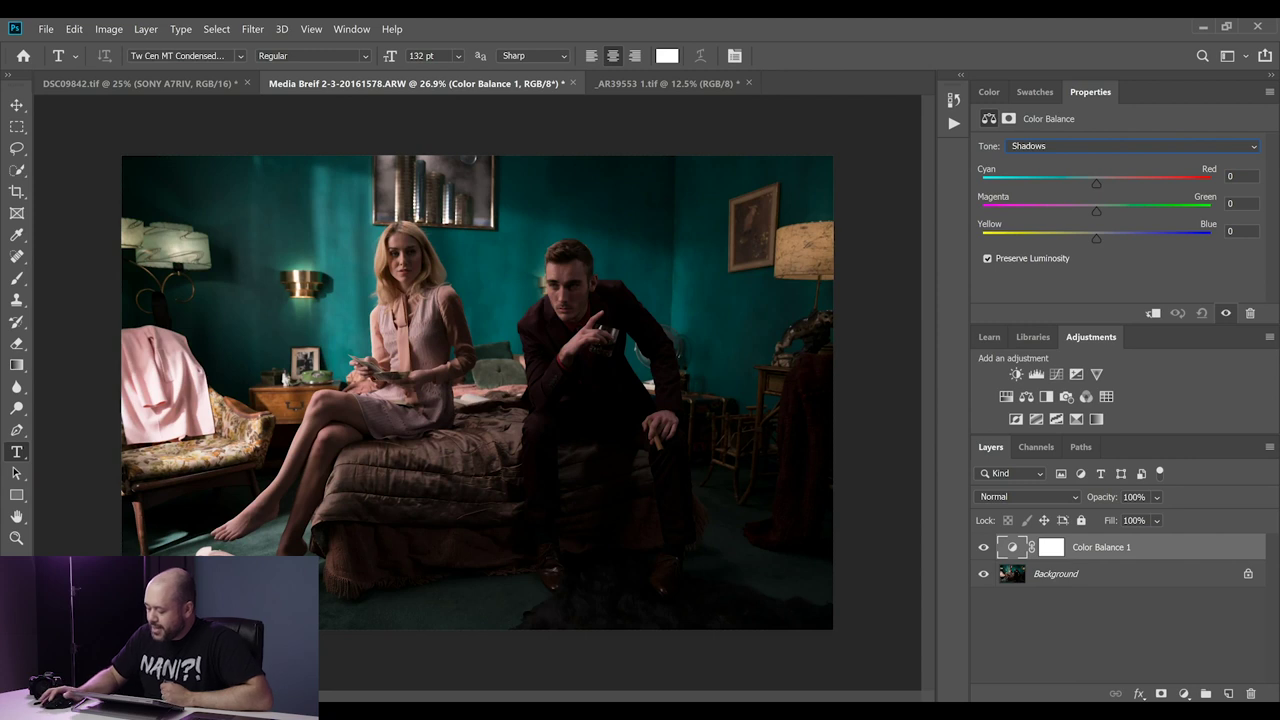
{"action": "mouse_move", "coordinate": [1096, 184]}
{"action": "left_mouse_down"}
{"action": "mouse_move", "coordinate": [1130, 184]}
{"action": "mouse_move", "coordinate": [1085, 184]}
{"action": "left_mouse_up"}
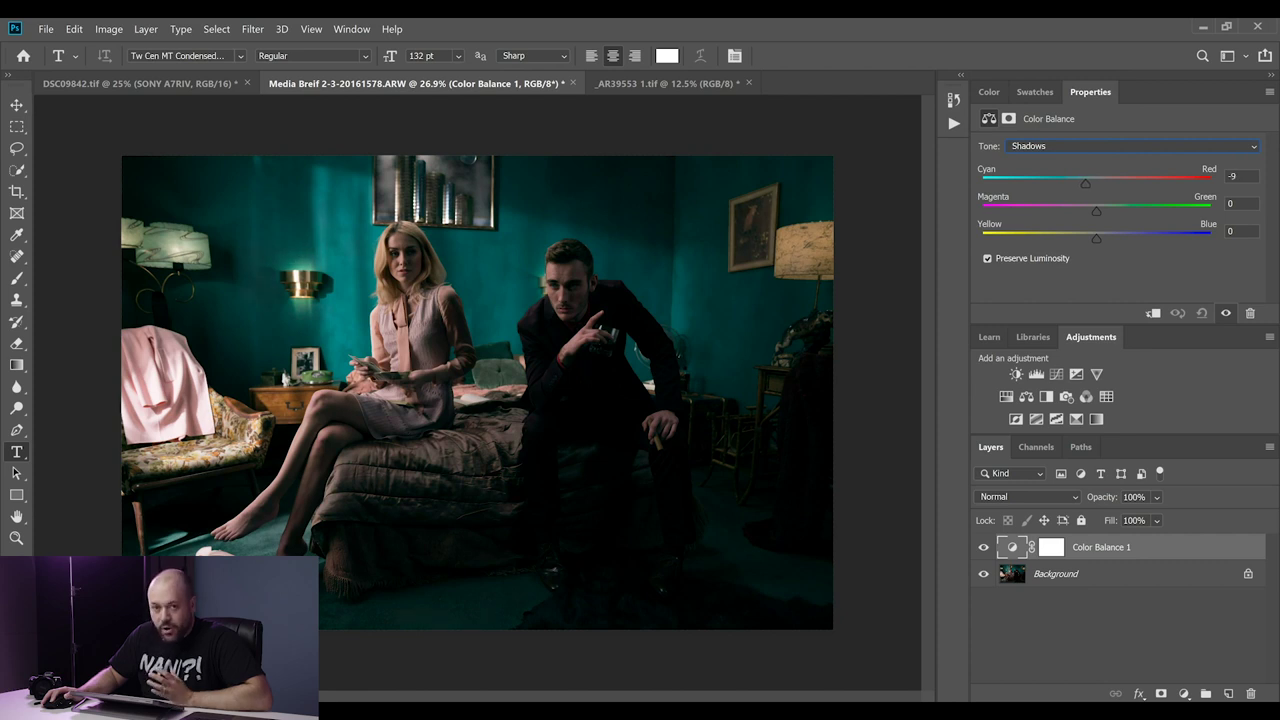
{"action": "left_click_drag", "start_coordinate": [1085, 184], "coordinate": [1083, 184]}
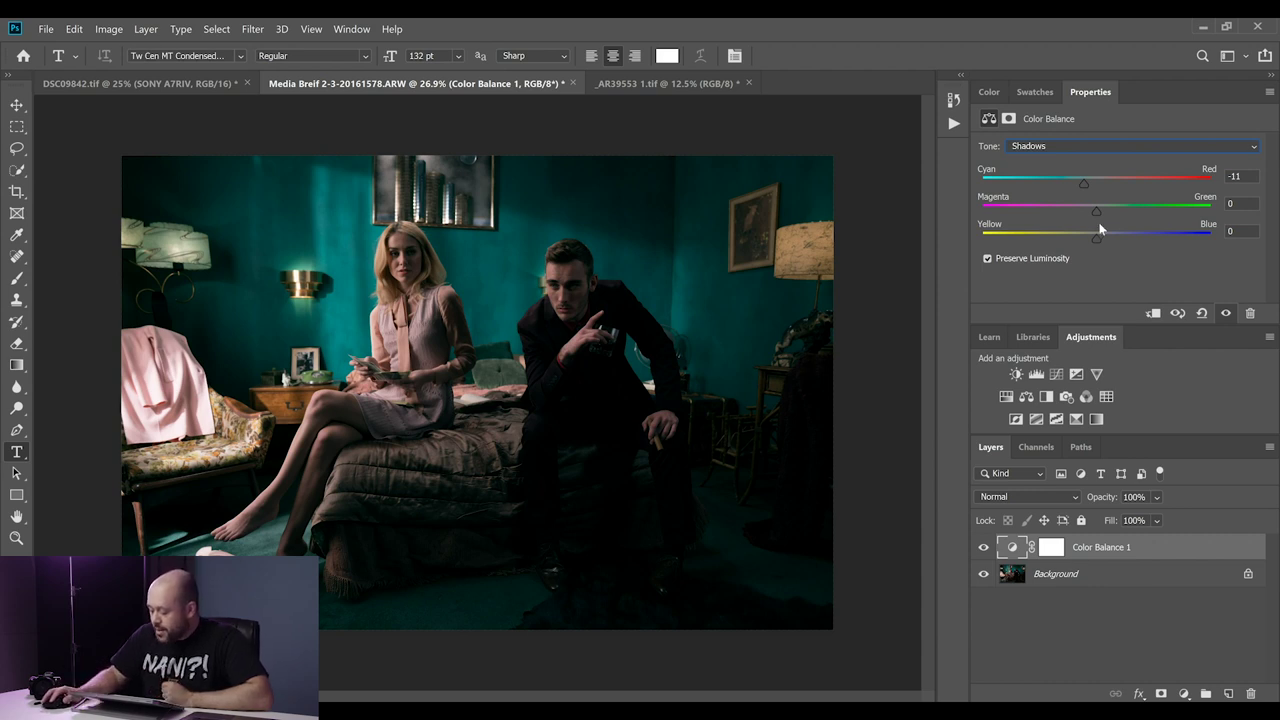
{"action": "mouse_move", "coordinate": [1095, 213]}
{"action": "left_mouse_down"}
{"action": "mouse_move", "coordinate": [1130, 210]}
{"action": "mouse_move", "coordinate": [1094, 214]}
{"action": "left_mouse_up"}
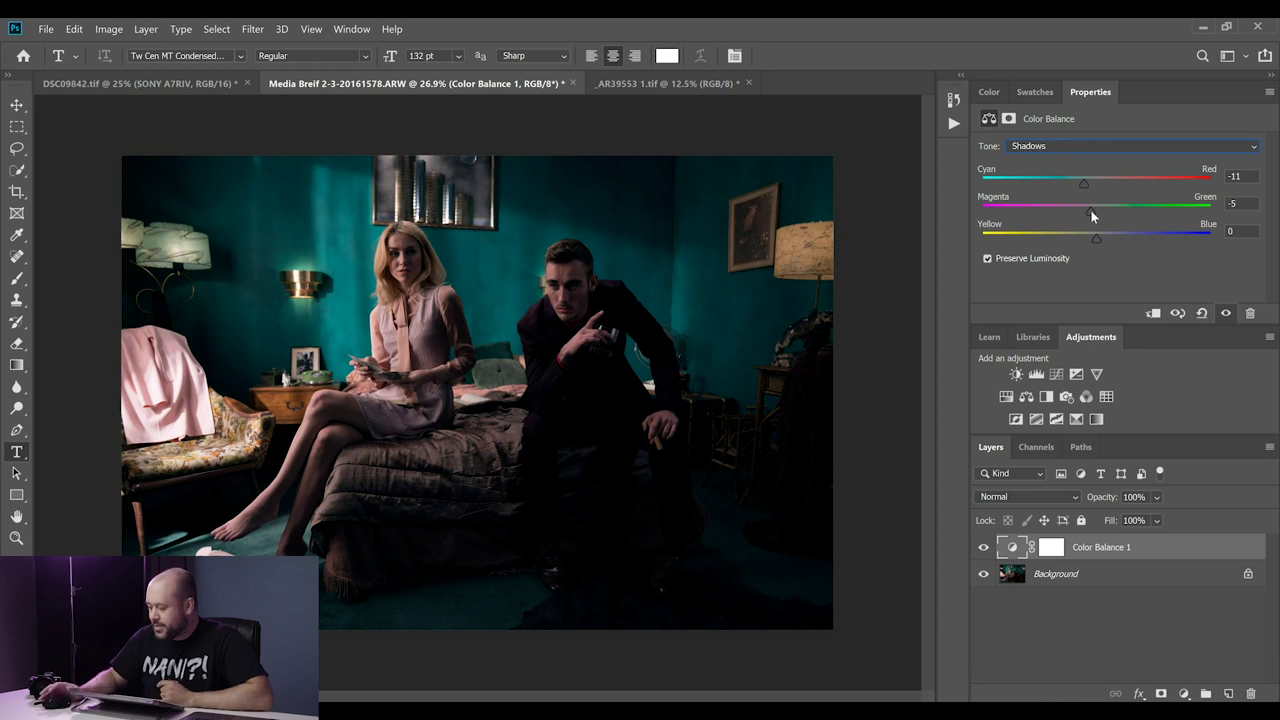
{"action": "mouse_move", "coordinate": [1095, 235]}
{"action": "left_mouse_down"}
{"action": "mouse_move", "coordinate": [1107, 236]}
{"action": "mouse_move", "coordinate": [1091, 234]}
{"action": "left_mouse_up"}
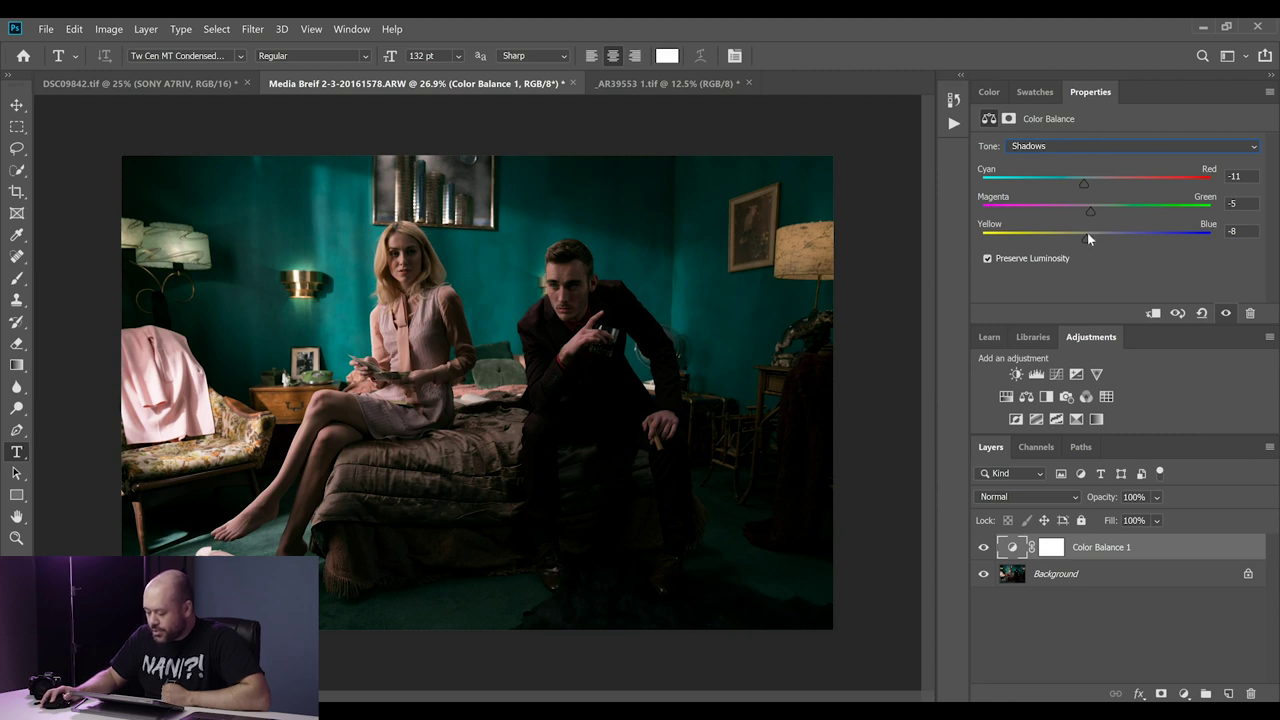
Step: Compare the photo before and after the shadow grading by repeatedly hiding and showing the Color Balance layer
{"action": "left_click", "coordinate": [984, 548]}
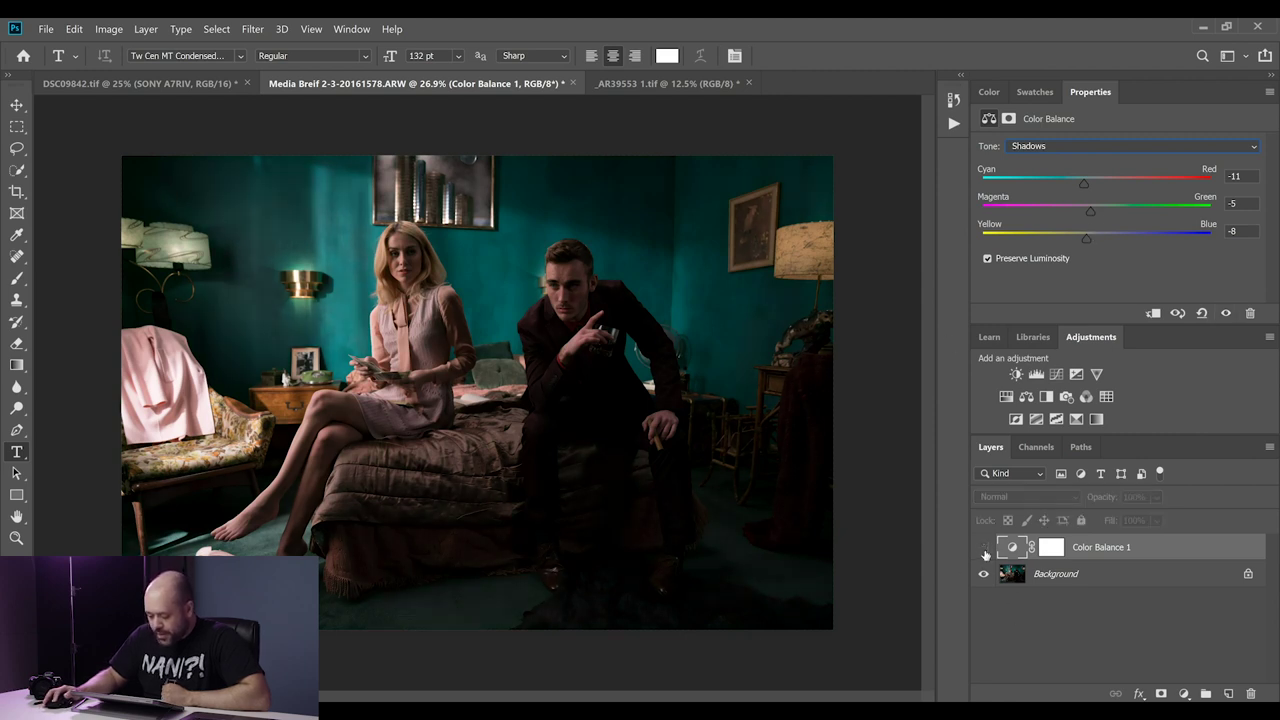
{"action": "left_click", "coordinate": [984, 548]}
{"action": "left_click", "coordinate": [984, 548]}
{"action": "left_click", "coordinate": [984, 548]}
{"action": "left_click", "coordinate": [984, 548]}
{"action": "left_click", "coordinate": [984, 548]}
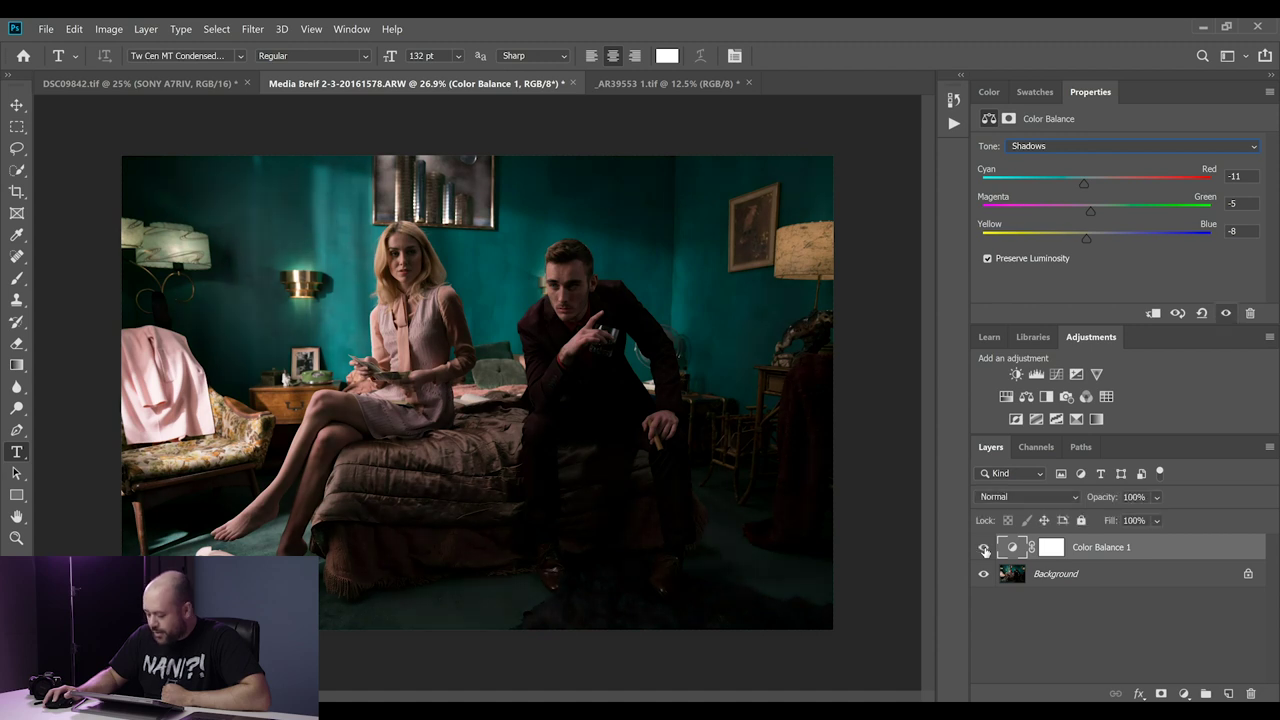
{"action": "left_click", "coordinate": [984, 548]}
{"action": "left_click", "coordinate": [984, 548]}
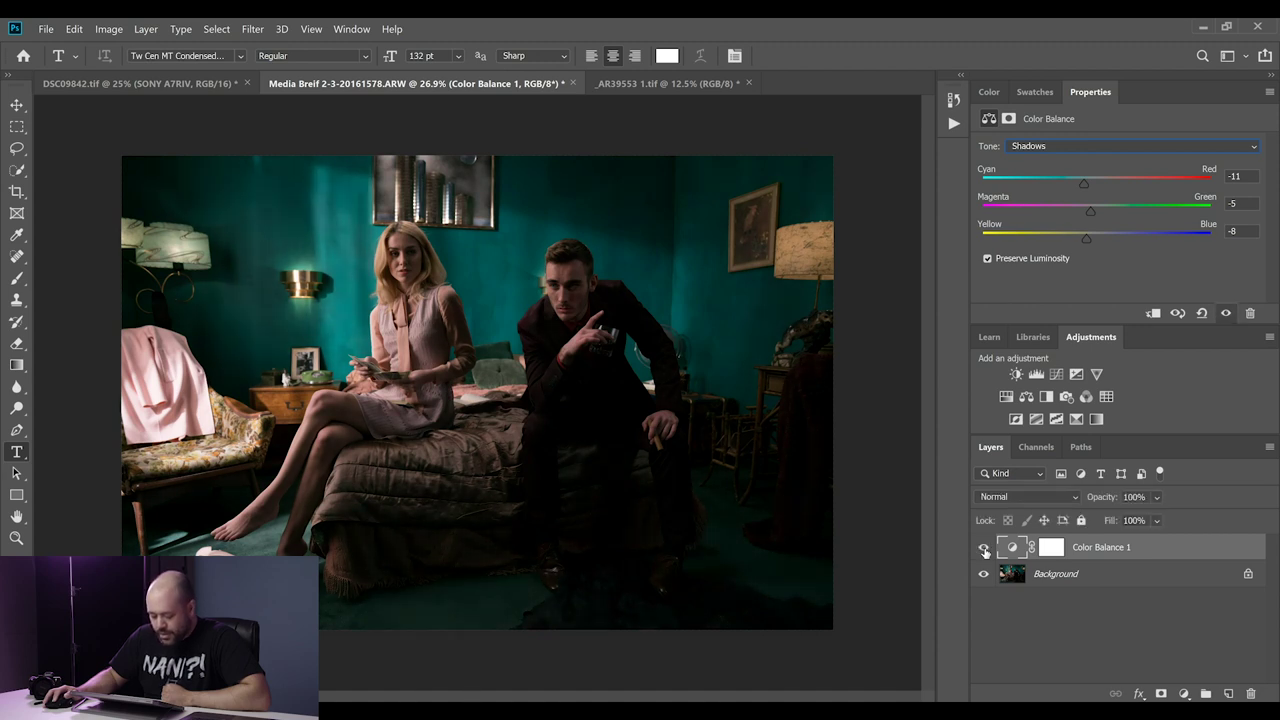
{"action": "left_click", "coordinate": [984, 548]}
{"action": "left_click", "coordinate": [984, 548]}
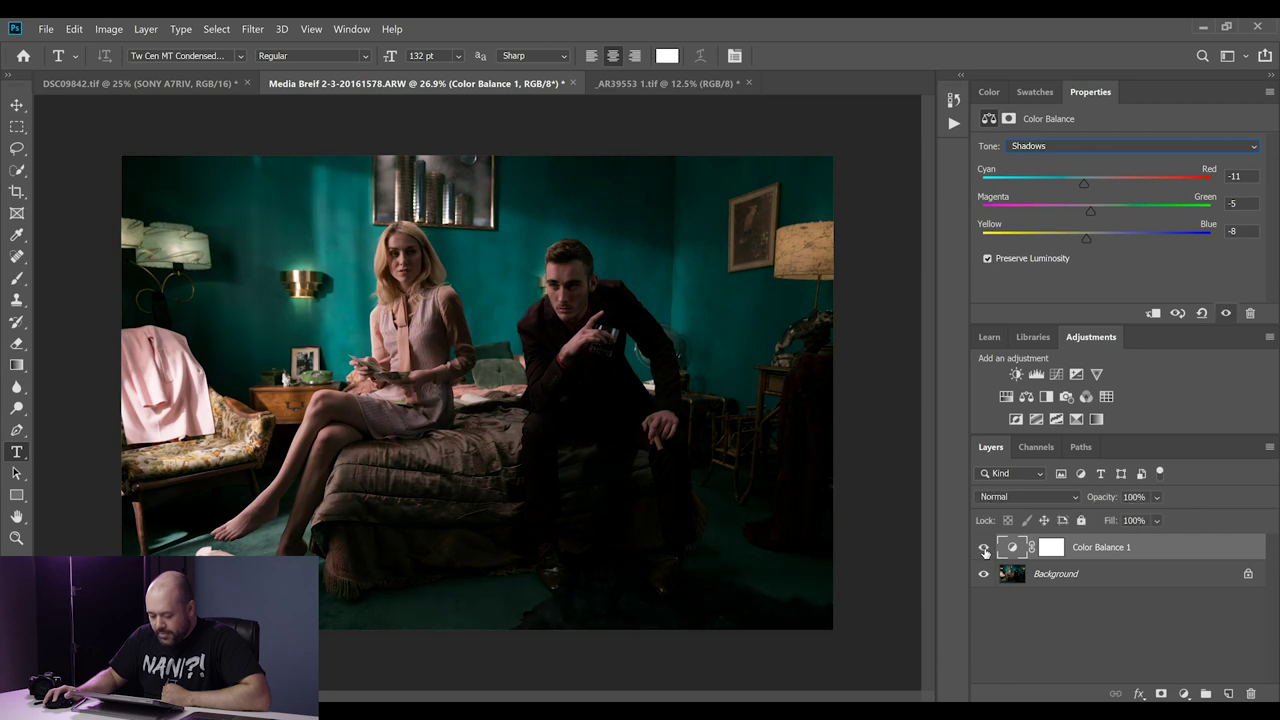
{"action": "left_click", "coordinate": [984, 550]}
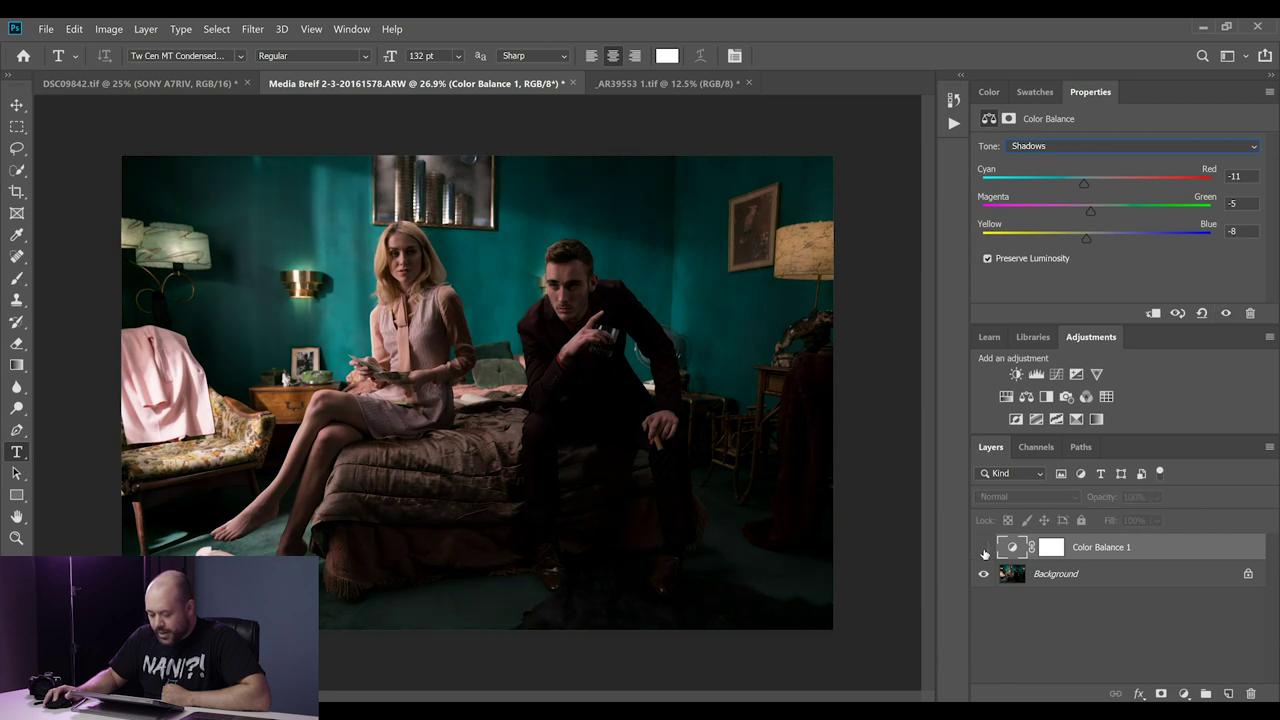
{"action": "left_click", "coordinate": [984, 550]}
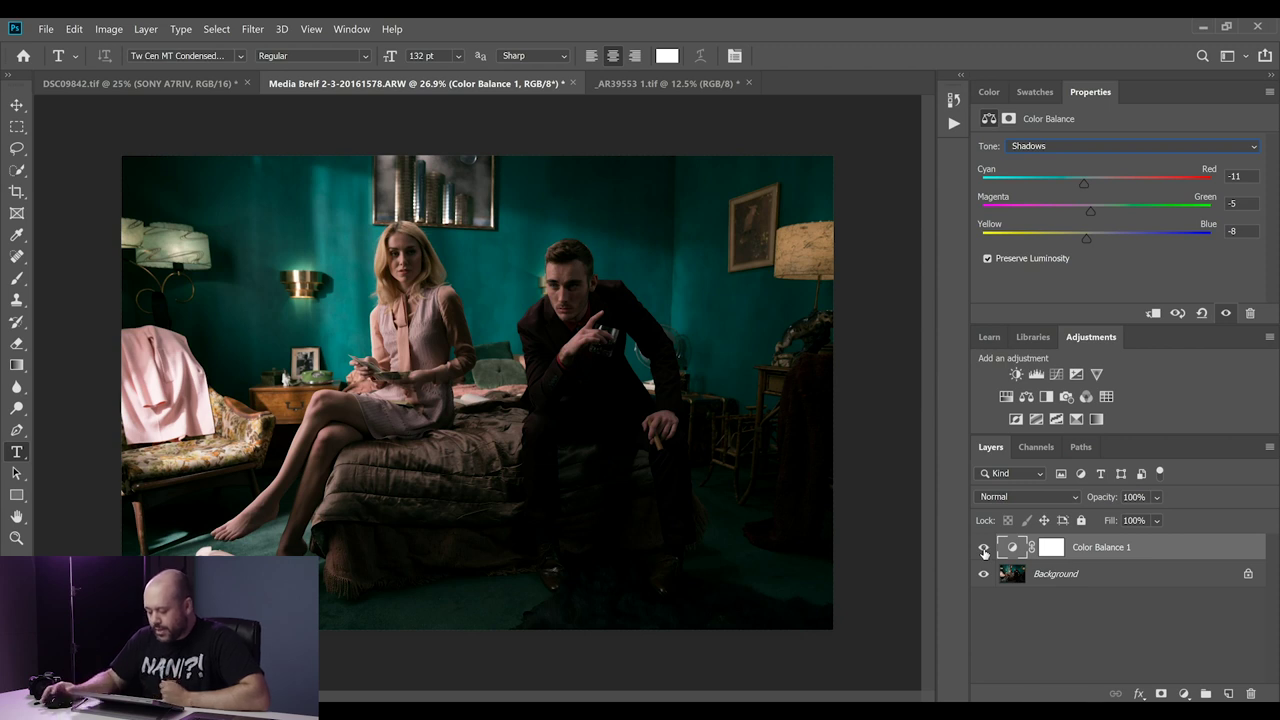
Step: Recheck the shadow grade by hiding and showing the Color Balance layer, and review its Shadows and Midtones tone settings
{"action": "left_click", "coordinate": [984, 550]}
{"action": "left_click", "coordinate": [984, 550]}
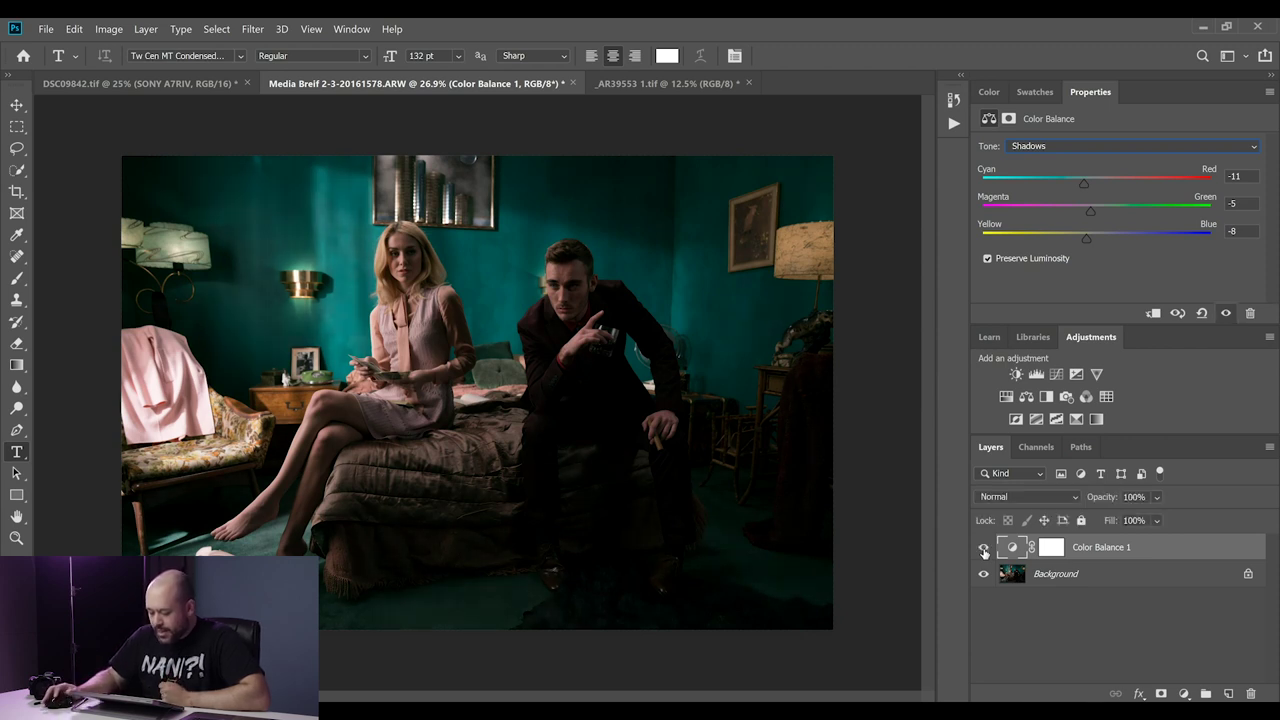
{"action": "left_click", "coordinate": [1077, 147]}
{"action": "left_click", "coordinate": [1077, 150]}
{"action": "left_click", "coordinate": [1081, 145]}
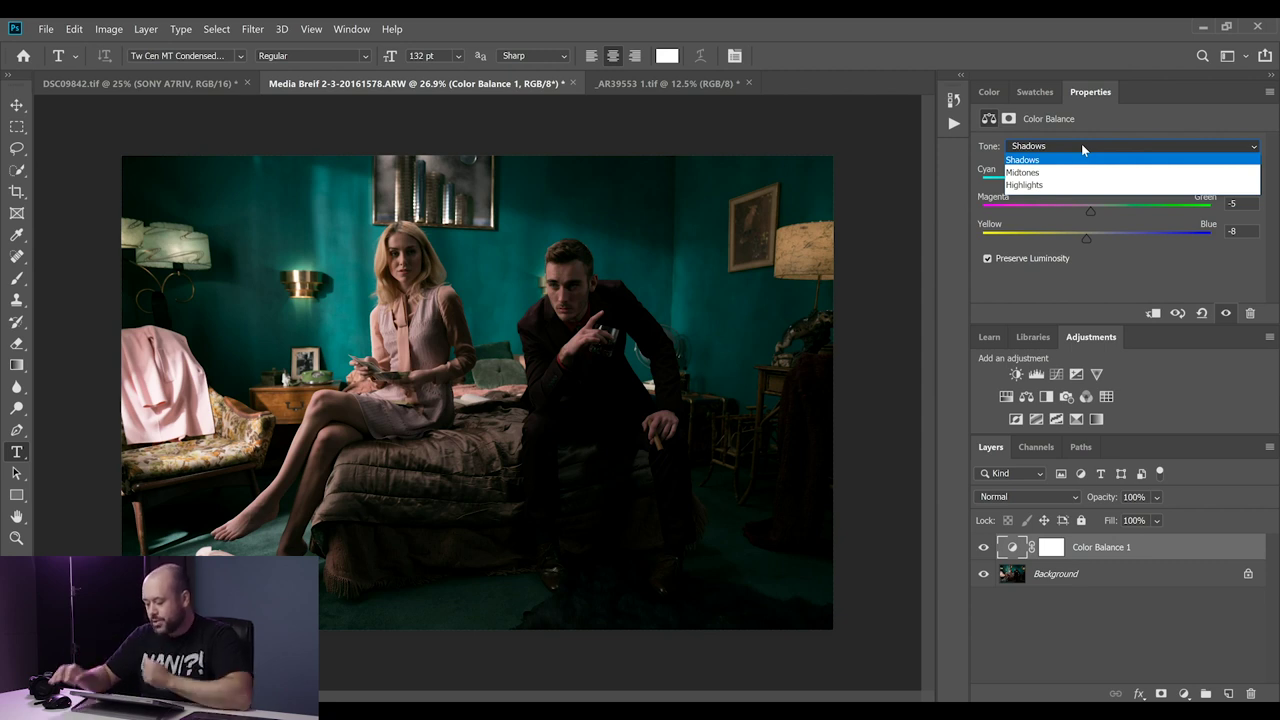
{"action": "left_click", "coordinate": [1062, 172]}
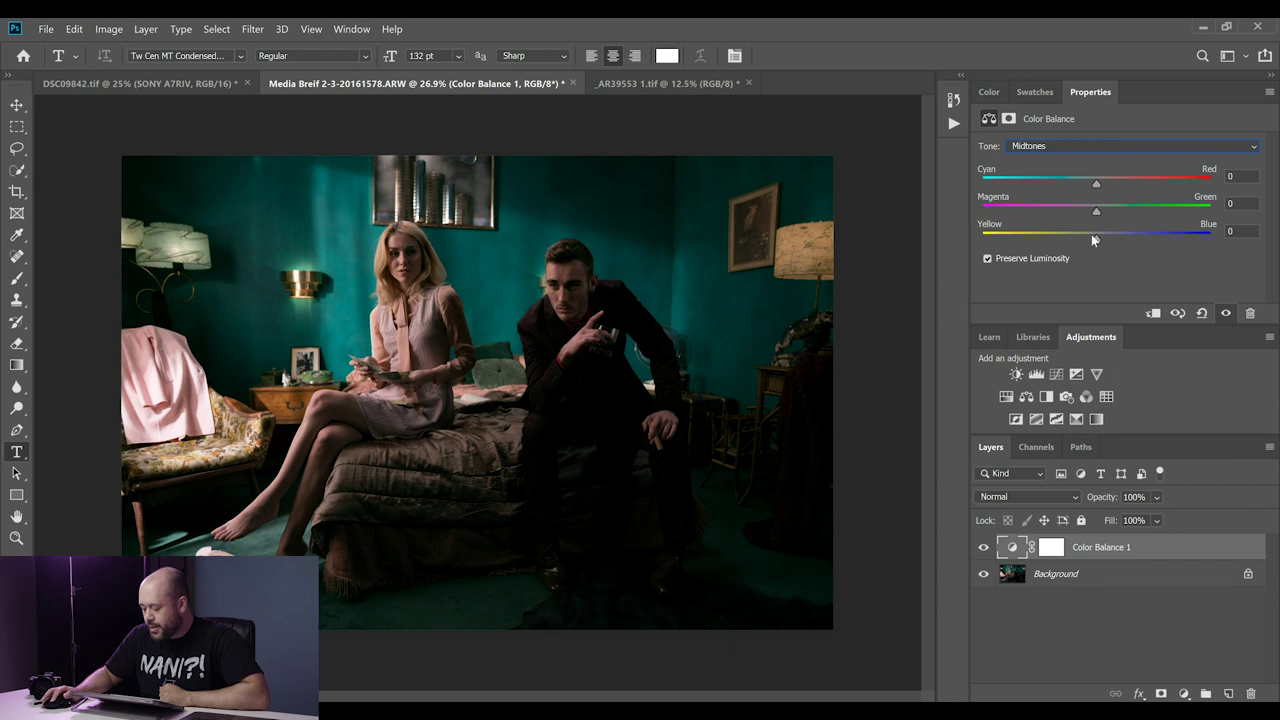
{"action": "left_click", "coordinate": [1092, 150]}
{"action": "left_click", "coordinate": [1080, 158]}
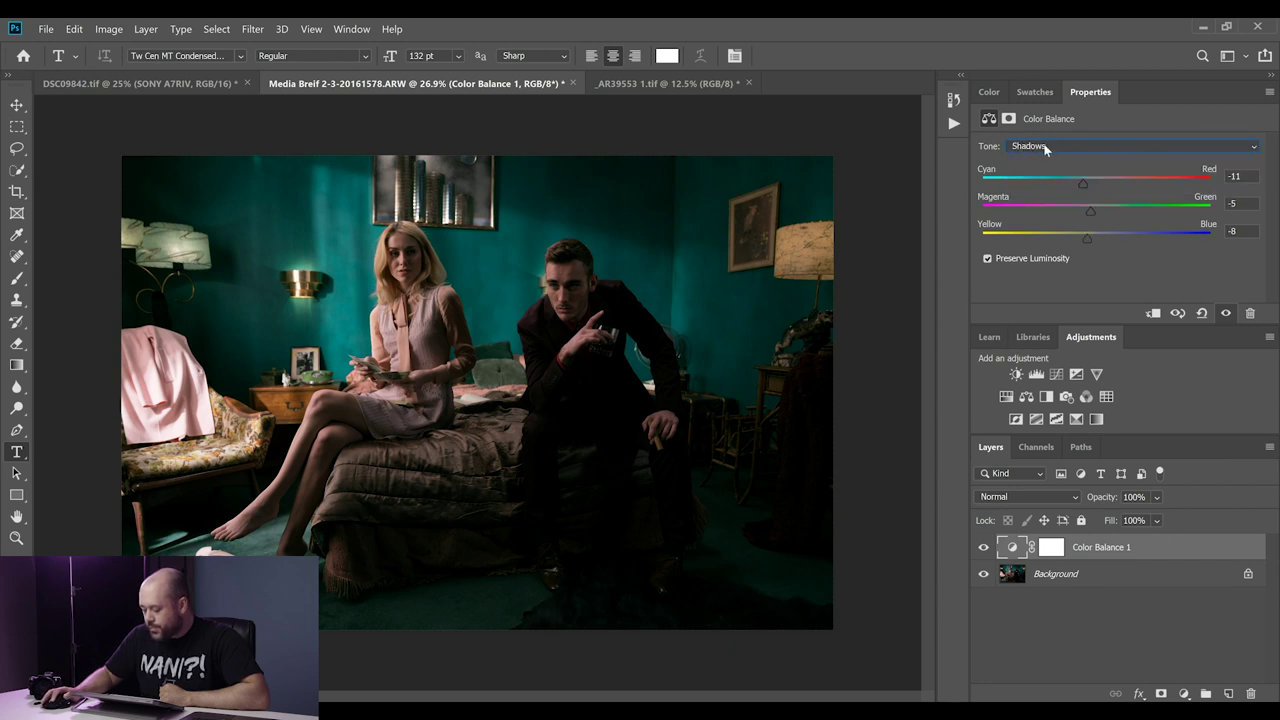
{"action": "left_click", "coordinate": [1144, 143]}
{"action": "left_click", "coordinate": [1135, 172]}
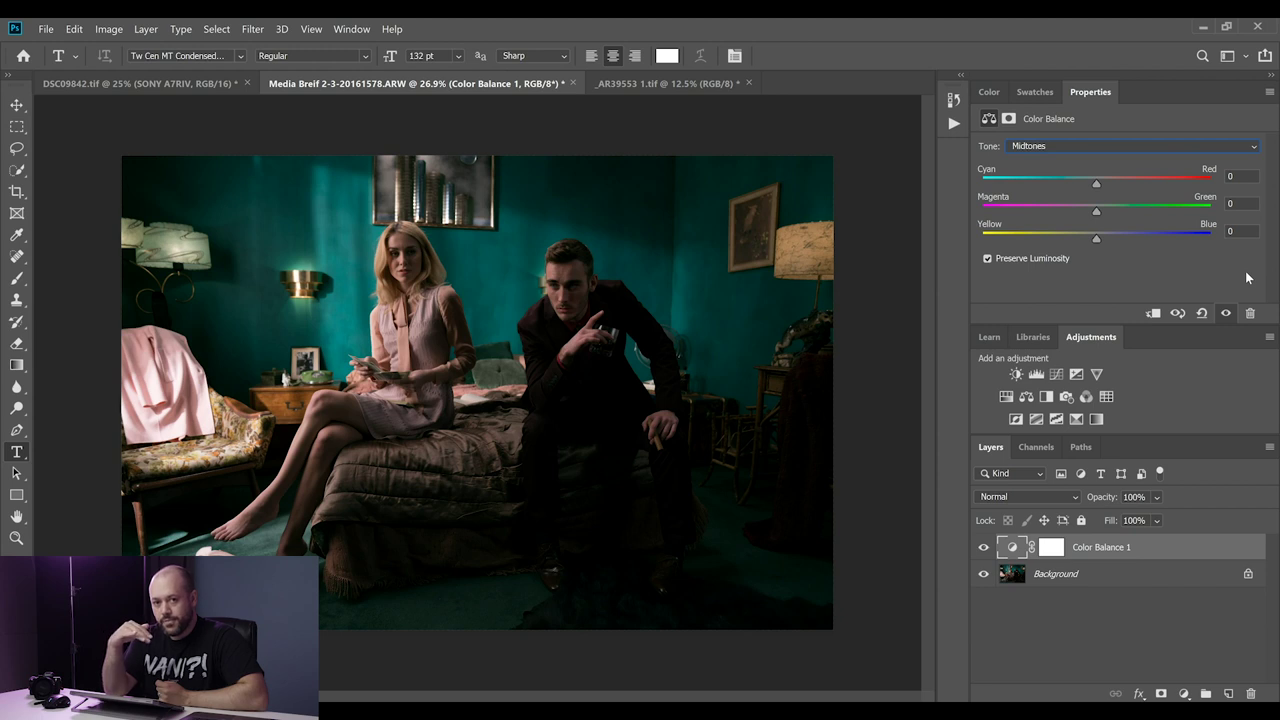
Step: Rename the Color Balance adjustment layer as shadows
{"action": "double_click", "coordinate": [1090, 550]}
{"action": "type", "text": "shadows"}
{"action": "key", "text": "Return"}
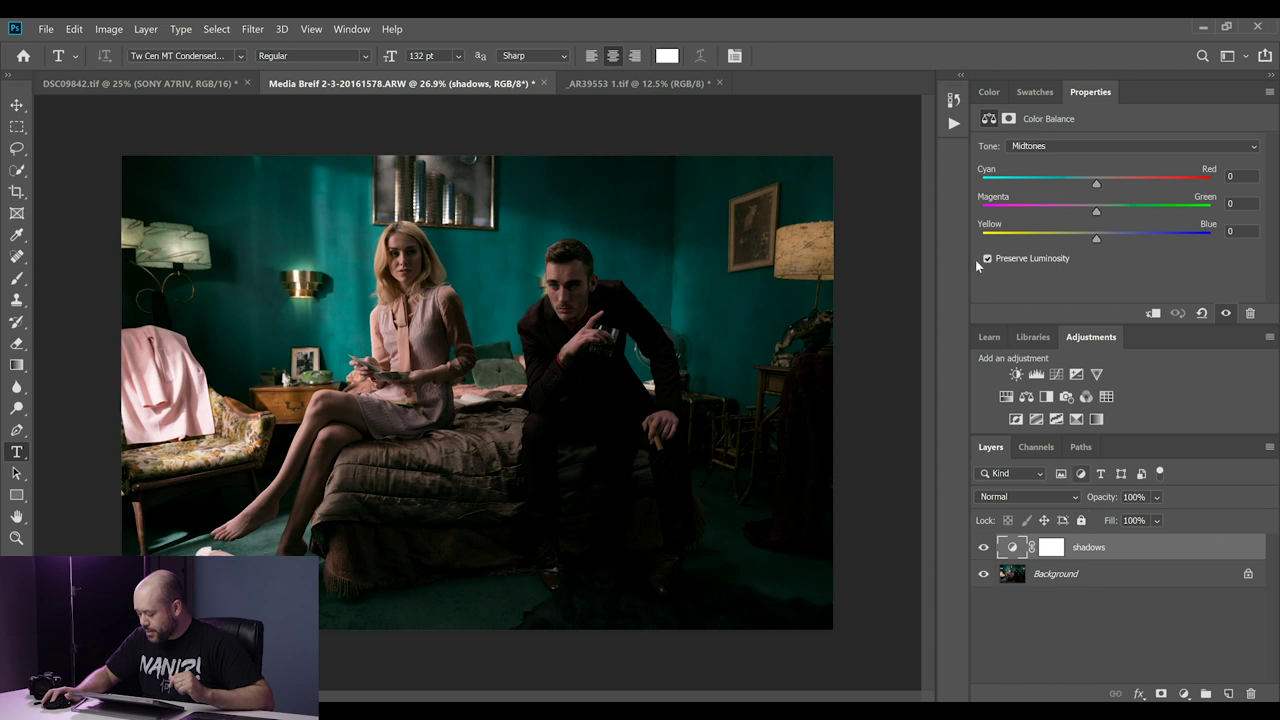
Step: Add two more Color Balance adjustment layers above the shadows layer, naming the lower one midtones and the upper one highlights
{"action": "left_click", "coordinate": [1025, 397]}
{"action": "left_click", "coordinate": [1025, 397]}
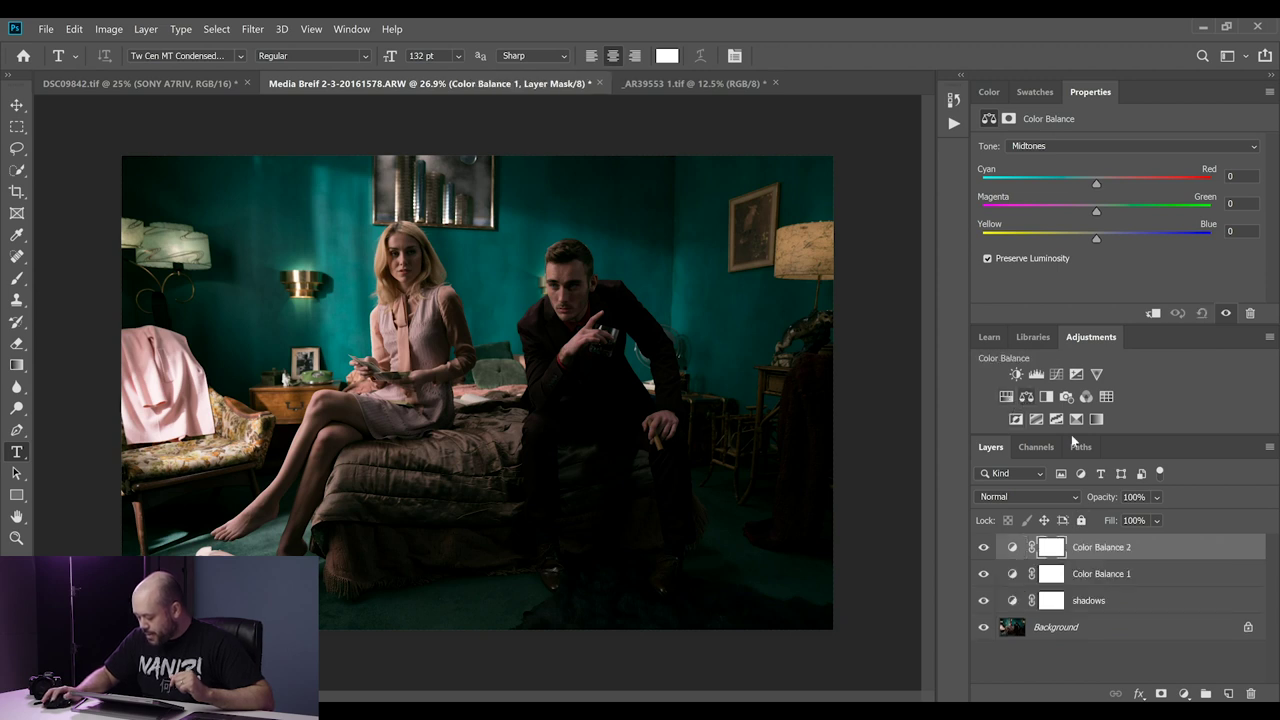
{"action": "double_click", "coordinate": [1103, 574]}
{"action": "type", "text": "midtones"}
{"action": "key", "text": "Return"}
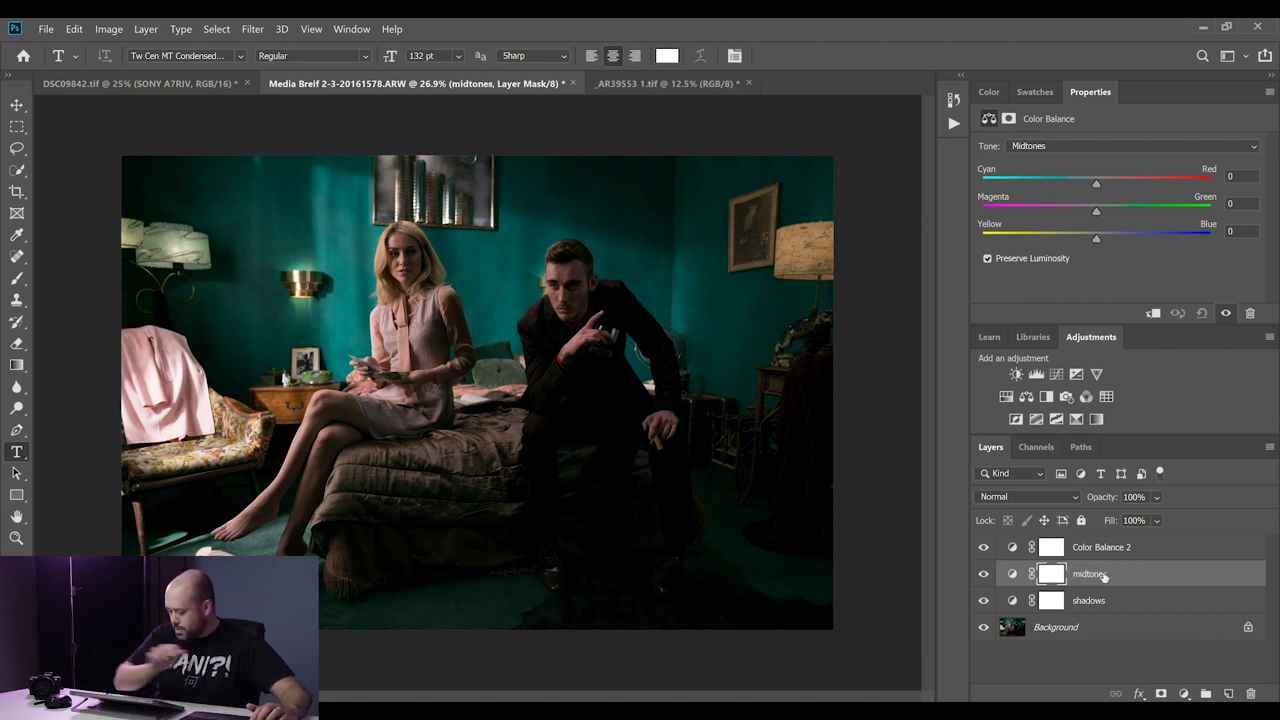
{"action": "double_click", "coordinate": [1100, 547]}
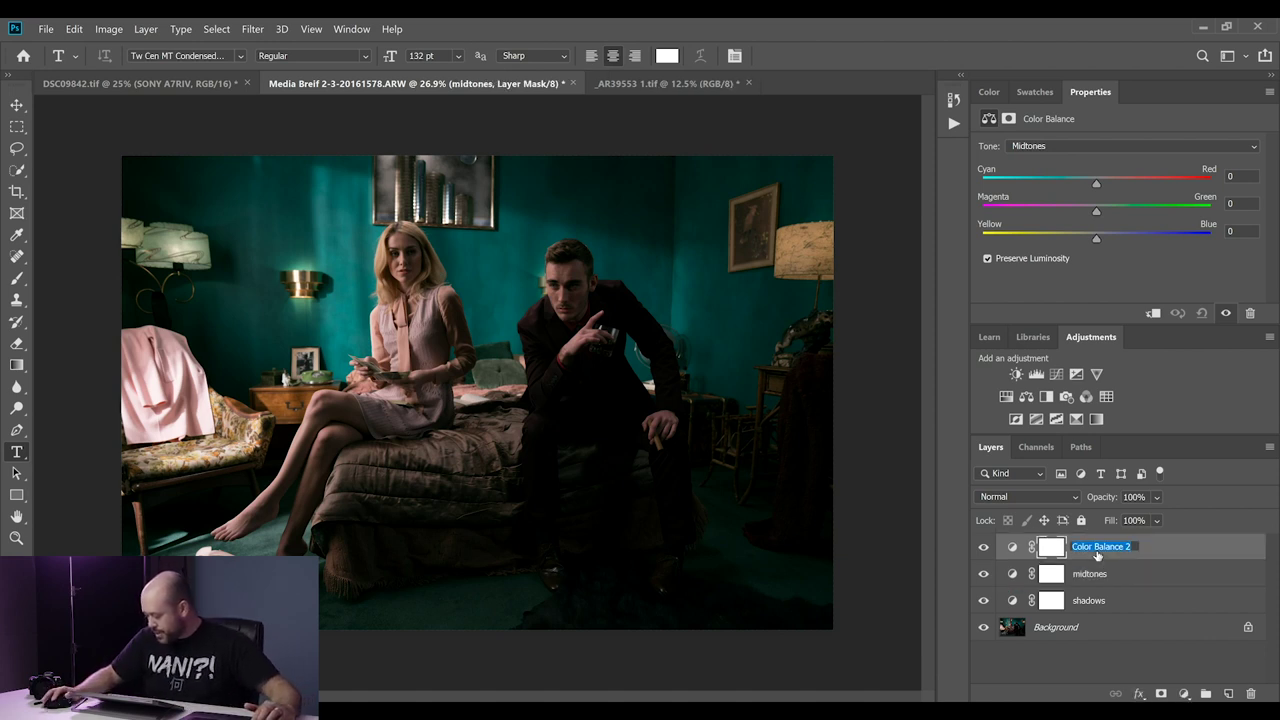
{"action": "type", "text": "highlights"}
{"action": "key", "text": "Return"}
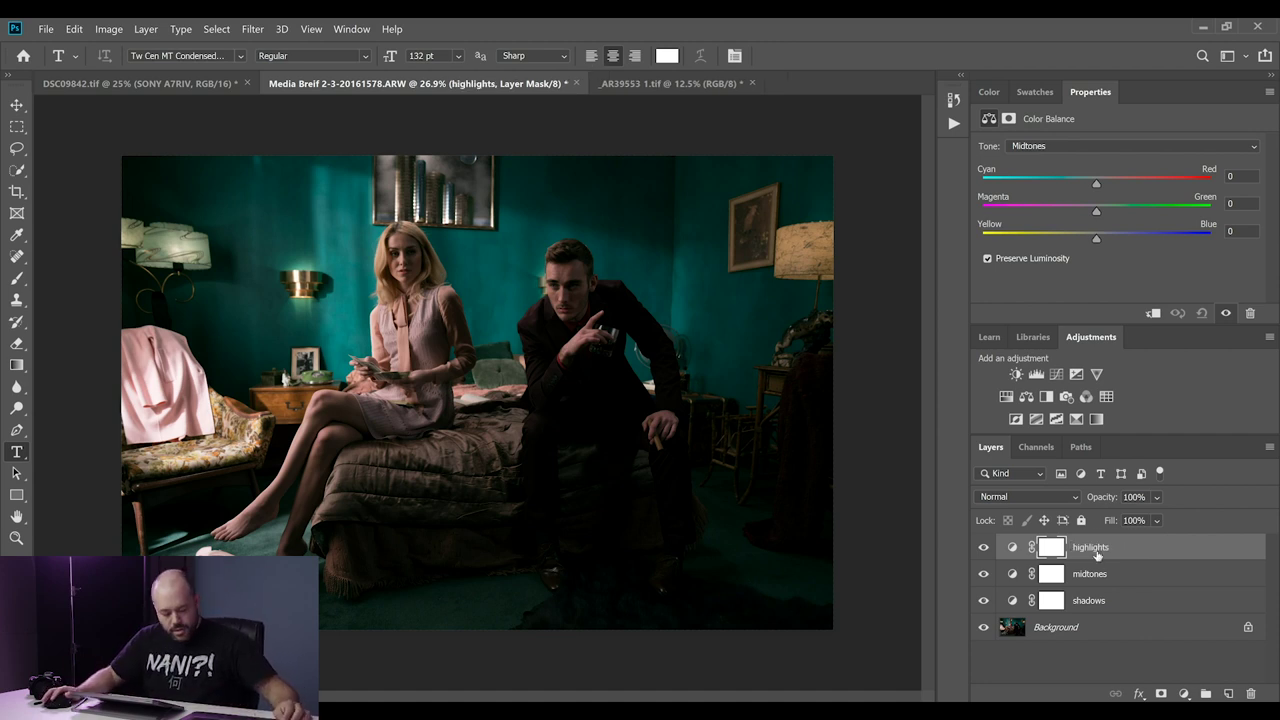
Step: Group the highlights, midtones and shadows layers and name the group Color Grading
{"action": "left_click", "coordinate": [1082, 583], "text": "shift"}
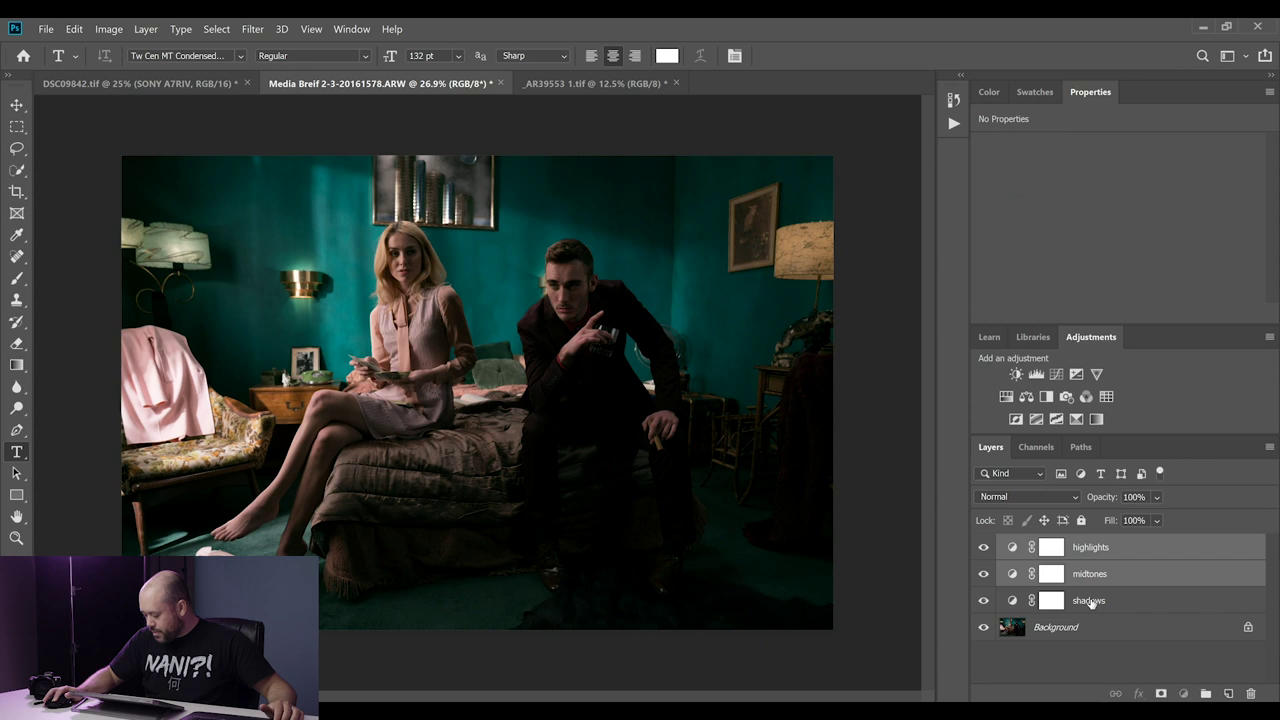
{"action": "left_click", "coordinate": [1090, 601], "text": "shift"}
{"action": "key", "text": "ctrl+g"}
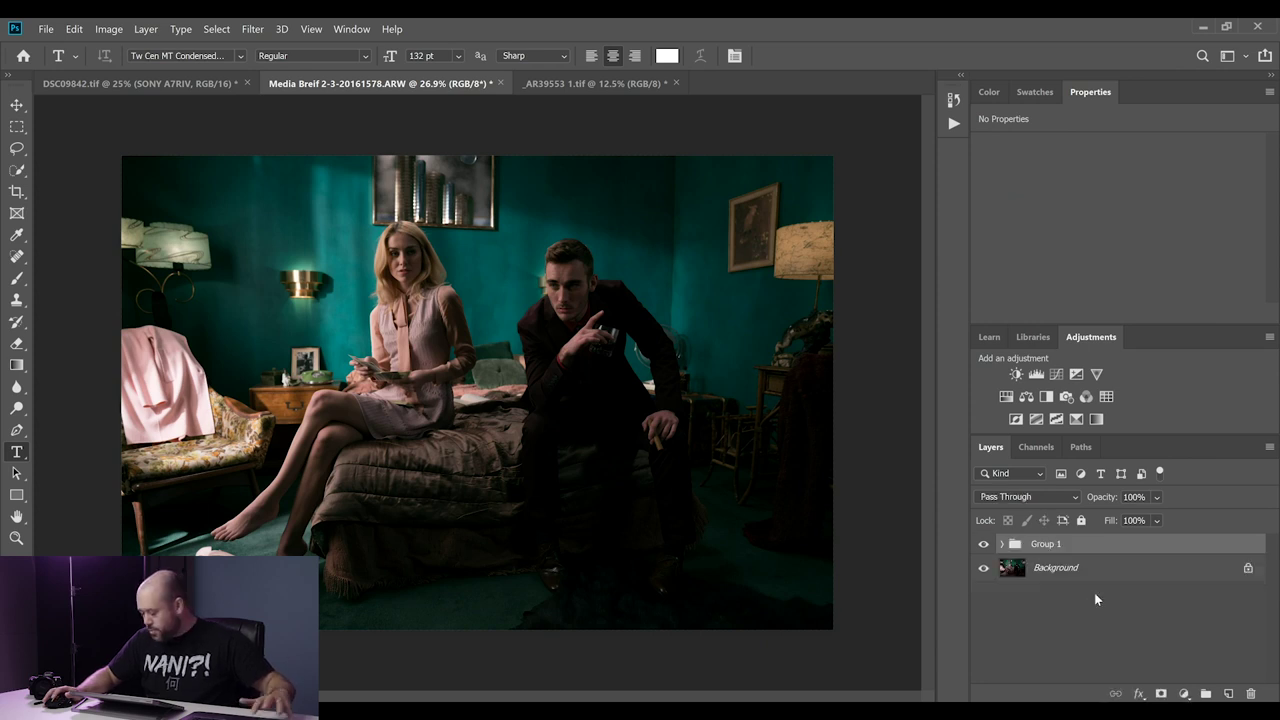
{"action": "double_click", "coordinate": [1041, 544]}
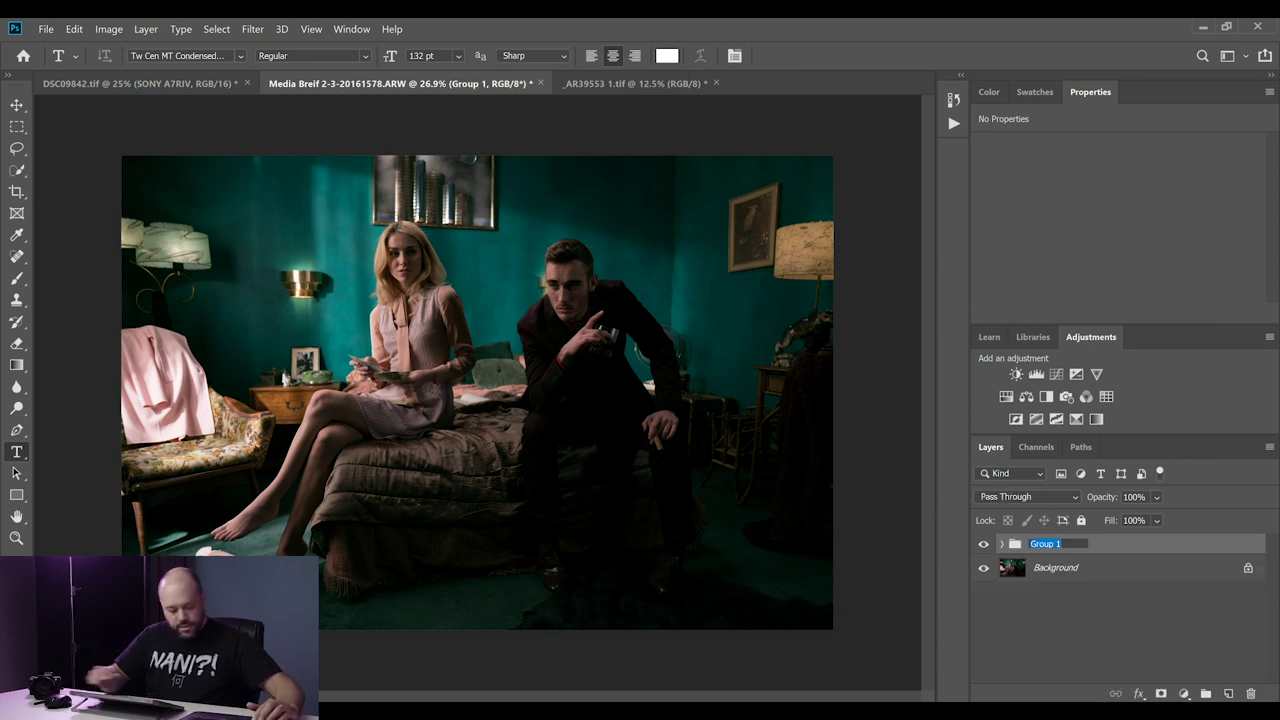
{"action": "type", "text": "Color"}
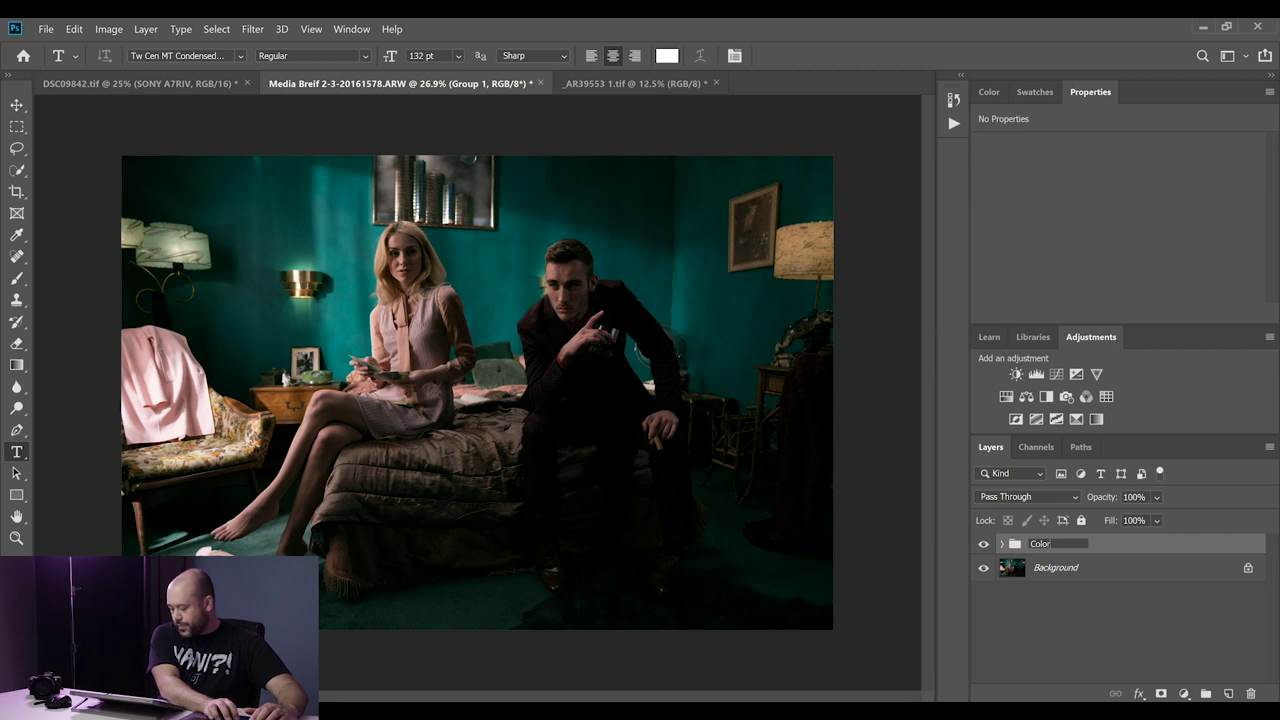
{"action": "type", "text": " Gradin"}
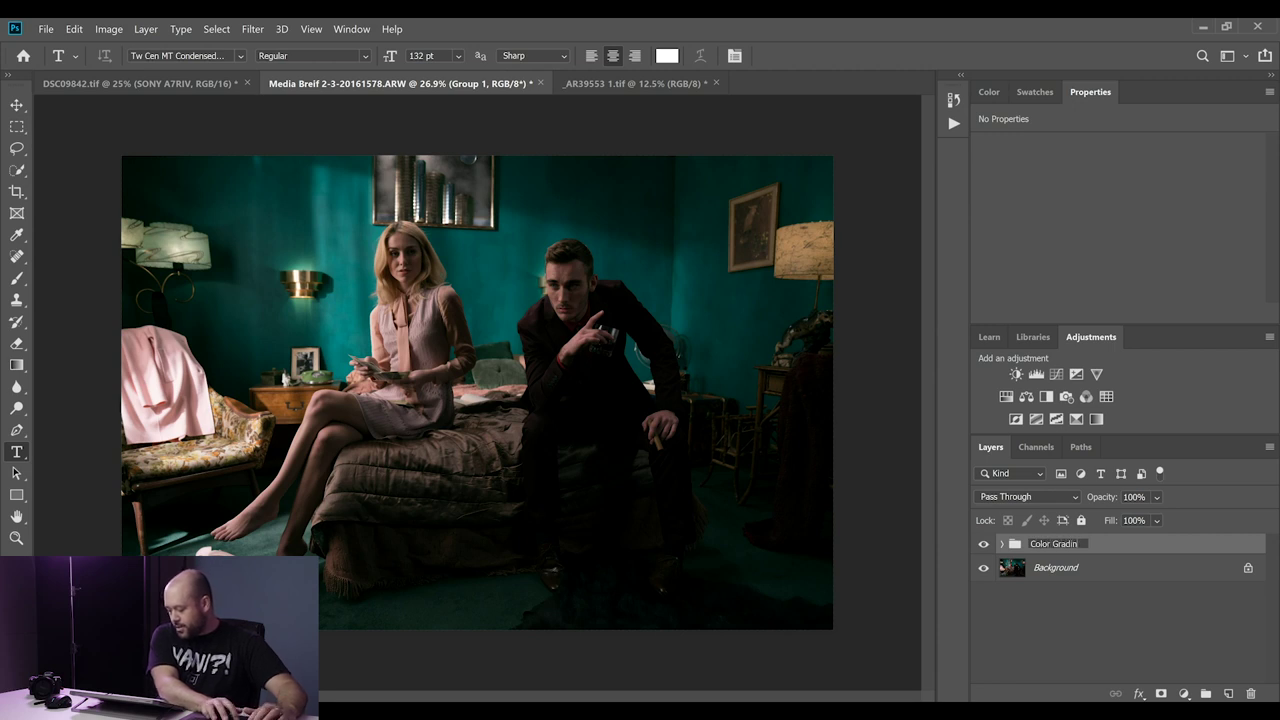
{"action": "type", "text": "g"}
{"action": "key", "text": "Return"}
Step: Expand the Color Grading group and display the Shadows tone settings of the shadows layer
{"action": "left_click", "coordinate": [1001, 544]}
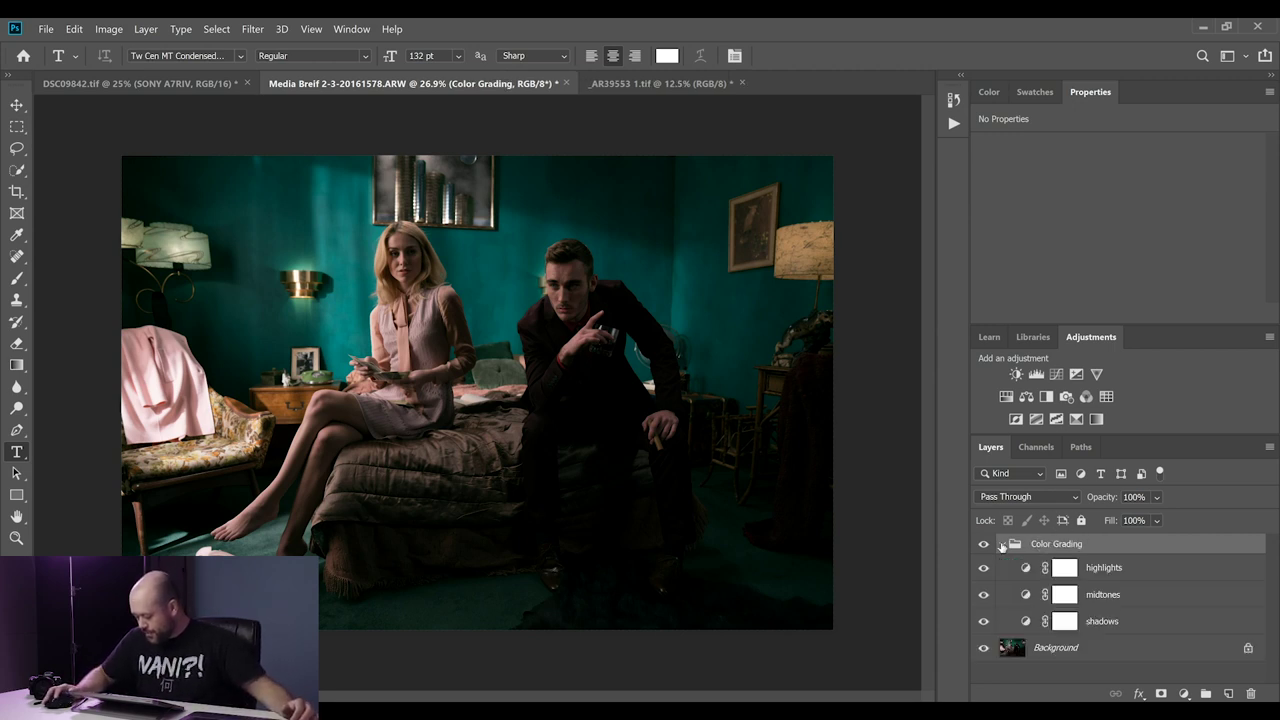
{"action": "left_click", "coordinate": [1026, 622]}
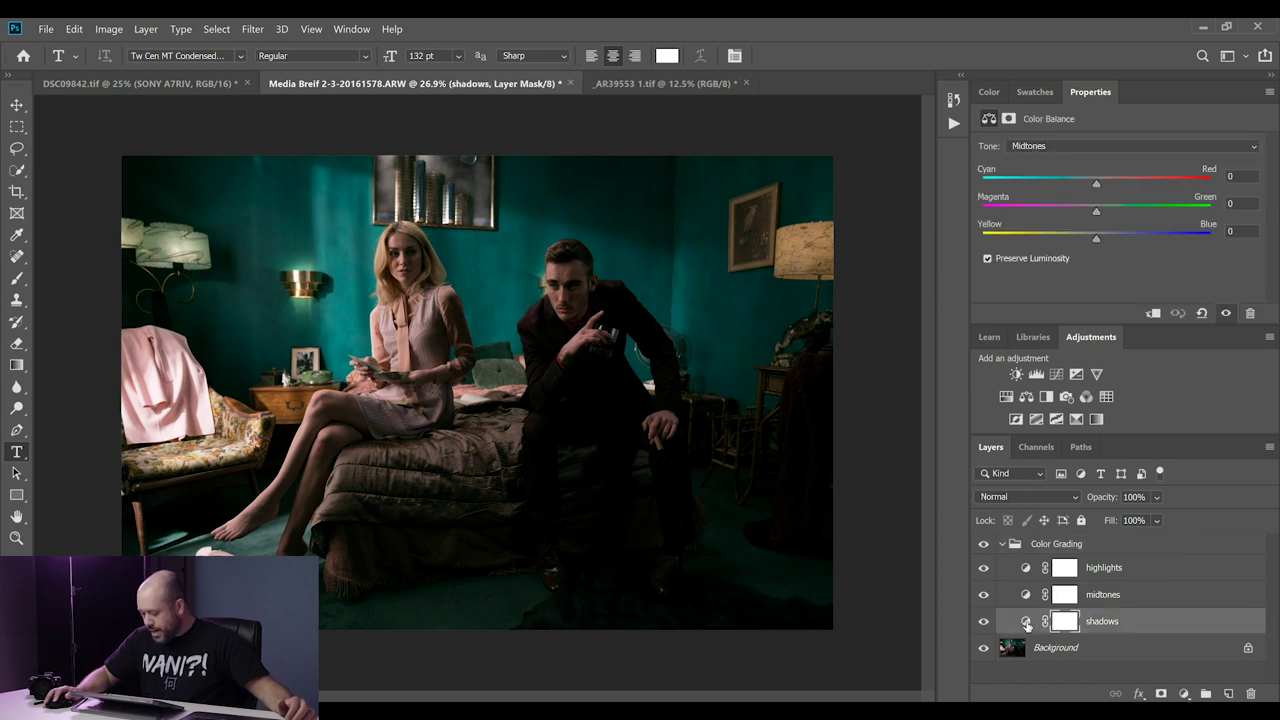
{"action": "left_click", "coordinate": [1093, 145]}
{"action": "left_click", "coordinate": [1090, 157]}
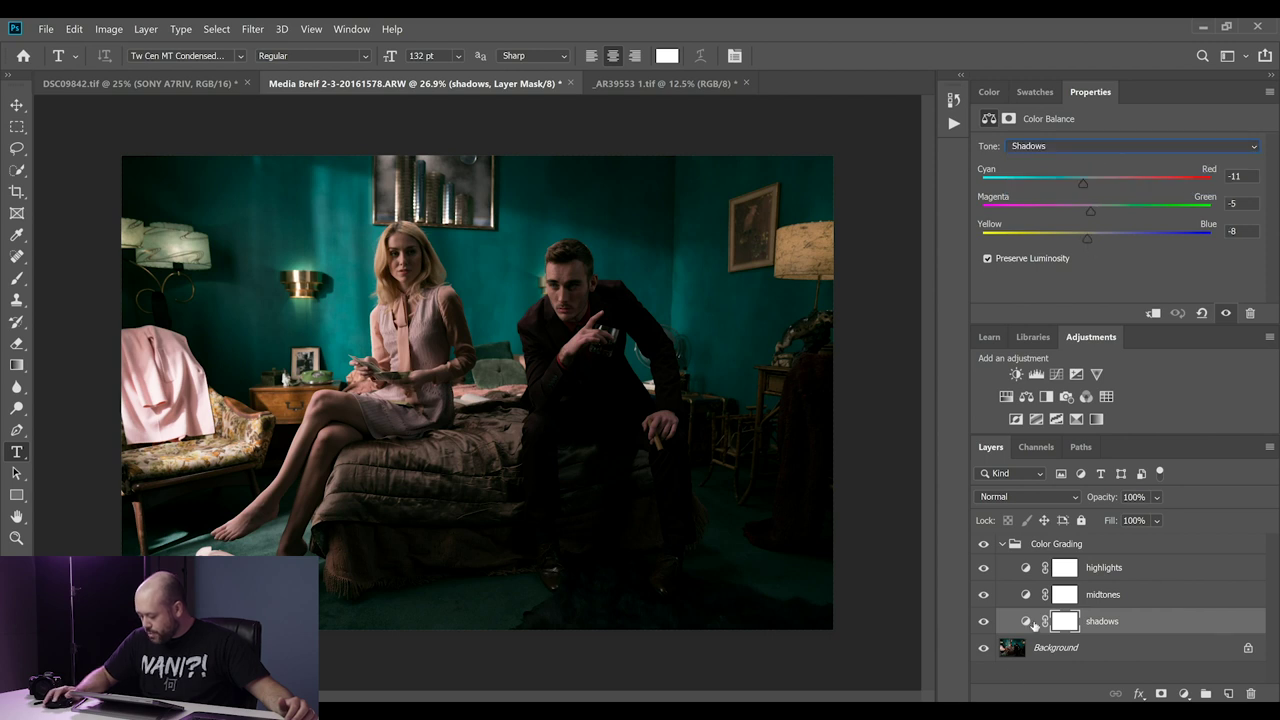
Step: On the highlights layer, set the Highlights tone to Cyan–Red +3, Magenta–Green +14 and Yellow–Blue -1, after trying Yellow–Blue at -15
{"action": "left_click", "coordinate": [1027, 568]}
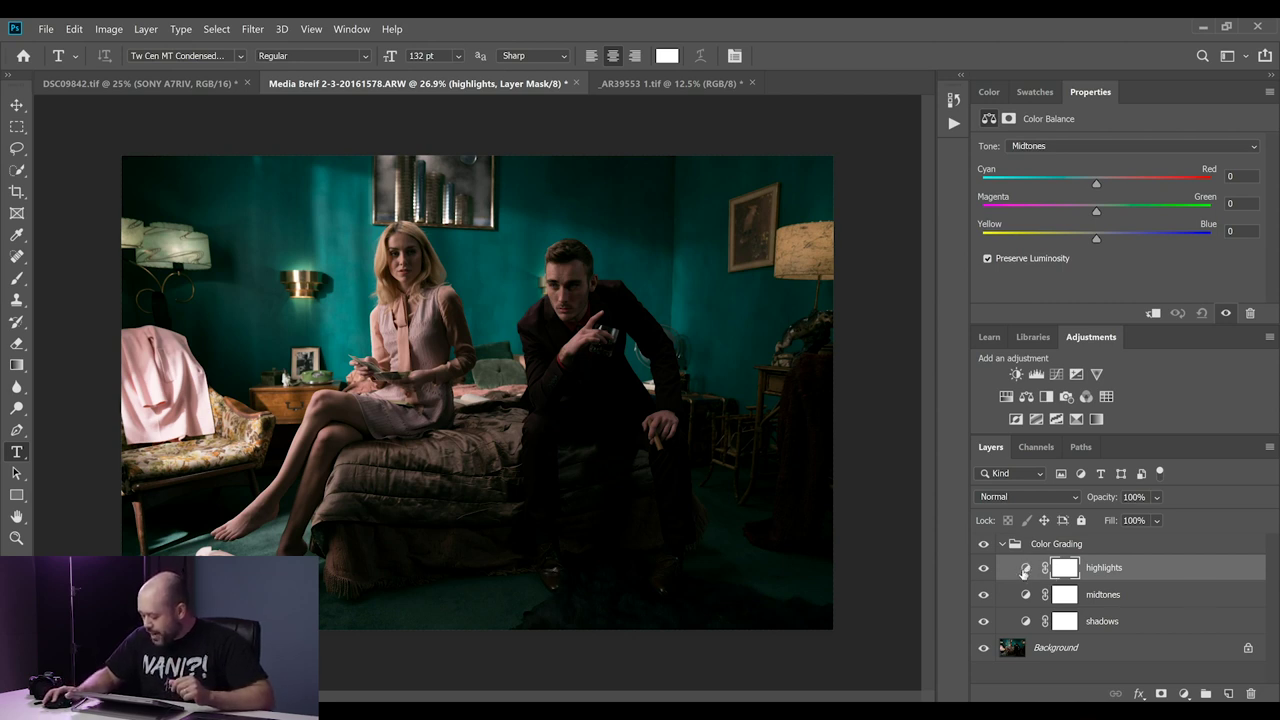
{"action": "left_click", "coordinate": [1024, 569]}
{"action": "left_click", "coordinate": [1077, 145]}
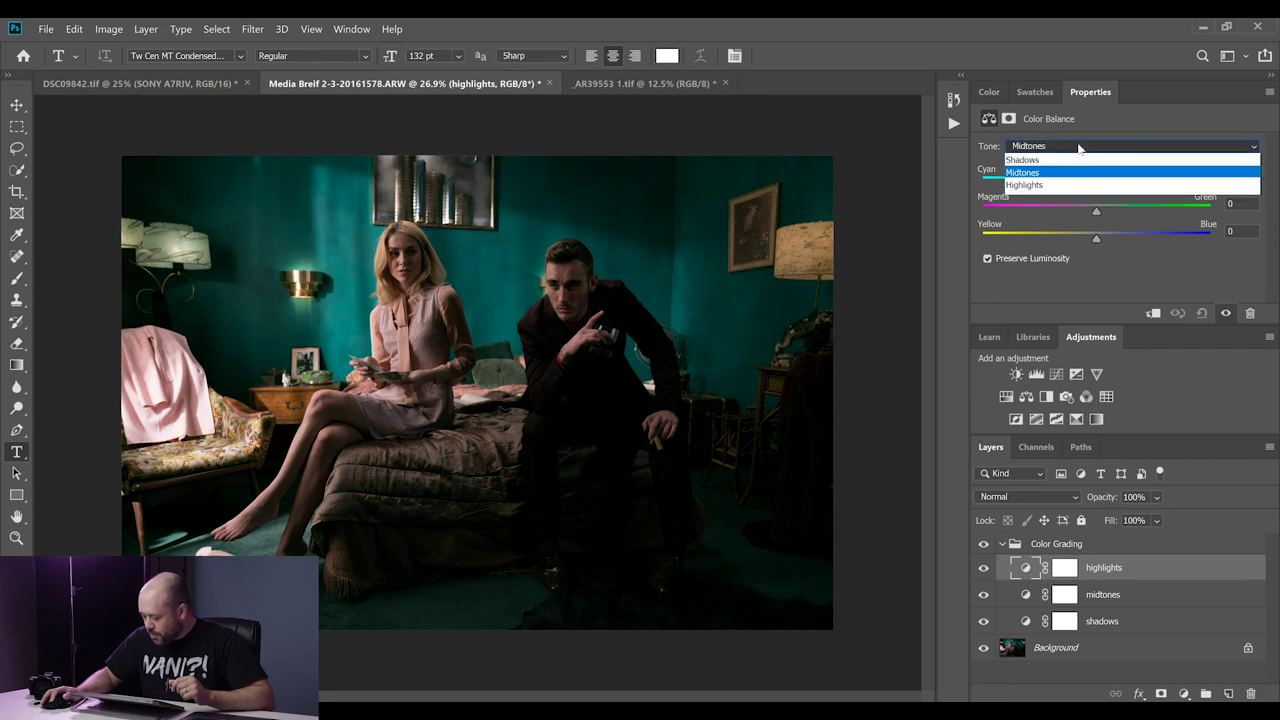
{"action": "left_click", "coordinate": [1064, 186]}
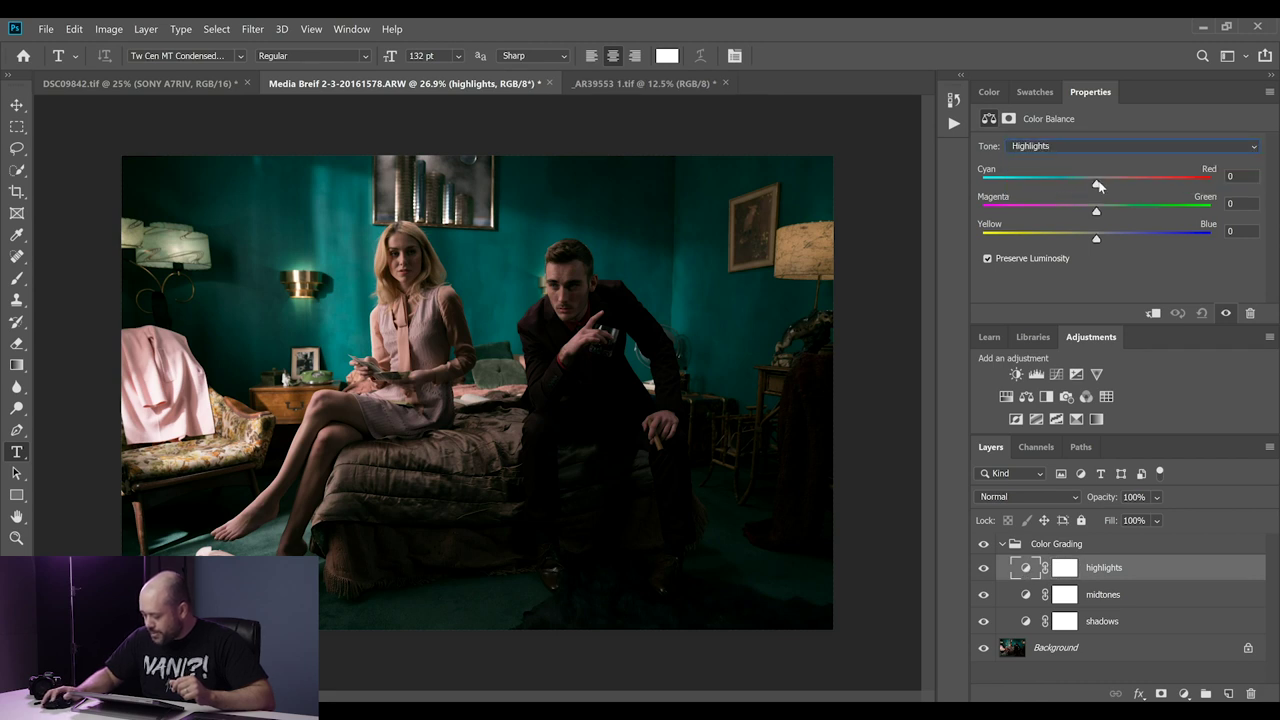
{"action": "left_click_drag", "start_coordinate": [1098, 186], "coordinate": [1113, 209]}
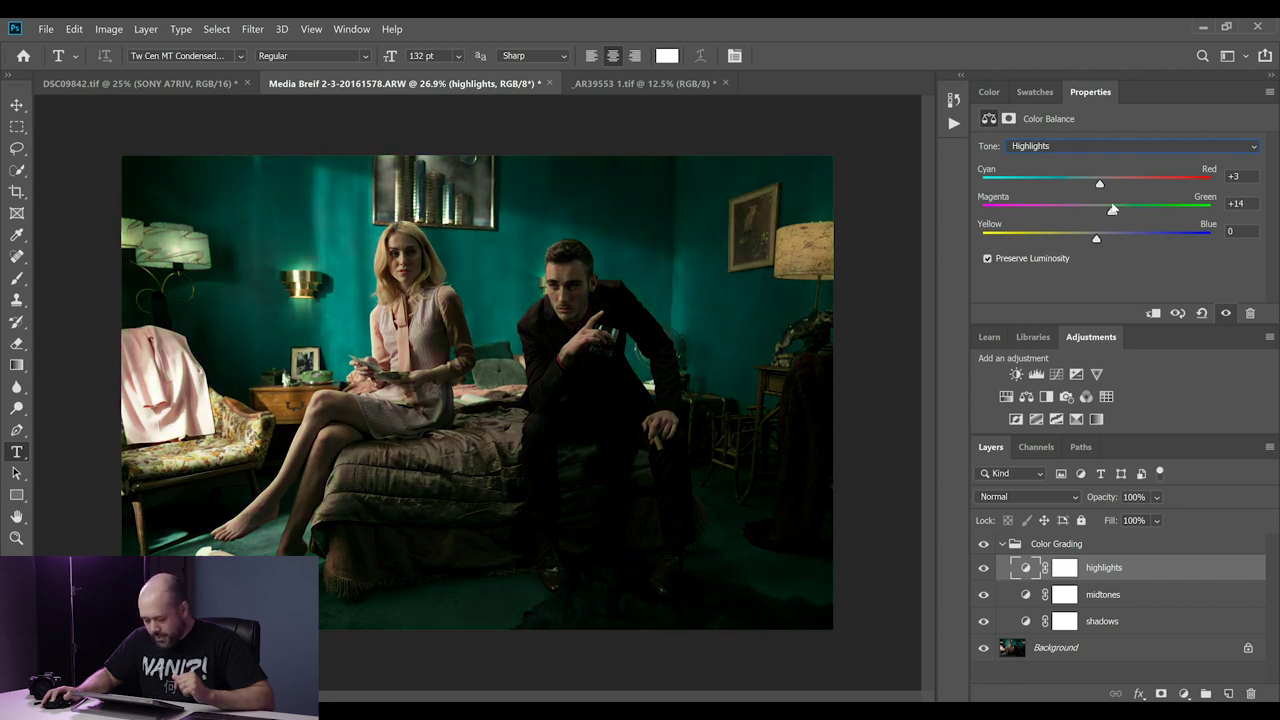
{"action": "mouse_move", "coordinate": [1096, 236]}
{"action": "left_mouse_down"}
{"action": "mouse_move", "coordinate": [1120, 240]}
{"action": "mouse_move", "coordinate": [1062, 240]}
{"action": "mouse_move", "coordinate": [1121, 239]}
{"action": "mouse_move", "coordinate": [1080, 237]}
{"action": "left_mouse_up"}
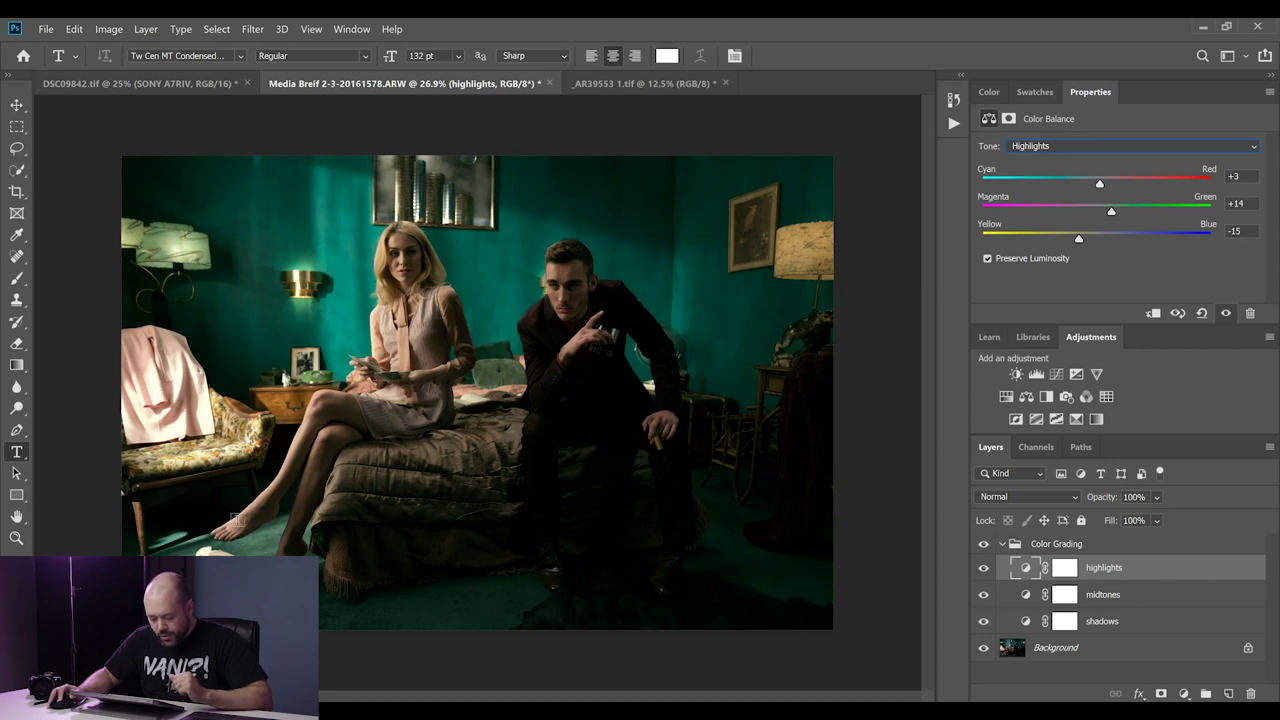
{"action": "mouse_move", "coordinate": [1078, 241]}
{"action": "left_mouse_down"}
{"action": "mouse_move", "coordinate": [1062, 242]}
{"action": "mouse_move", "coordinate": [1096, 242]}
{"action": "left_mouse_up"}
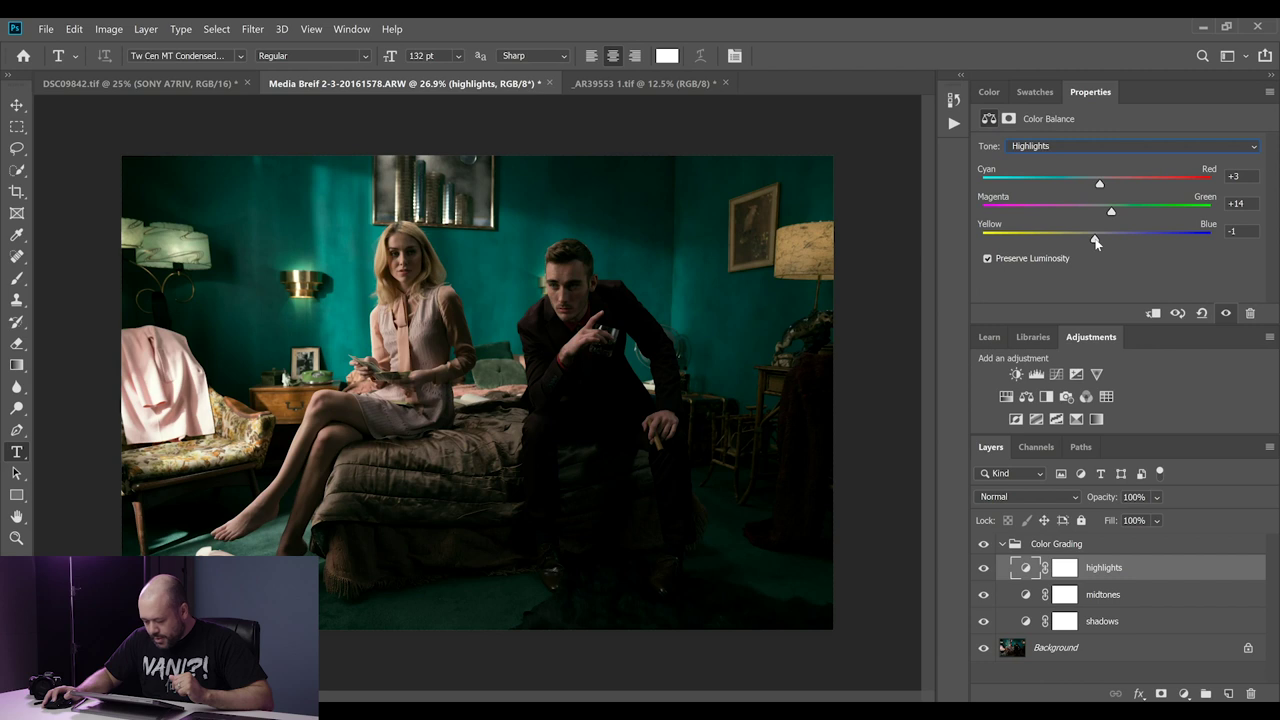
Step: Compare the photo with and without the highlights grading by repeatedly hiding and showing the highlights layer
{"action": "left_click", "coordinate": [984, 568]}
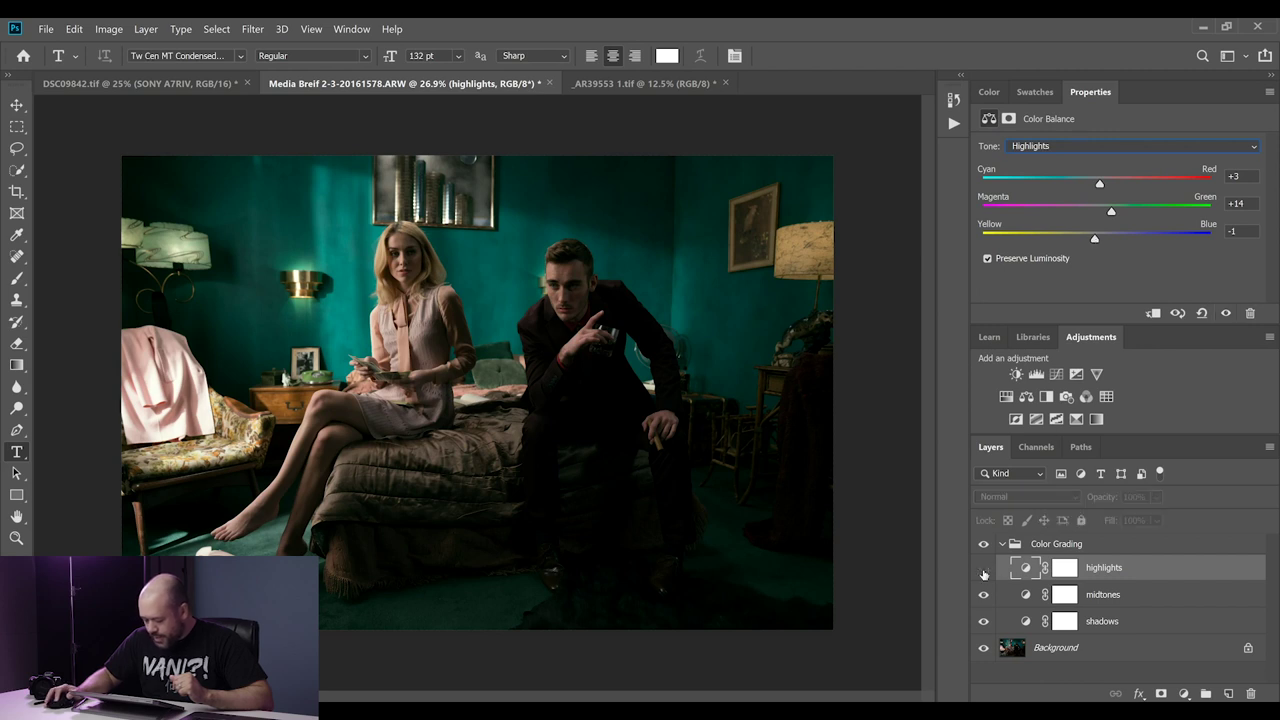
{"action": "left_click", "coordinate": [984, 569]}
{"action": "left_click", "coordinate": [984, 569]}
{"action": "left_click", "coordinate": [984, 569]}
{"action": "left_click", "coordinate": [984, 570]}
{"action": "left_click", "coordinate": [984, 570]}
{"action": "left_click", "coordinate": [984, 570]}
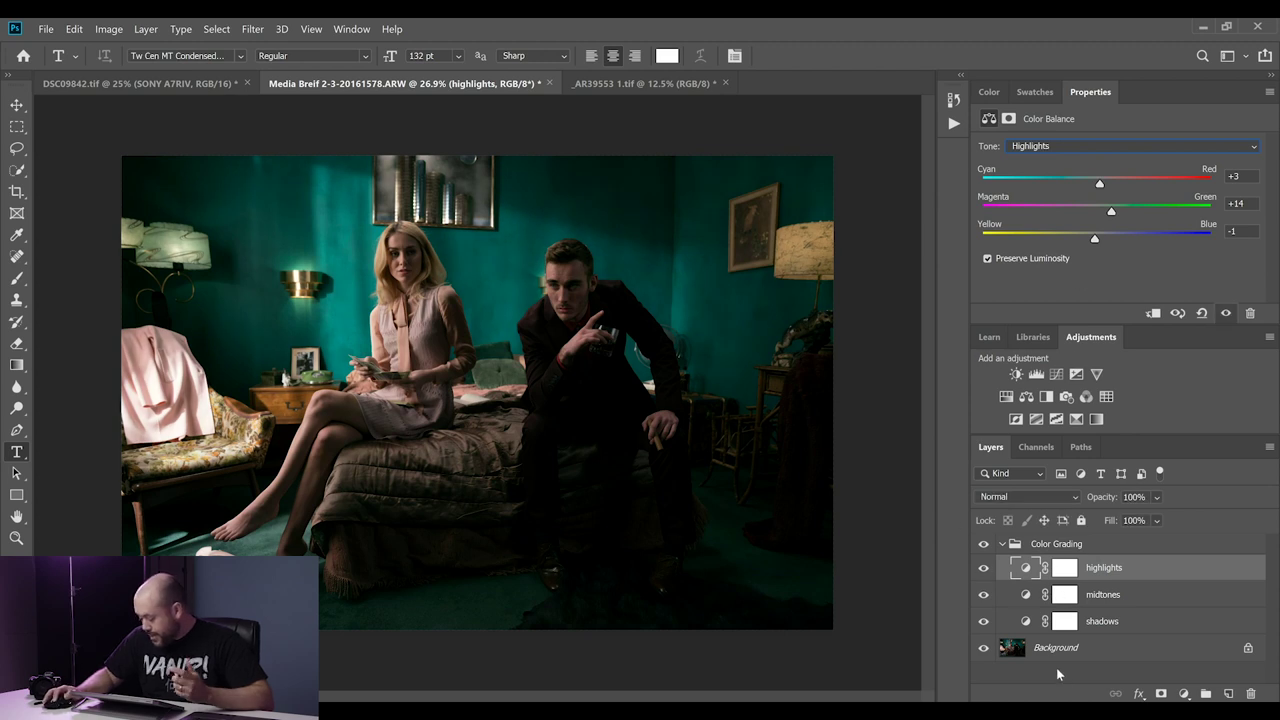
Step: On the midtones layer, set the Midtones tone to Cyan–Red -3, Magenta–Green -8 and Yellow–Blue -6
{"action": "left_click", "coordinate": [1025, 595]}
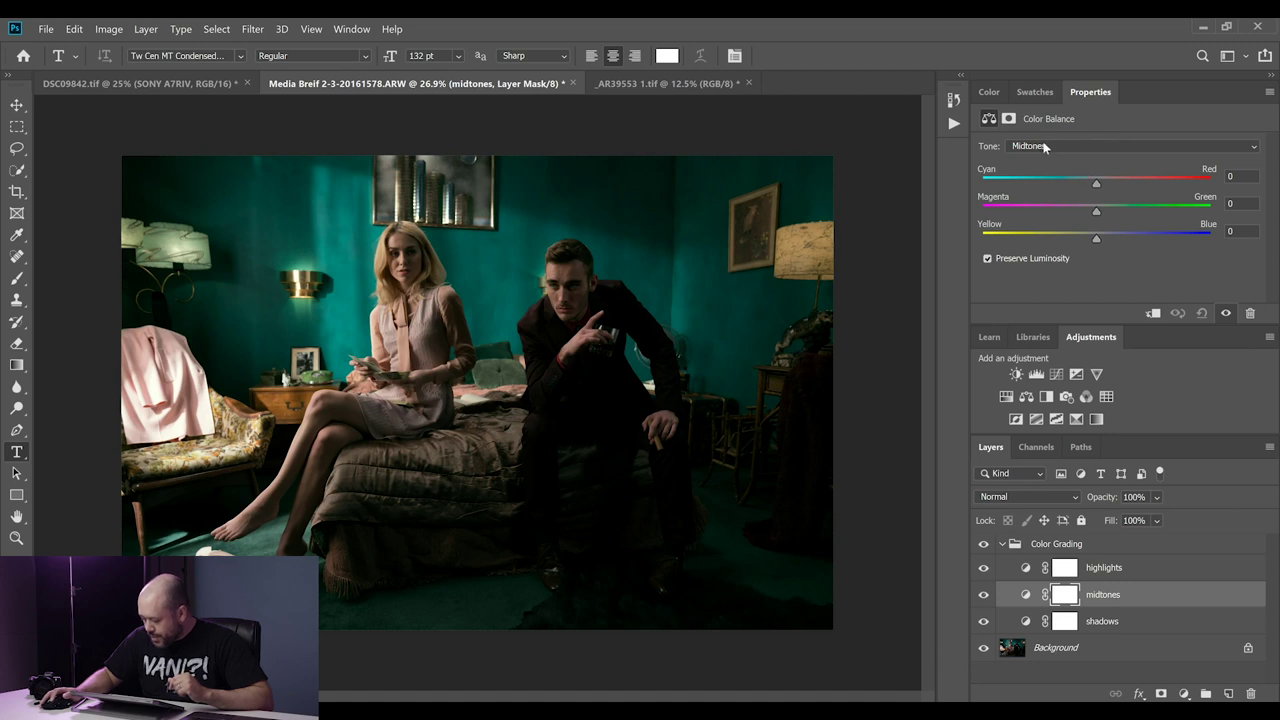
{"action": "mouse_move", "coordinate": [1095, 179]}
{"action": "left_mouse_down"}
{"action": "mouse_move", "coordinate": [1108, 178]}
{"action": "mouse_move", "coordinate": [1094, 179]}
{"action": "left_mouse_up"}
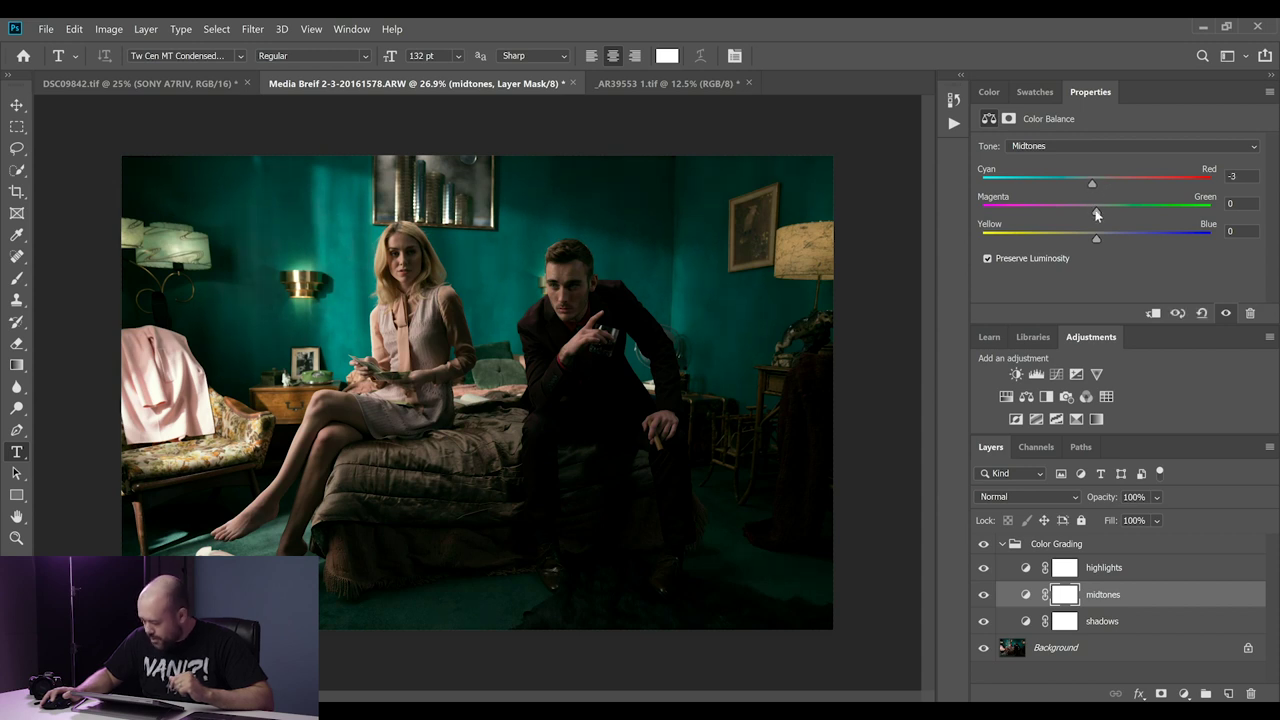
{"action": "left_click_drag", "start_coordinate": [1116, 208], "coordinate": [1090, 240]}
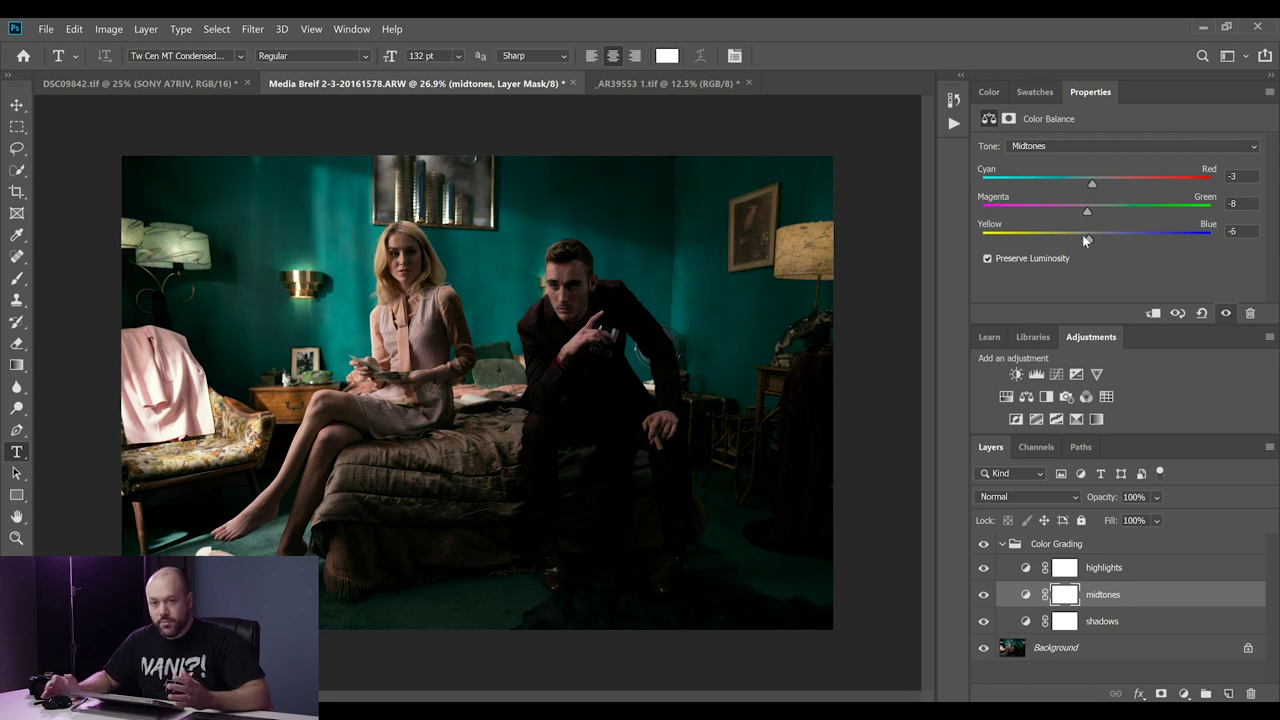
Step: Compare the photo before and after the full grade by collapsing the Color Grading group and toggling its visibility repeatedly
{"action": "left_click", "coordinate": [1004, 545]}
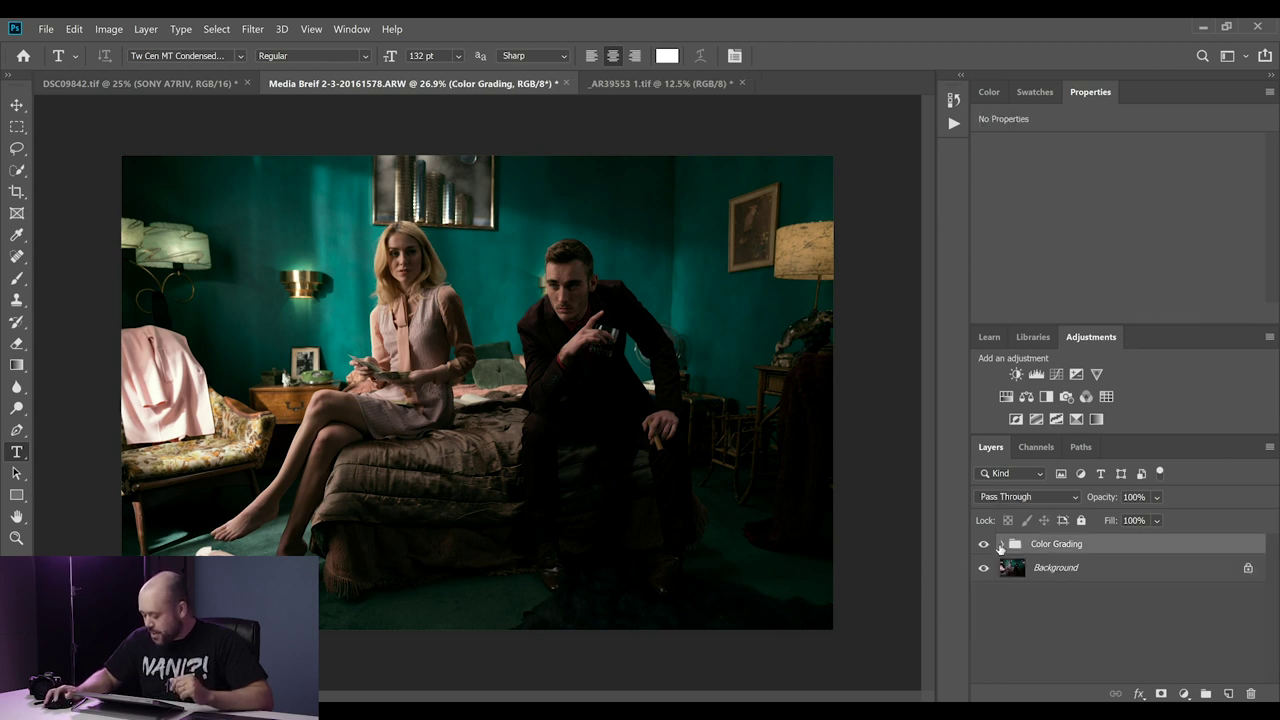
{"action": "left_click", "coordinate": [985, 546]}
{"action": "left_click", "coordinate": [984, 546]}
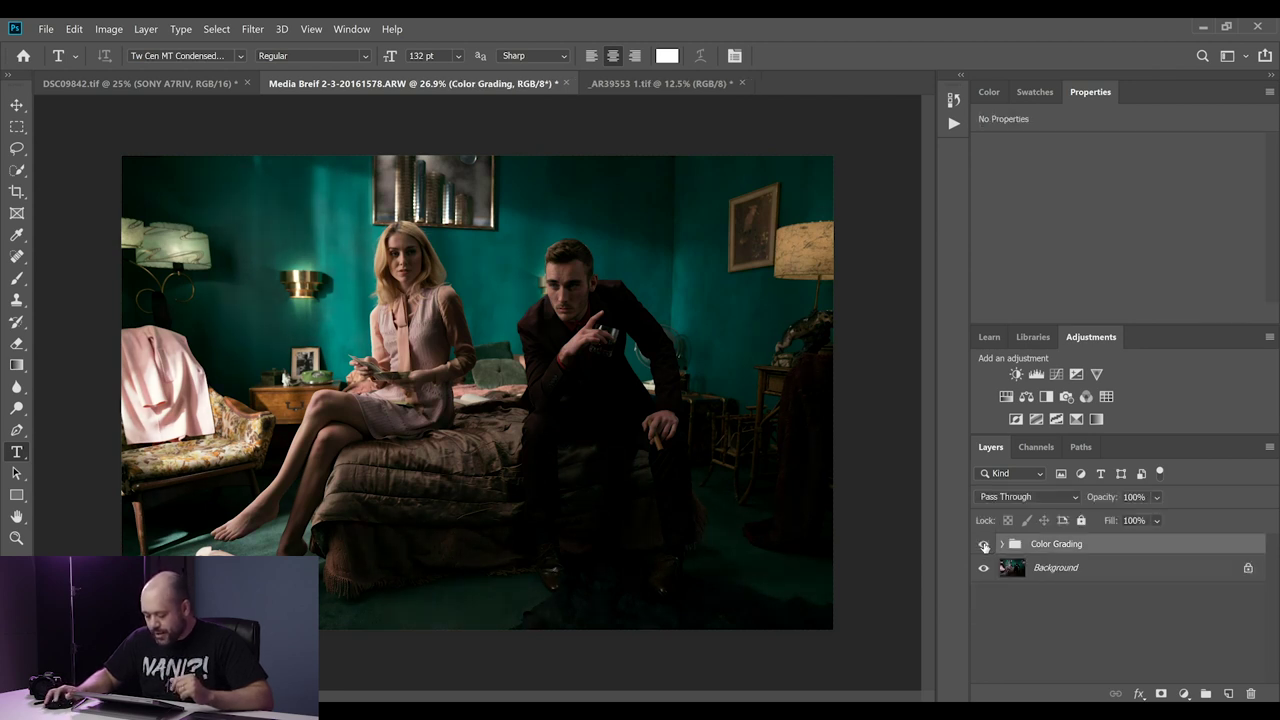
{"action": "left_click", "coordinate": [984, 546]}
{"action": "left_click", "coordinate": [984, 546]}
{"action": "left_click", "coordinate": [984, 546]}
{"action": "left_click", "coordinate": [984, 546]}
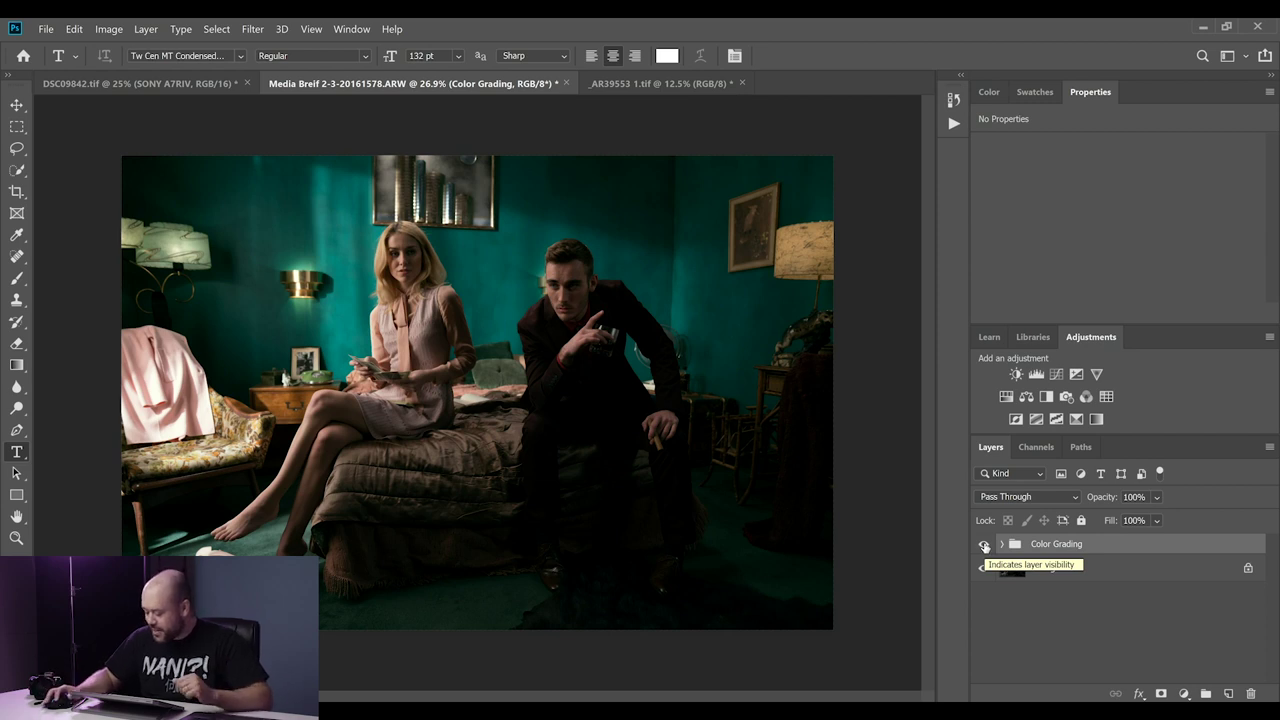
{"action": "left_click", "coordinate": [1001, 544]}
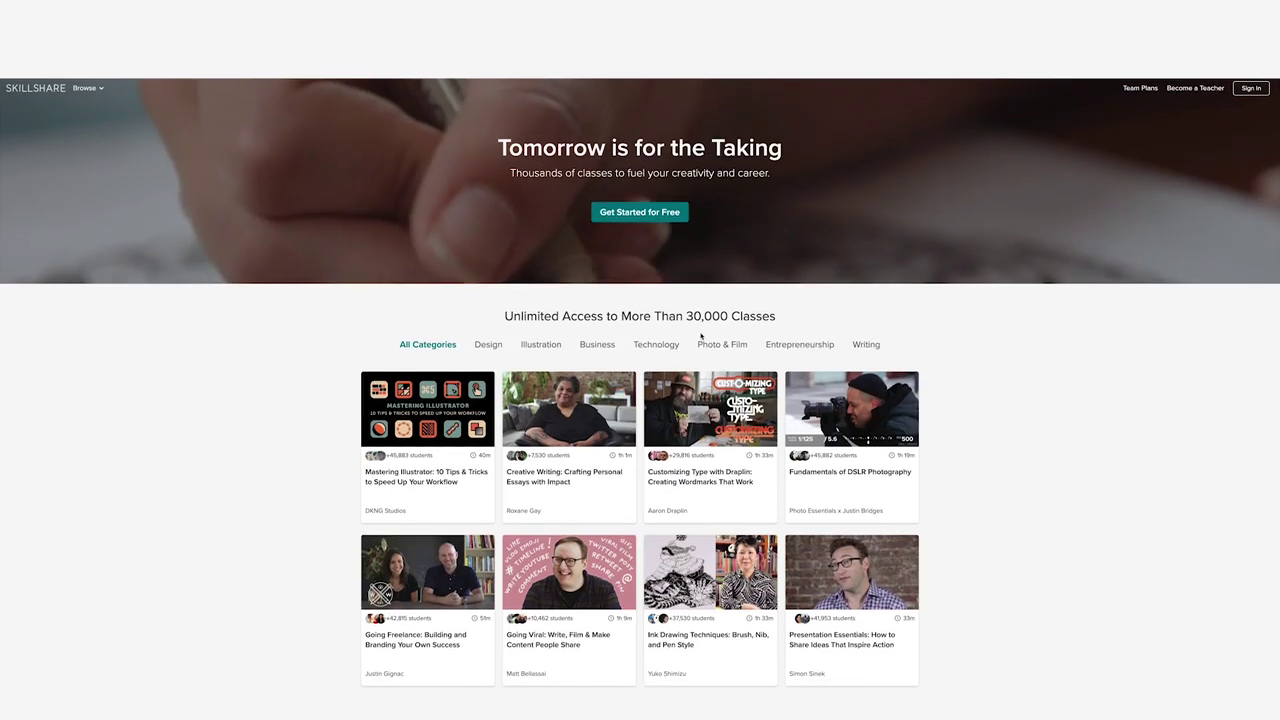
Step: Switch to the Skillshare website and display the Photo & Film classes
{"action": "scroll", "coordinate": [977, 334], "scroll_direction": "down", "scroll_amount": 1}
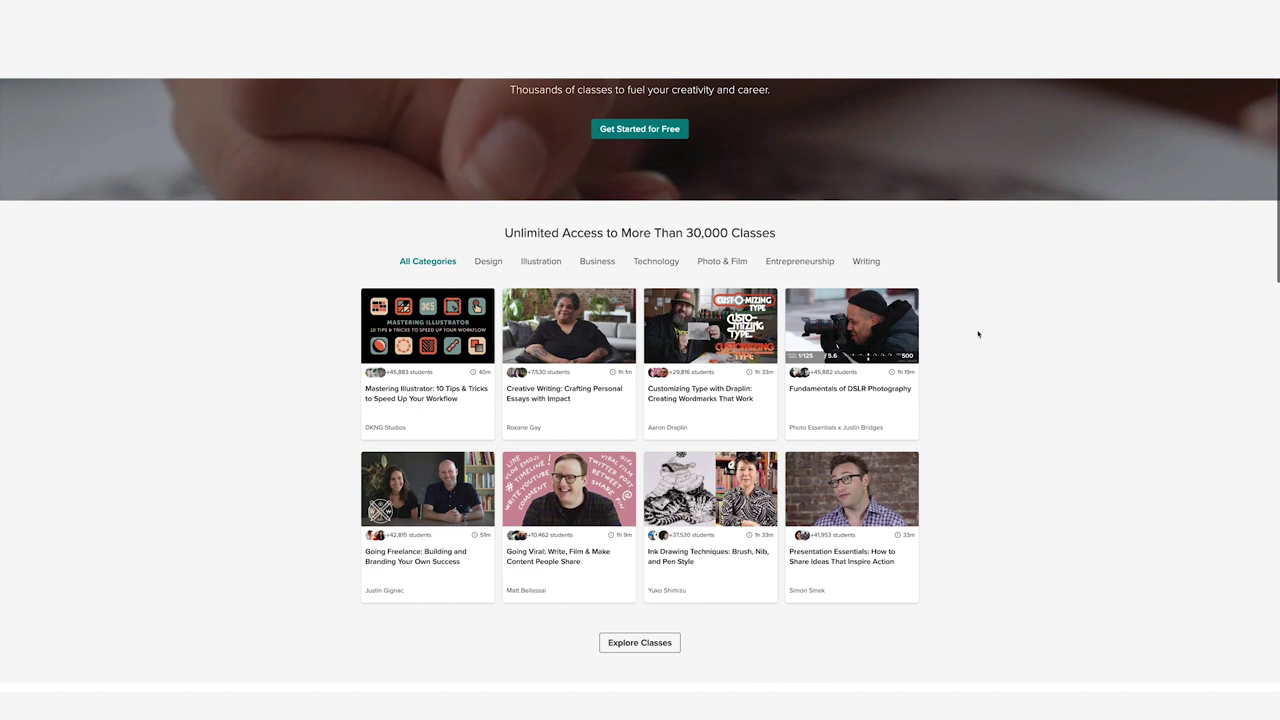
{"action": "scroll", "coordinate": [977, 334], "scroll_direction": "down", "scroll_amount": 2}
{"action": "left_click", "coordinate": [728, 148]}
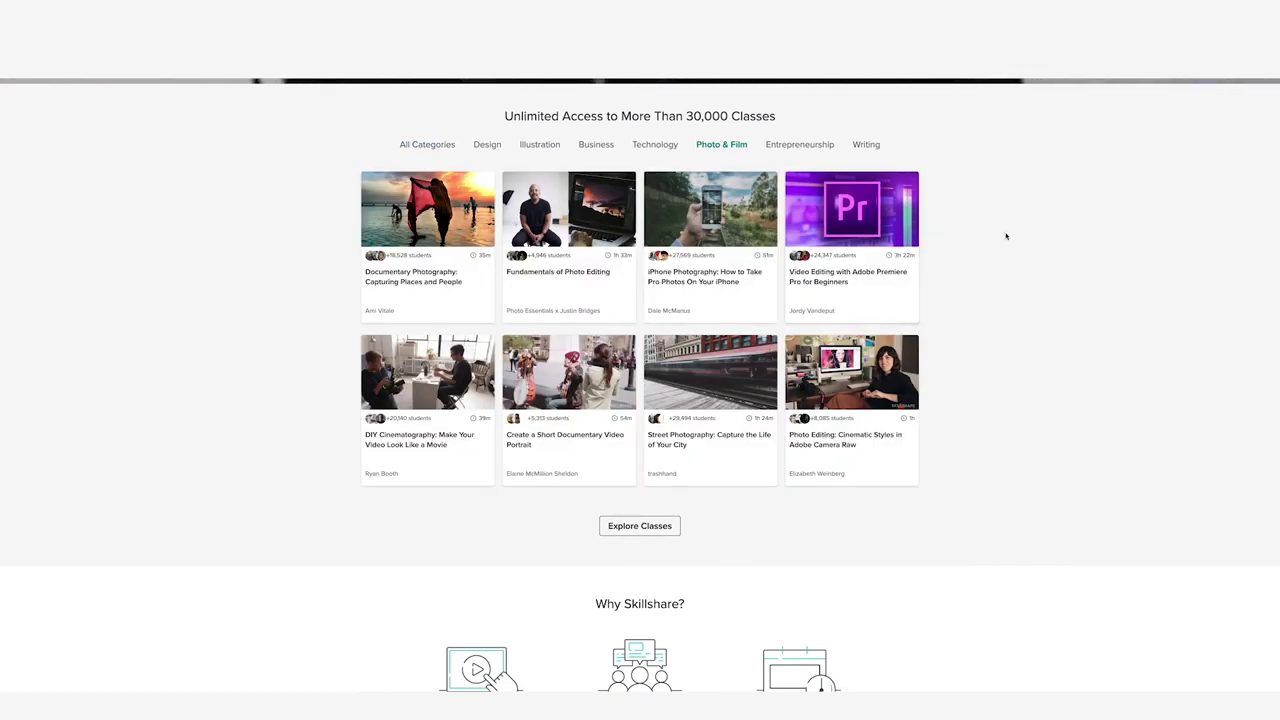
Step: Look through the rest of the Skillshare home page and open the Photography class category
{"action": "scroll", "coordinate": [1006, 236], "scroll_direction": "down", "scroll_amount": 1}
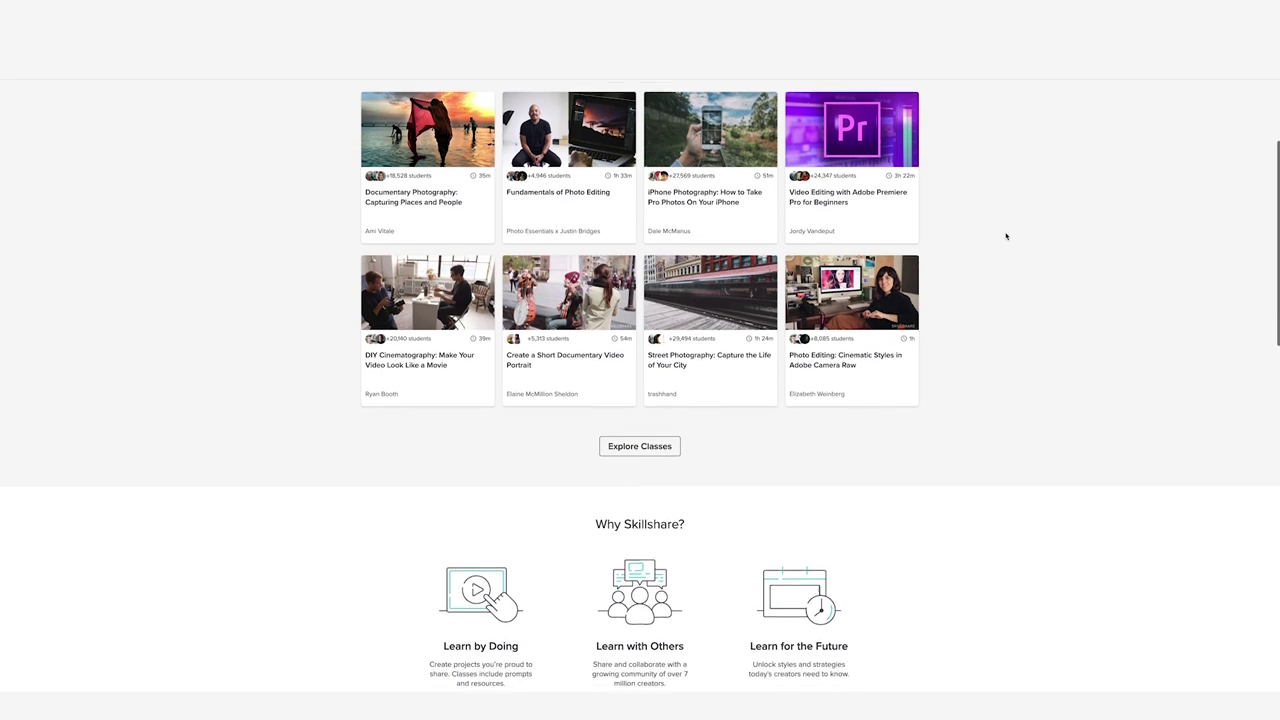
{"action": "scroll", "coordinate": [1006, 236], "scroll_direction": "down", "scroll_amount": 1}
{"action": "scroll", "coordinate": [1006, 236], "scroll_direction": "down", "scroll_amount": 3}
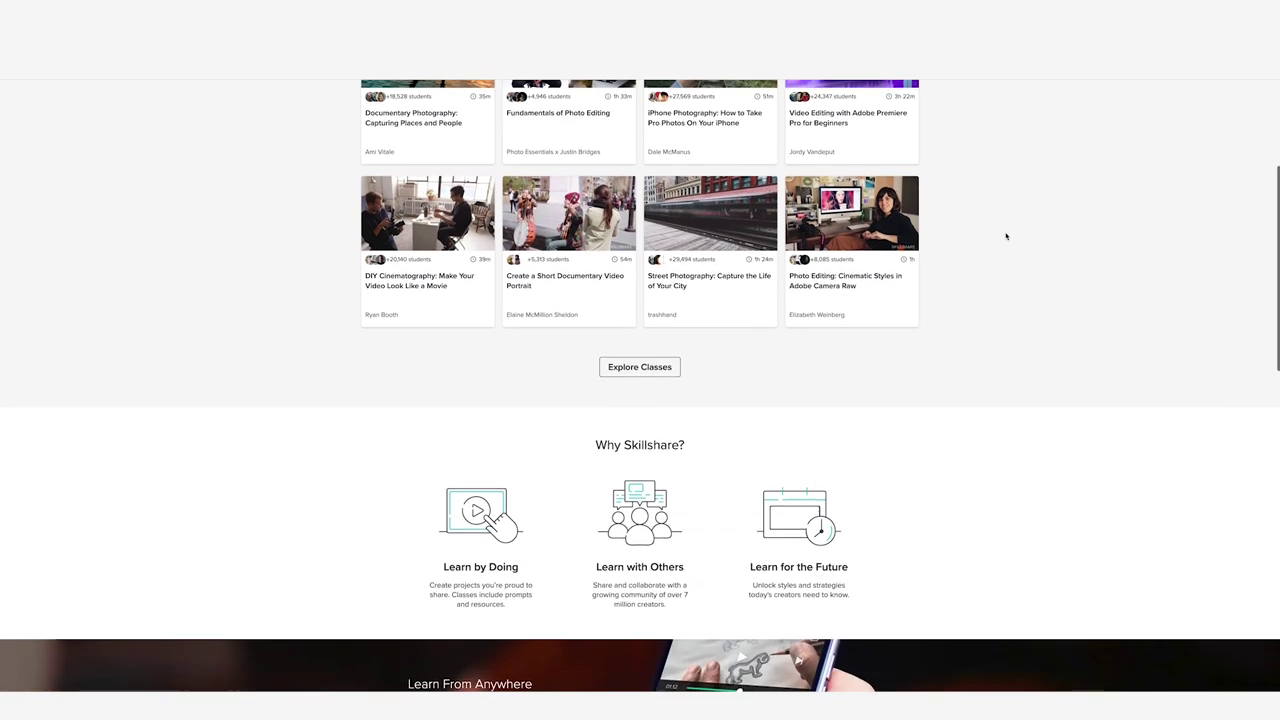
{"action": "scroll", "coordinate": [1006, 236], "scroll_direction": "down", "scroll_amount": 3}
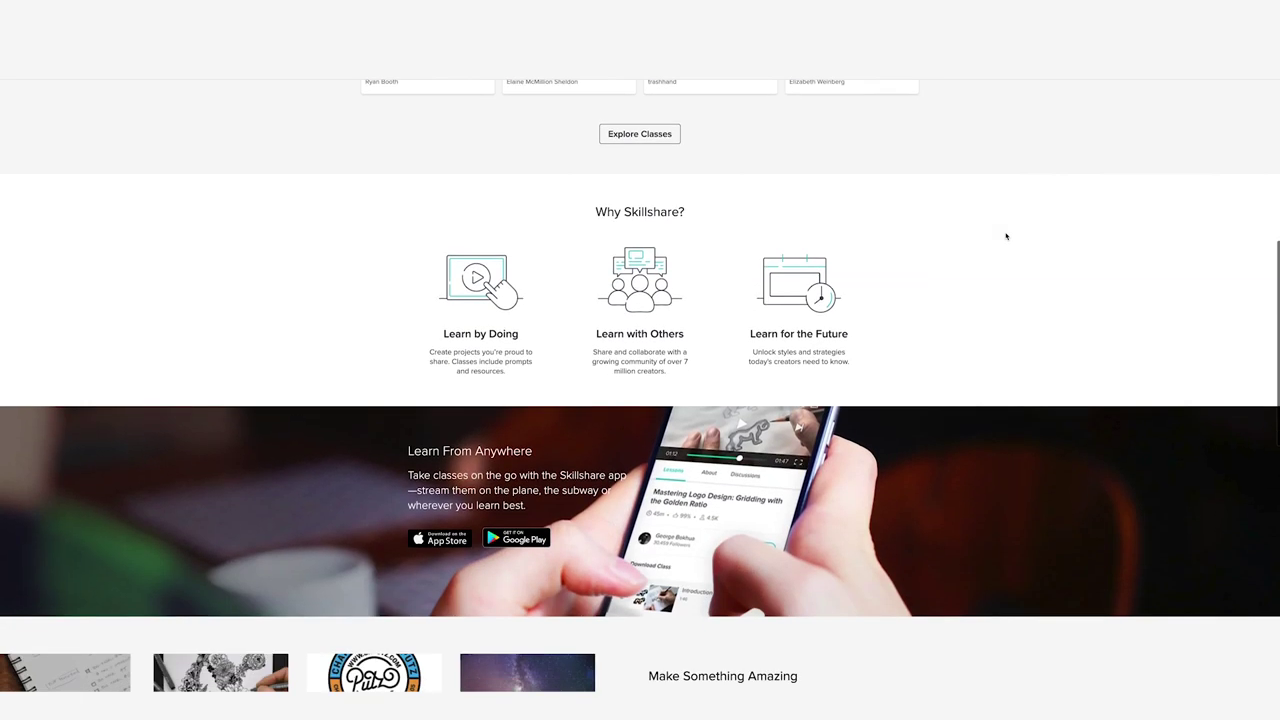
{"action": "scroll", "coordinate": [1006, 236], "scroll_direction": "down", "scroll_amount": 4}
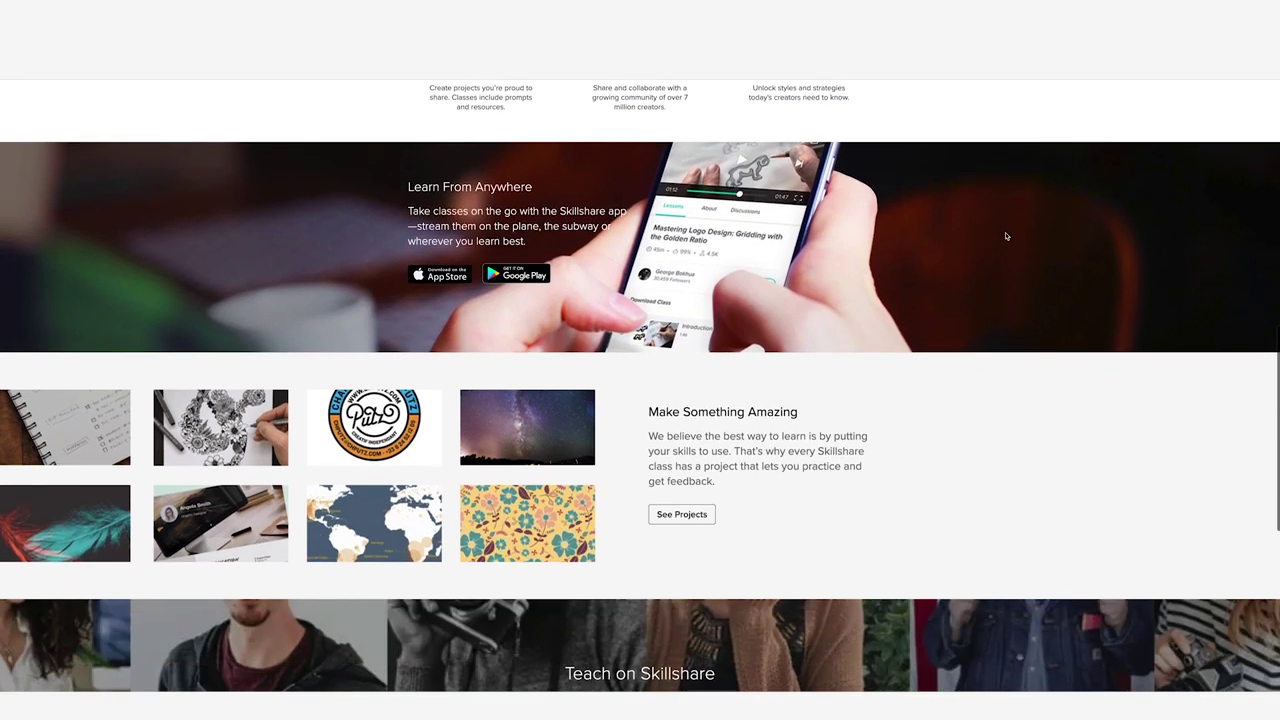
{"action": "scroll", "coordinate": [1006, 236], "scroll_direction": "down", "scroll_amount": 4}
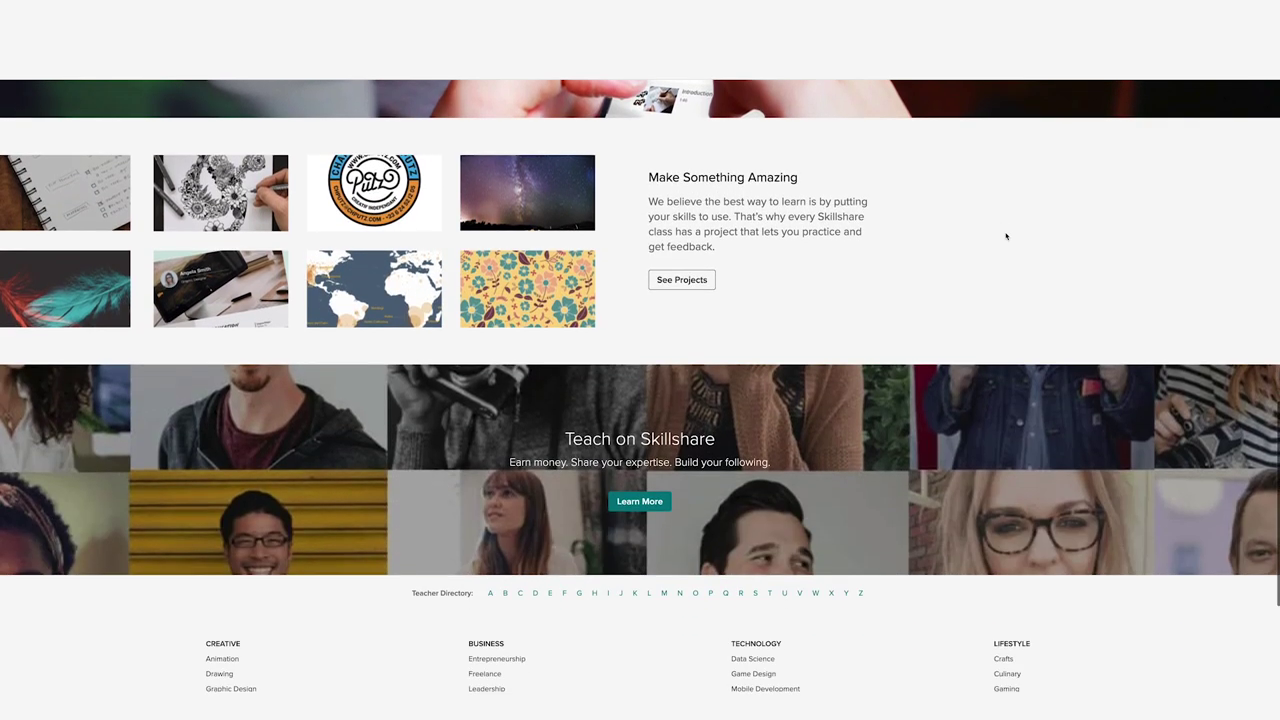
{"action": "scroll", "coordinate": [1006, 236], "scroll_direction": "down", "scroll_amount": 2}
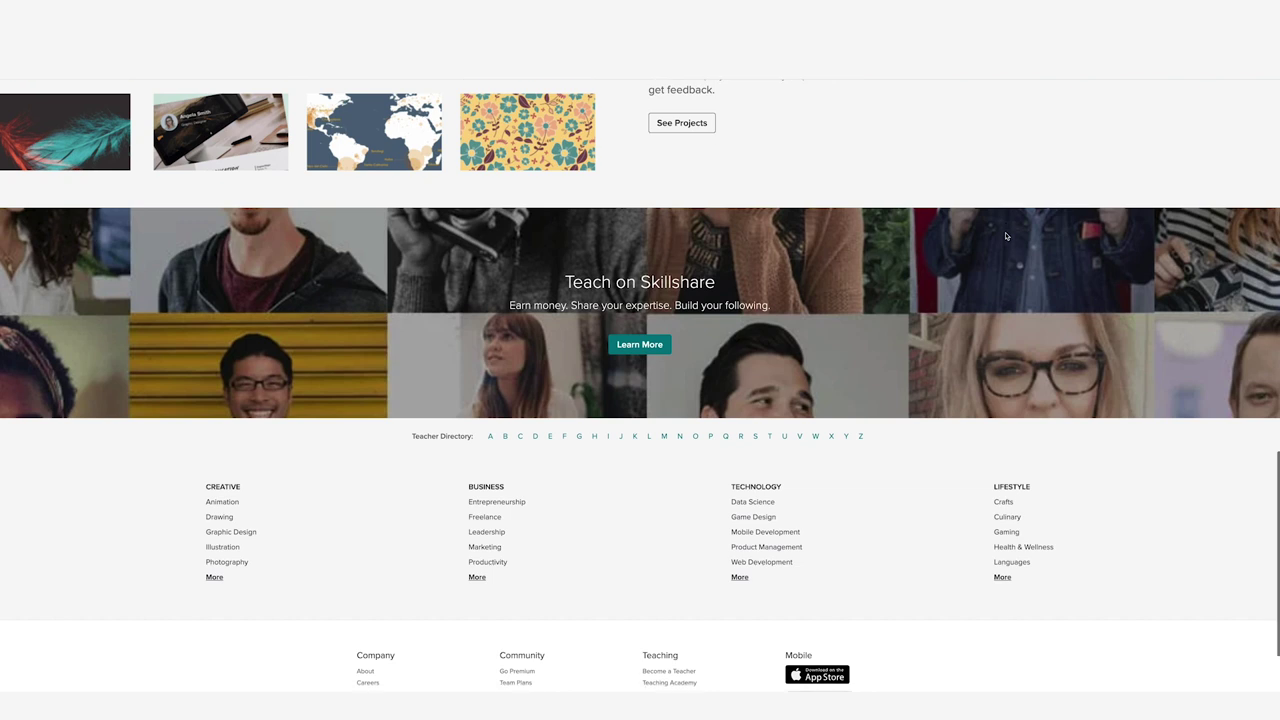
{"action": "left_click", "coordinate": [216, 479]}
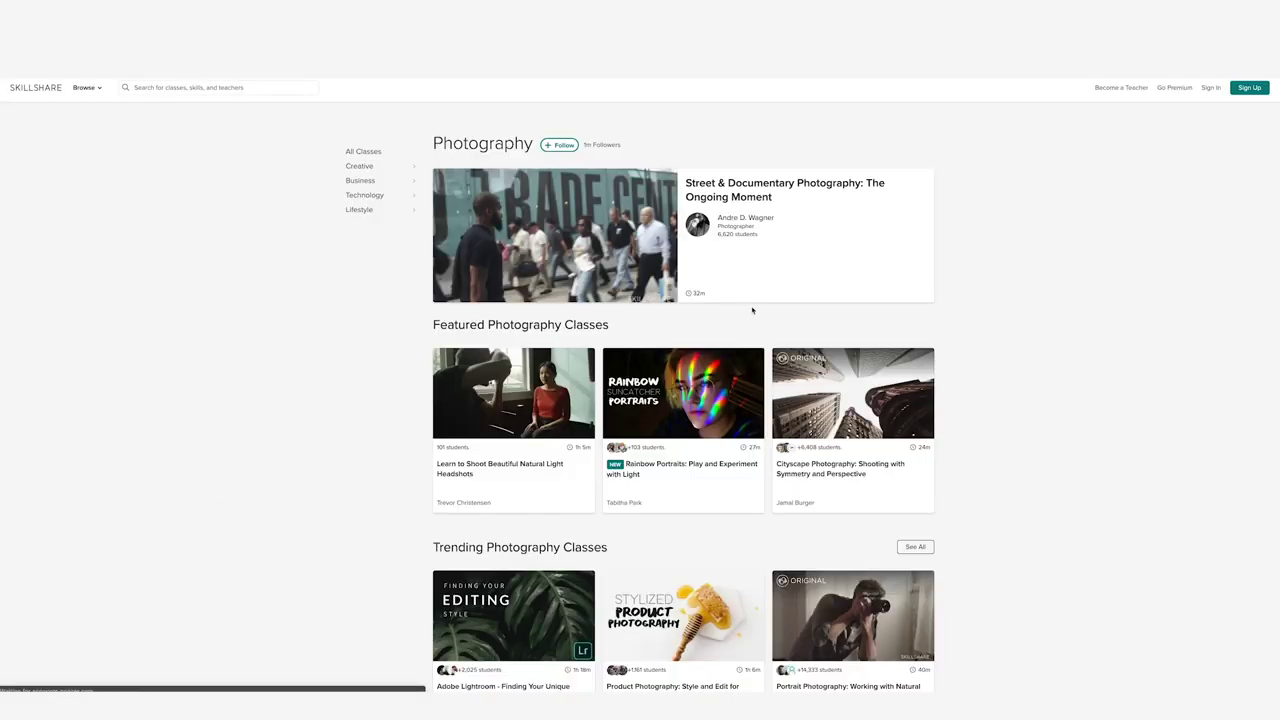
Step: Browse the featured, trending and popular Photography classes and open the Adobe Photoshop skill page
{"action": "scroll", "coordinate": [755, 309], "scroll_direction": "down", "scroll_amount": 1}
{"action": "scroll", "coordinate": [757, 310], "scroll_direction": "down", "scroll_amount": 1}
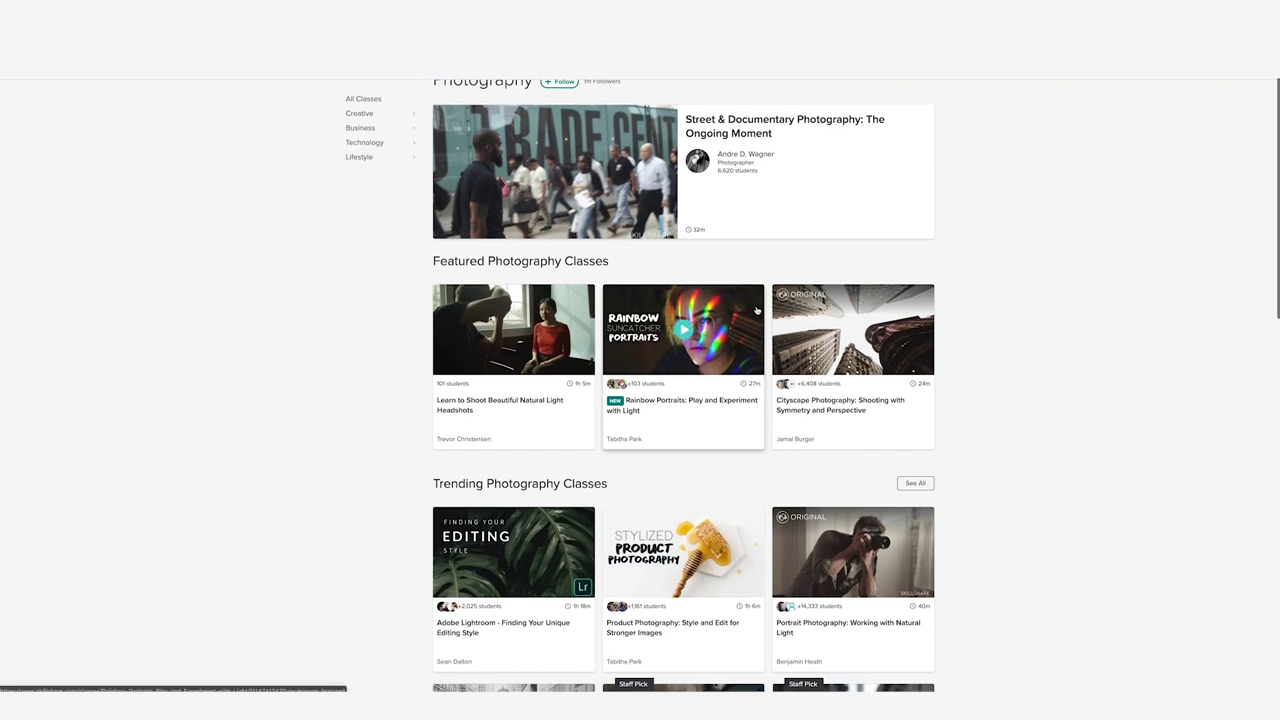
{"action": "scroll", "coordinate": [757, 310], "scroll_direction": "down", "scroll_amount": 2}
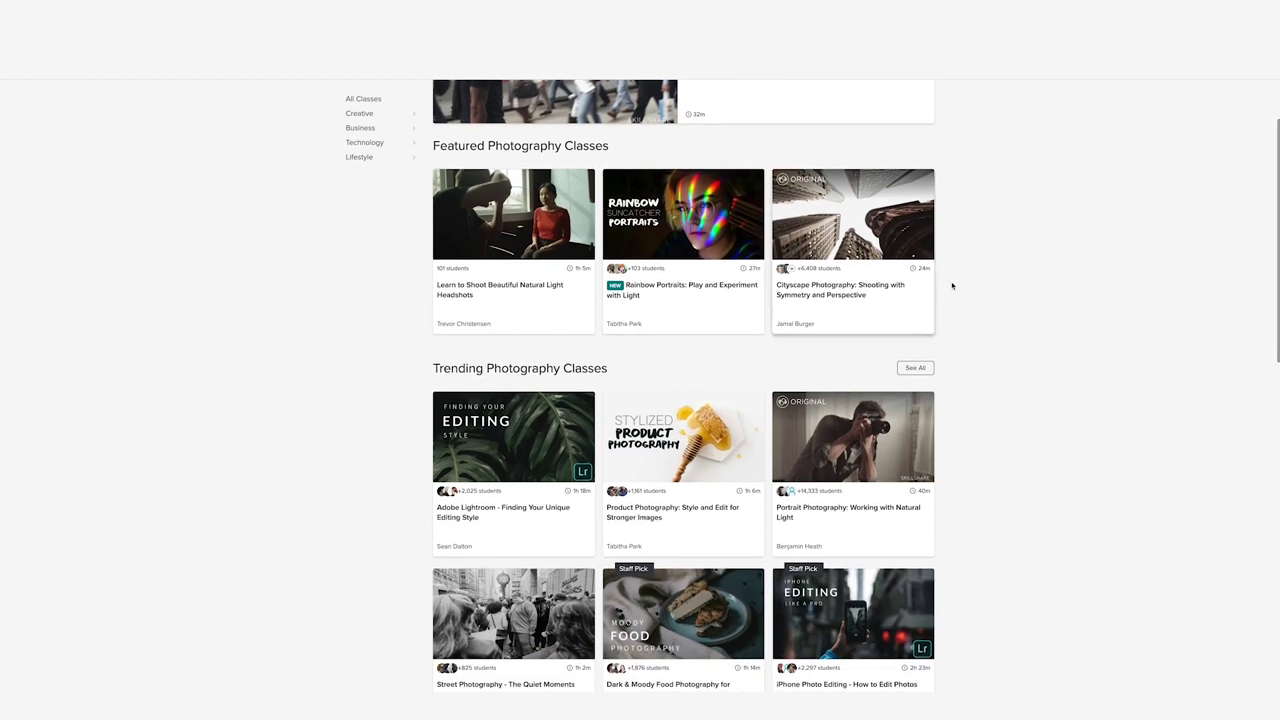
{"action": "scroll", "coordinate": [997, 274], "scroll_direction": "down", "scroll_amount": 2}
{"action": "scroll", "coordinate": [997, 273], "scroll_direction": "down", "scroll_amount": 3}
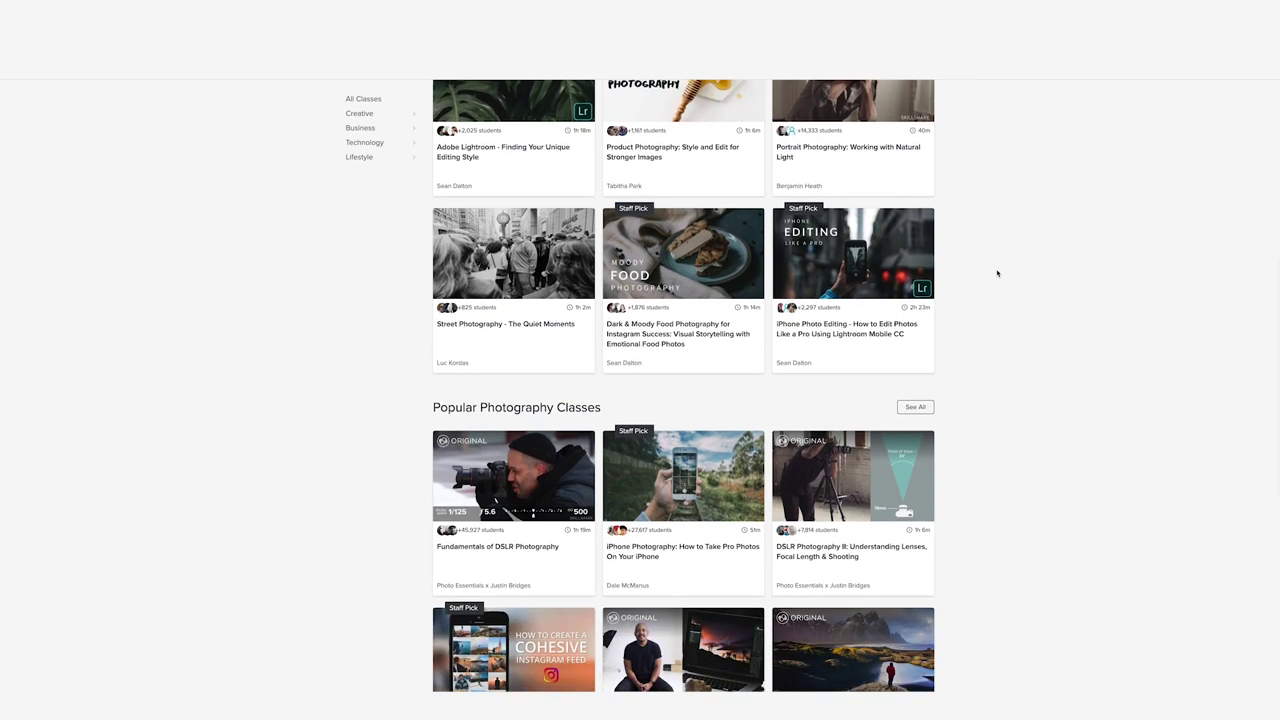
{"action": "scroll", "coordinate": [997, 273], "scroll_direction": "down", "scroll_amount": 2}
{"action": "scroll", "coordinate": [997, 273], "scroll_direction": "down", "scroll_amount": 1}
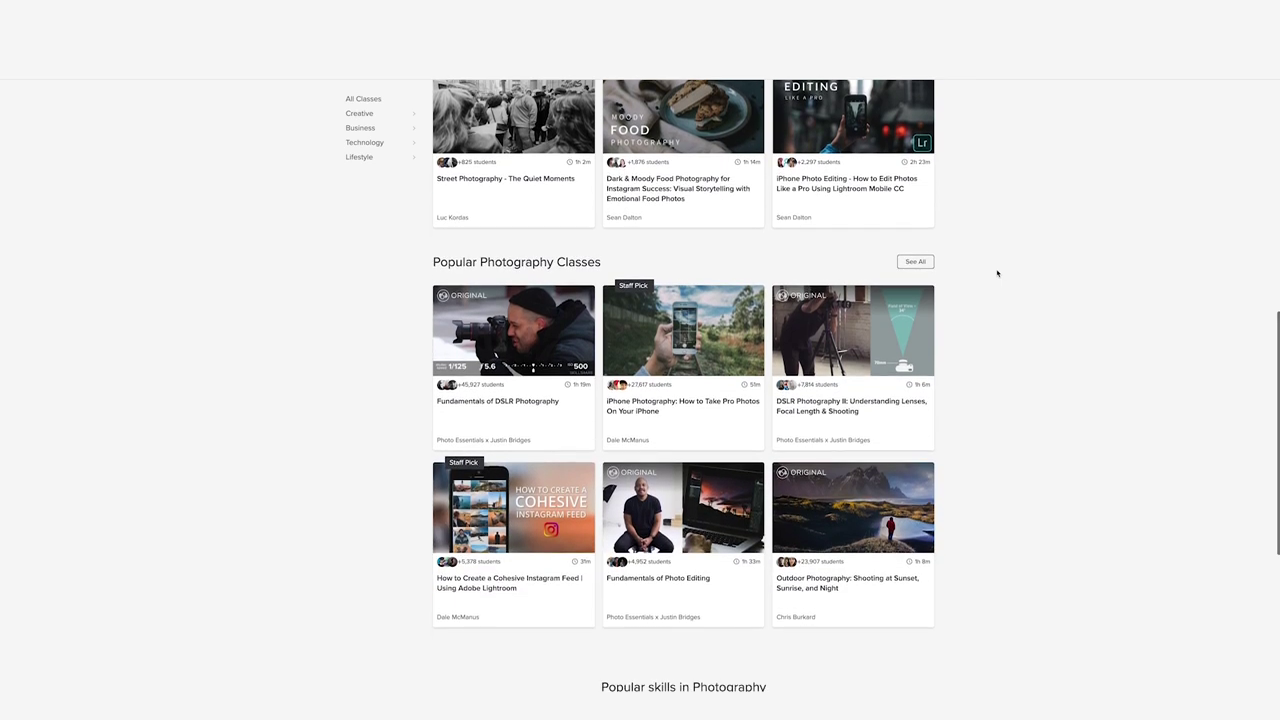
{"action": "scroll", "coordinate": [997, 273], "scroll_direction": "down", "scroll_amount": 3}
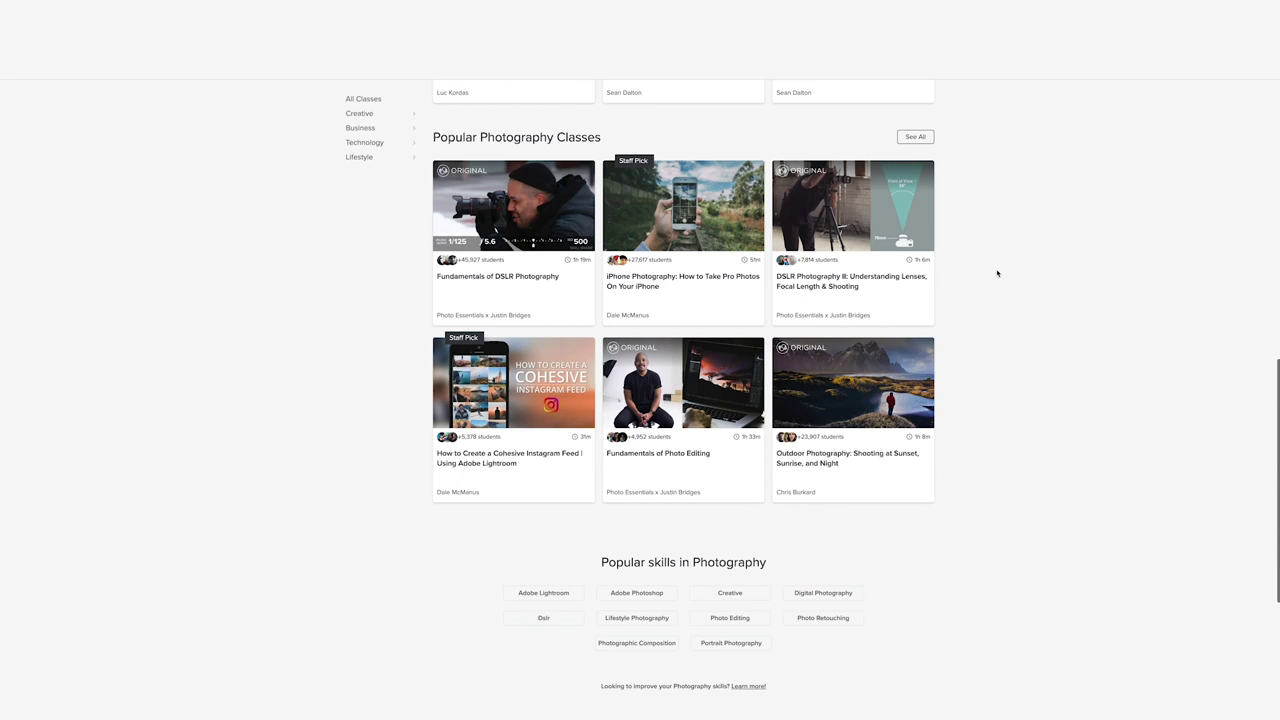
{"action": "scroll", "coordinate": [997, 273], "scroll_direction": "down", "scroll_amount": 3}
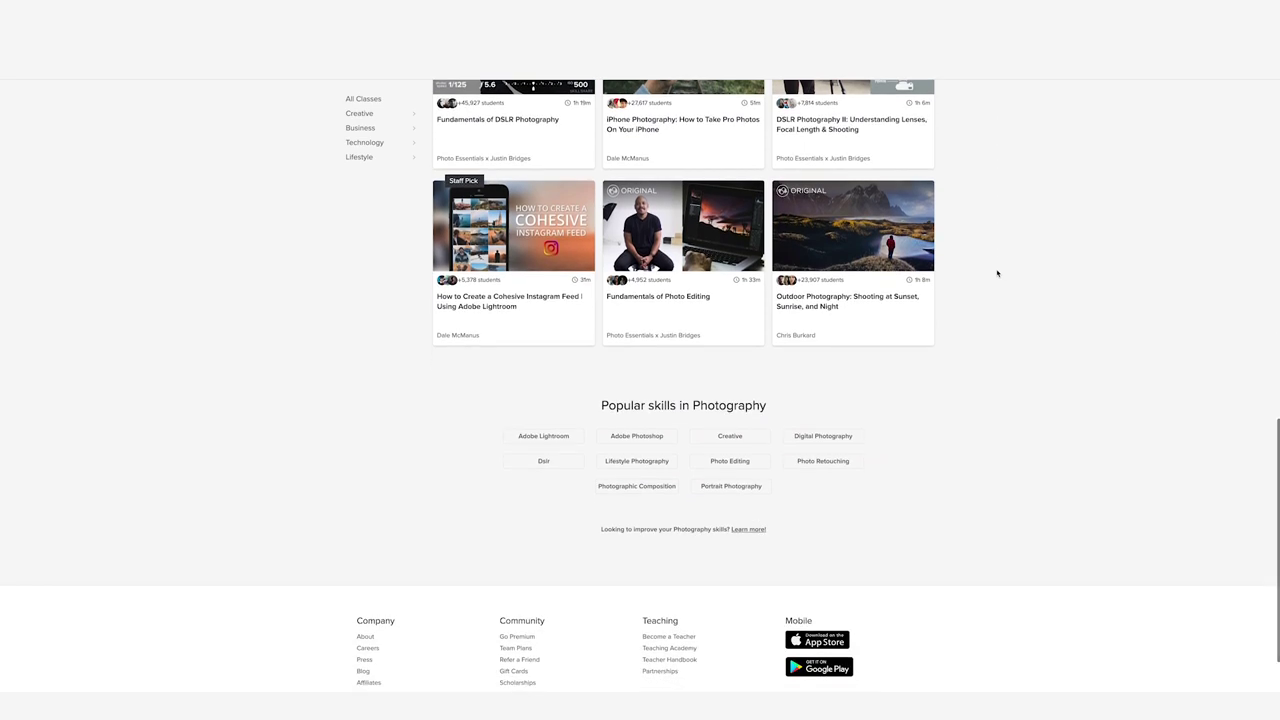
{"action": "scroll", "coordinate": [997, 273], "scroll_direction": "down", "scroll_amount": 2}
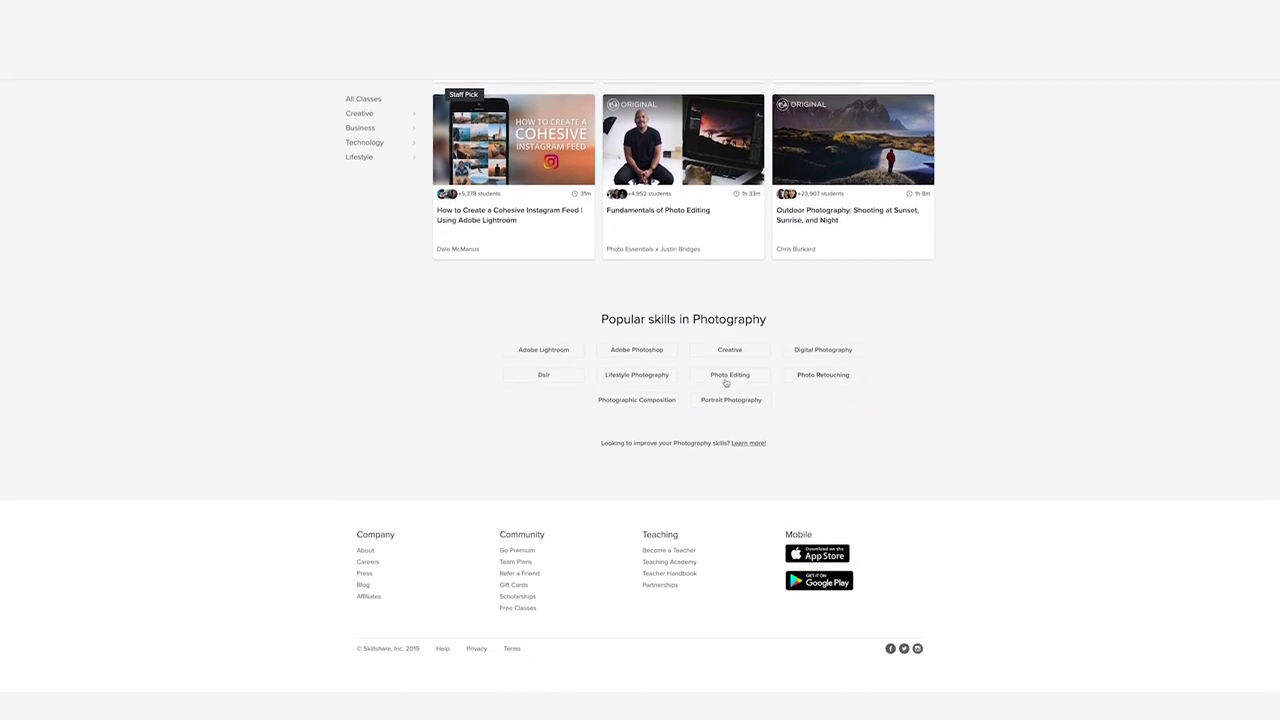
{"action": "left_click", "coordinate": [636, 354]}
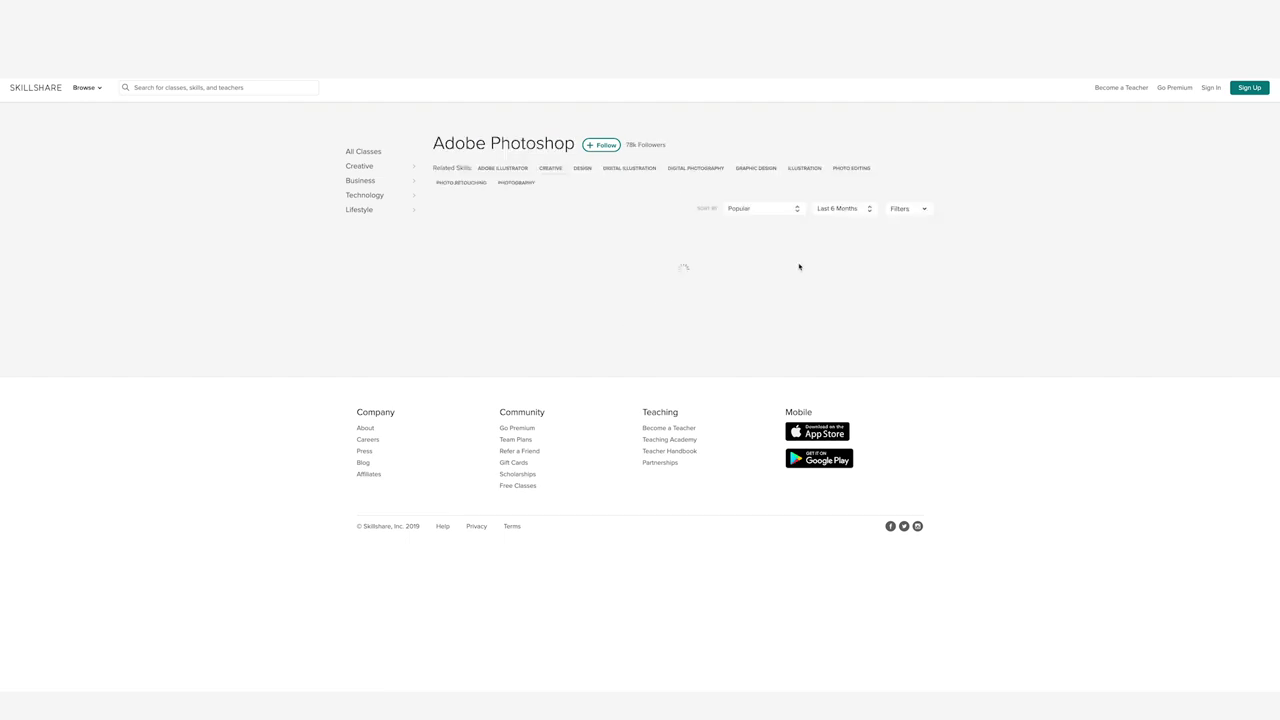
Step: Browse the list of popular Adobe Photoshop classes
{"action": "scroll", "coordinate": [977, 187], "scroll_direction": "down", "scroll_amount": 5}
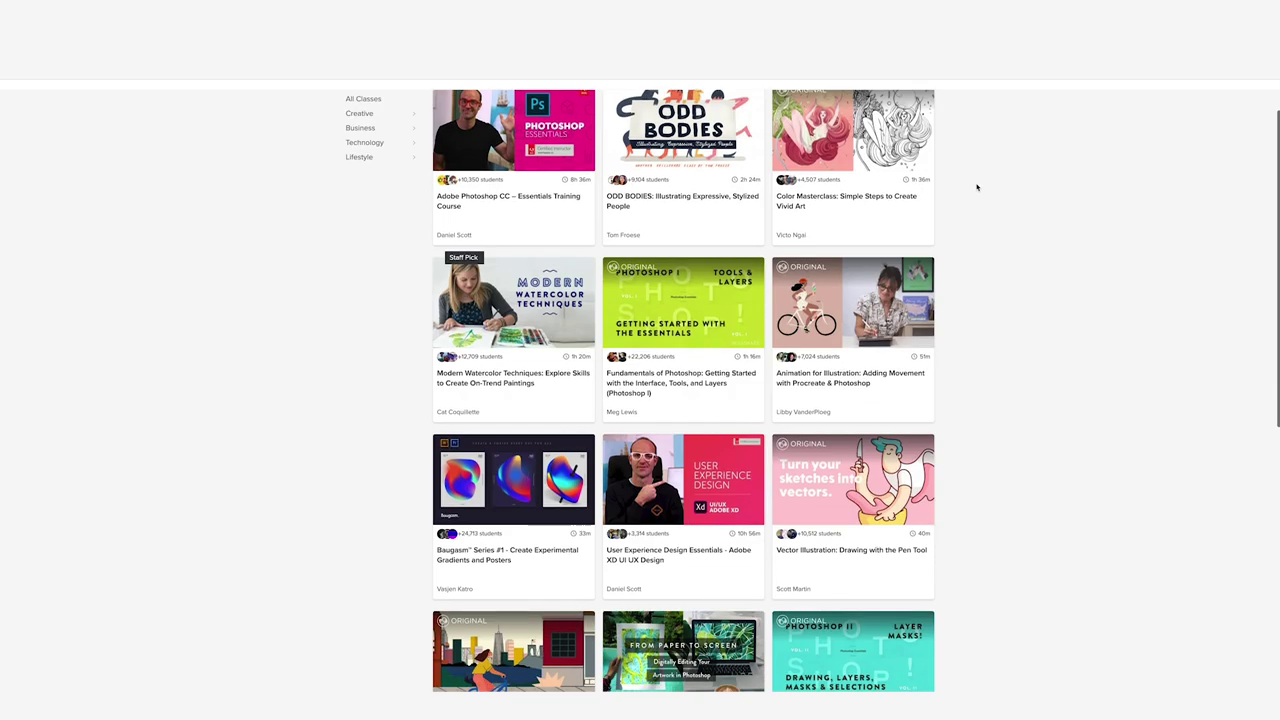
{"action": "scroll", "coordinate": [977, 187], "scroll_direction": "down", "scroll_amount": 2}
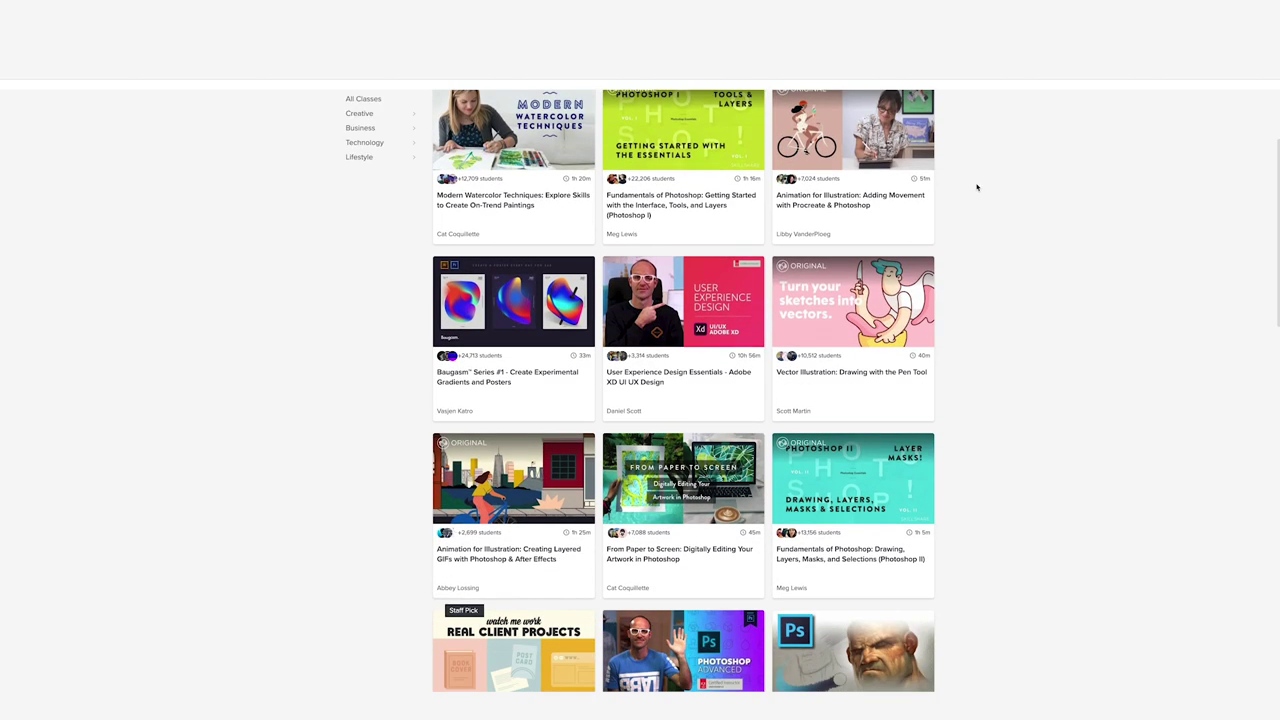
{"action": "scroll", "coordinate": [977, 187], "scroll_direction": "down", "scroll_amount": 5}
{"action": "scroll", "coordinate": [977, 187], "scroll_direction": "down", "scroll_amount": 4}
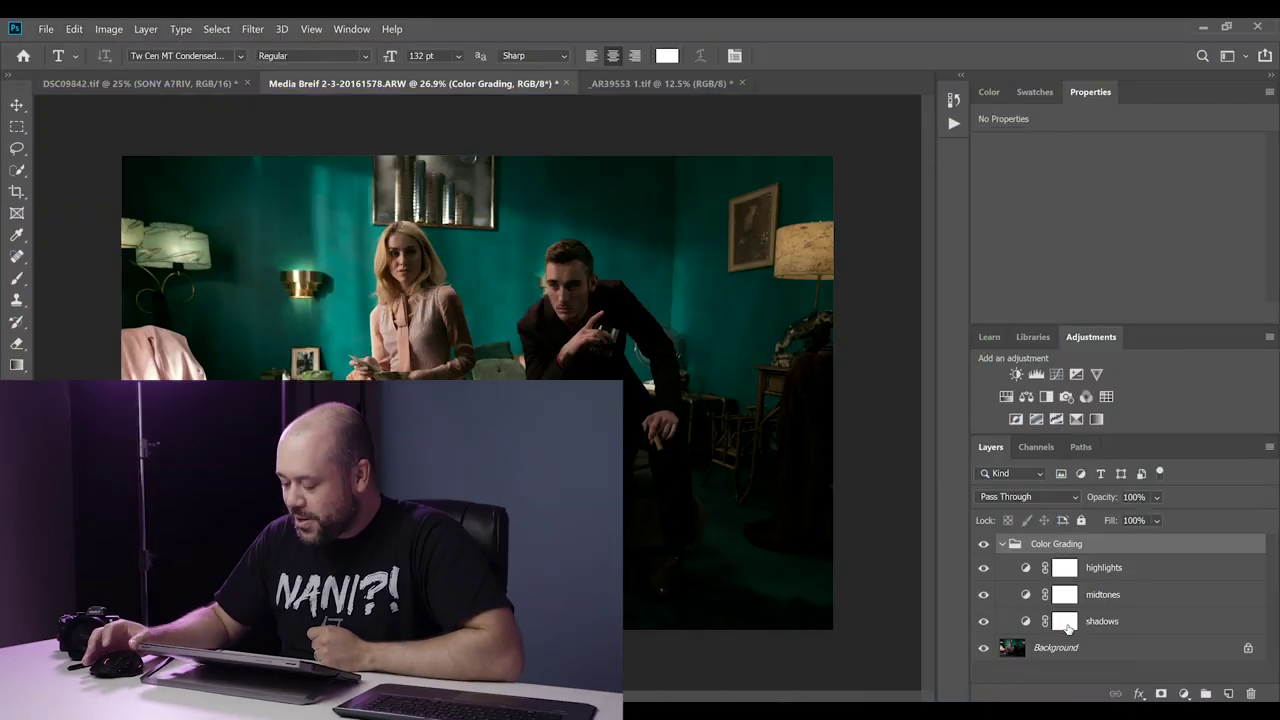
Step: In Photoshop, collapse the Color Grading group, add a white layer mask to it, and ready the Brush tool with black as foreground color
{"action": "left_click", "coordinate": [1003, 545]}
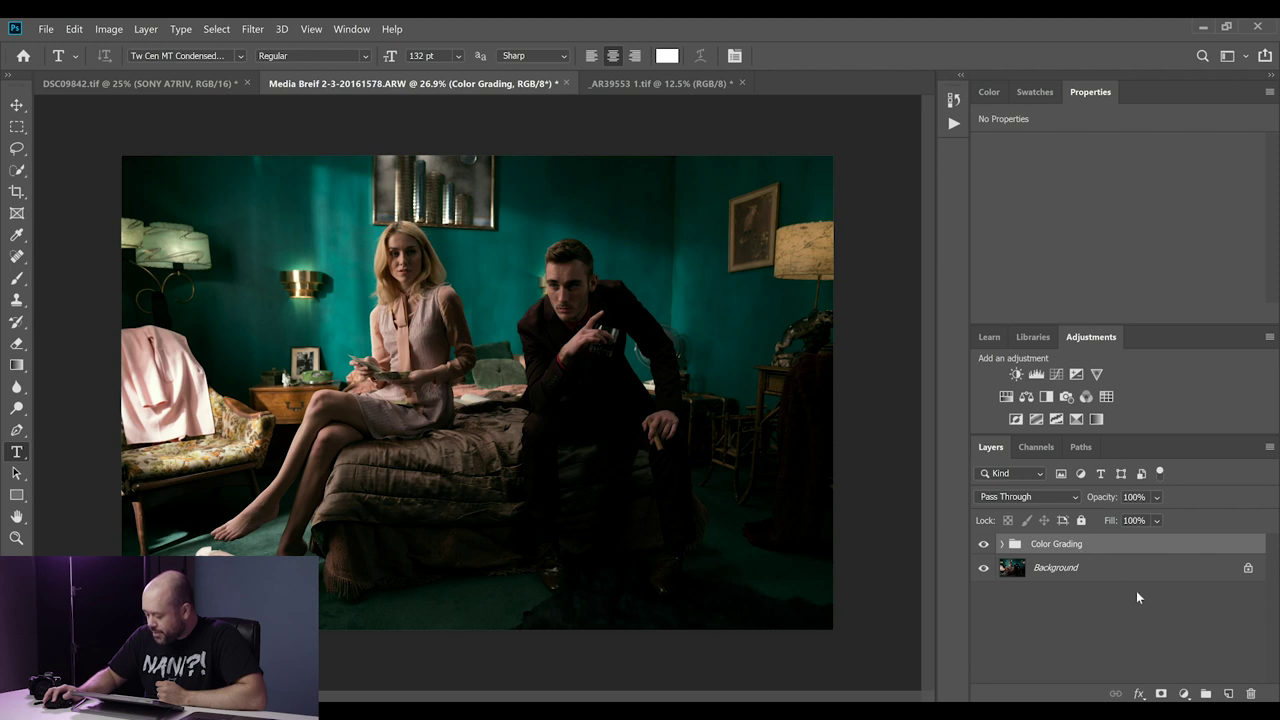
{"action": "left_click", "coordinate": [1162, 694]}
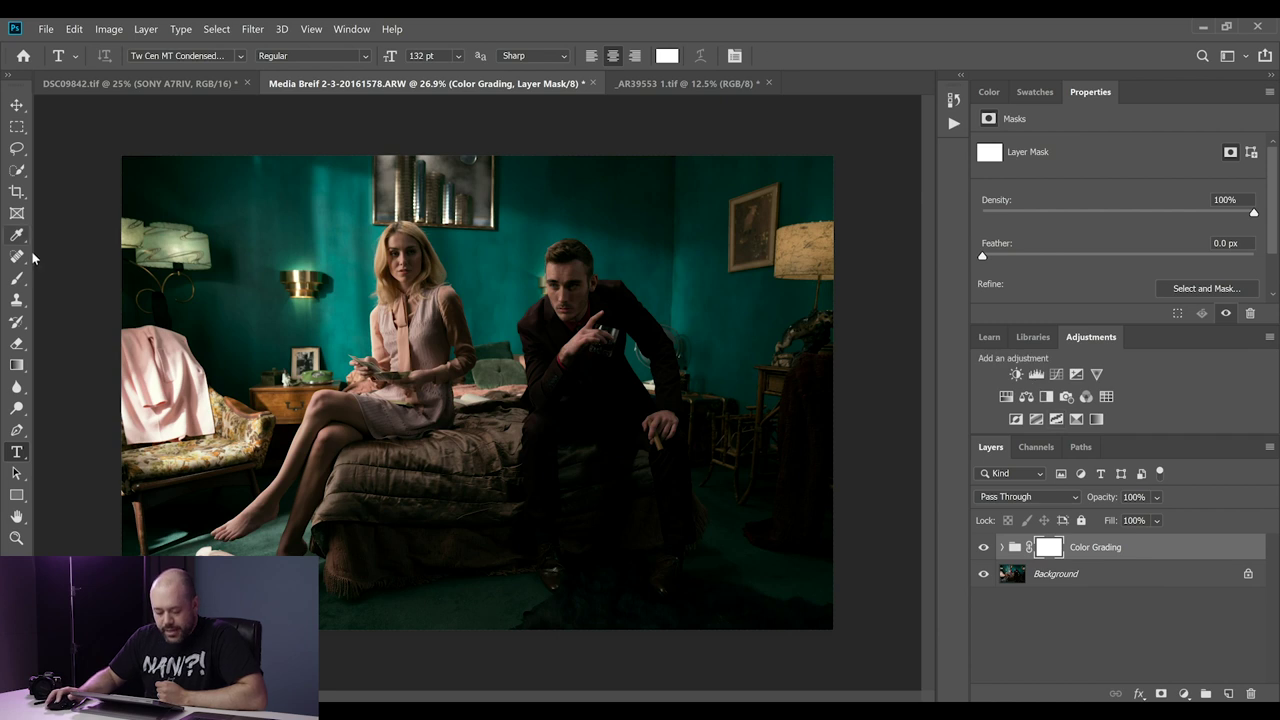
{"action": "left_click", "coordinate": [14, 280]}
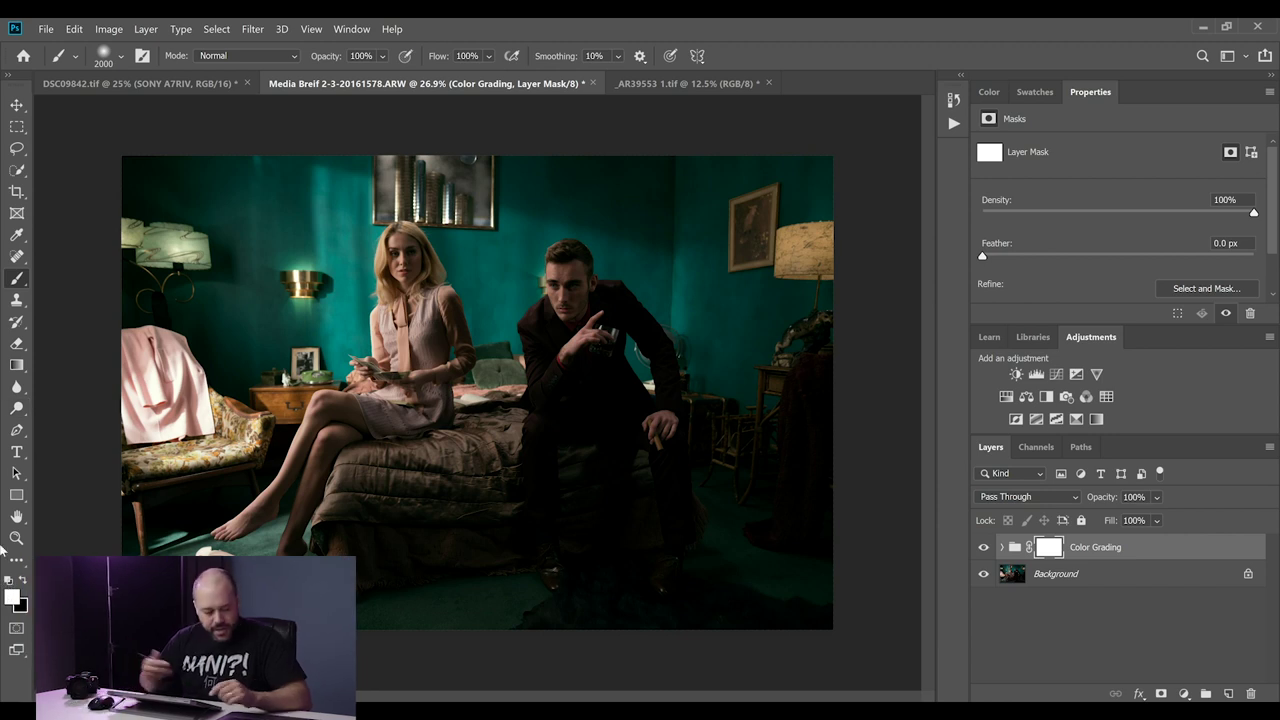
{"action": "key", "text": "Tab"}
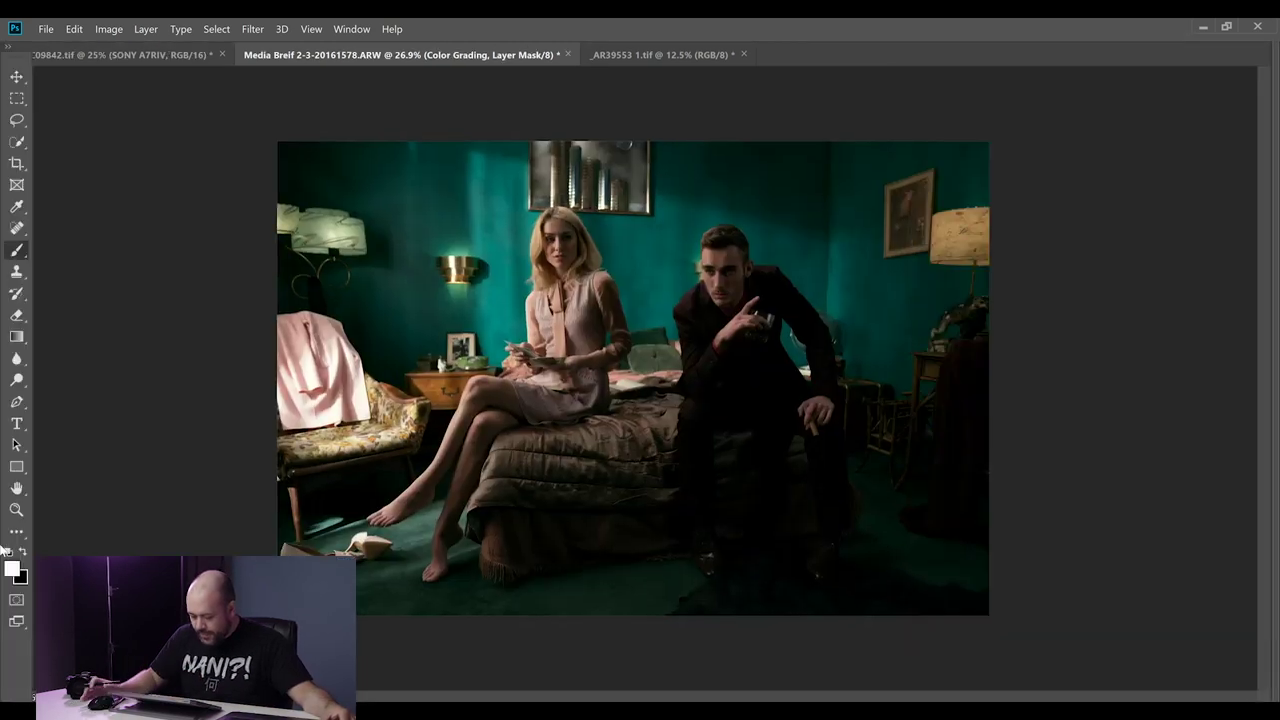
{"action": "key", "text": "Tab"}
{"action": "left_click", "coordinate": [22, 582]}
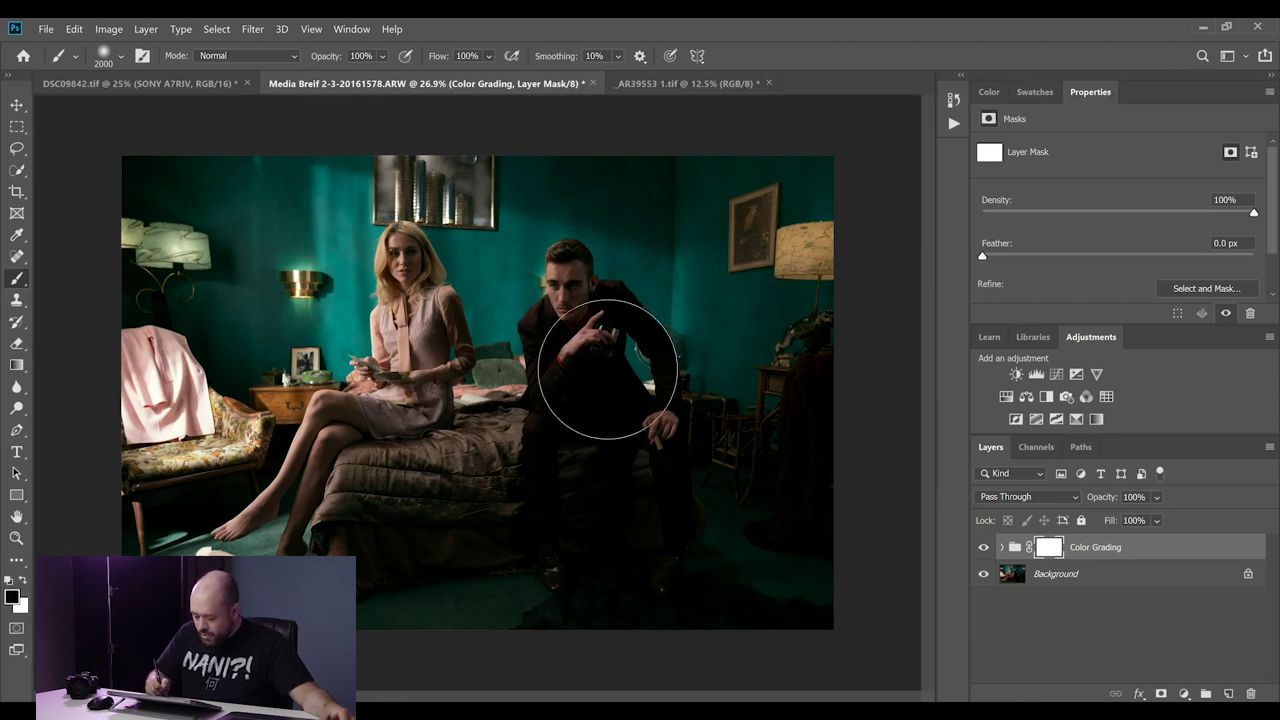
Step: Reduce the brush size to 900 and try masking the grading over the man's face and body
{"action": "key", "text": "bracketleft"}
{"action": "key", "text": "bracketleft"}
{"action": "key", "text": "bracketleft"}
{"action": "key", "text": "bracketleft"}
{"action": "key", "text": "bracketleft"}
{"action": "key", "text": "bracketleft"}
{"action": "key", "text": "bracketleft"}
{"action": "key", "text": "bracketleft"}
{"action": "key", "text": "bracketleft"}
{"action": "key", "text": "bracketleft"}
{"action": "key", "text": "bracketleft"}
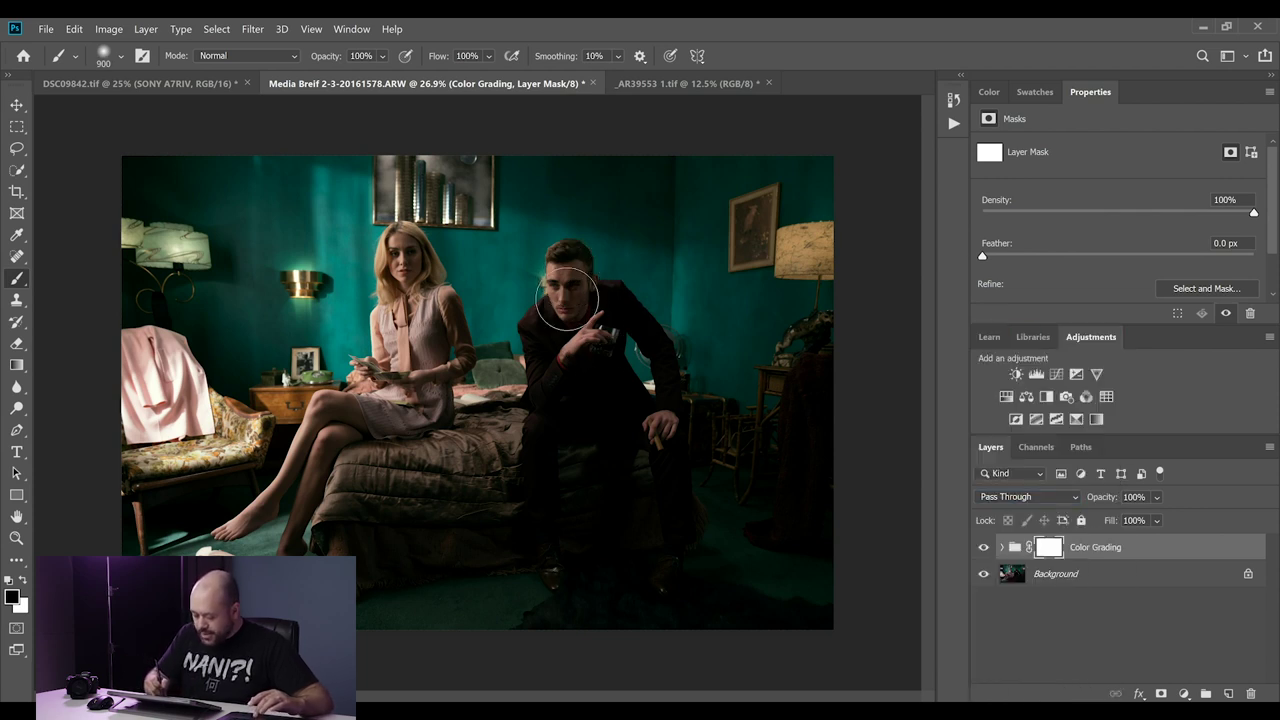
{"action": "mouse_move", "coordinate": [572, 292]}
{"action": "left_mouse_down"}
{"action": "mouse_move", "coordinate": [563, 380]}
{"action": "mouse_move", "coordinate": [611, 380]}
{"action": "mouse_move", "coordinate": [640, 402]}
{"action": "left_mouse_up"}
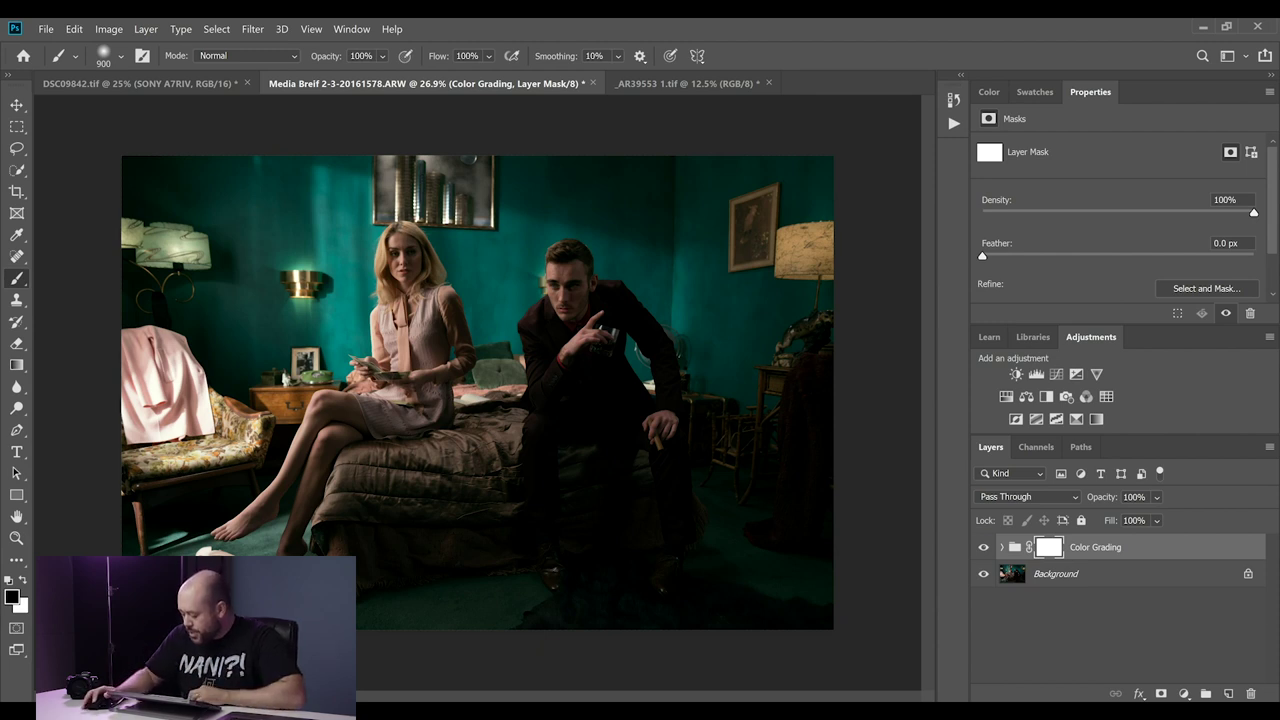
Step: Undo the layer mask added to the Color Grading group and expand the group to show its layers
{"action": "left_click", "coordinate": [1002, 549]}
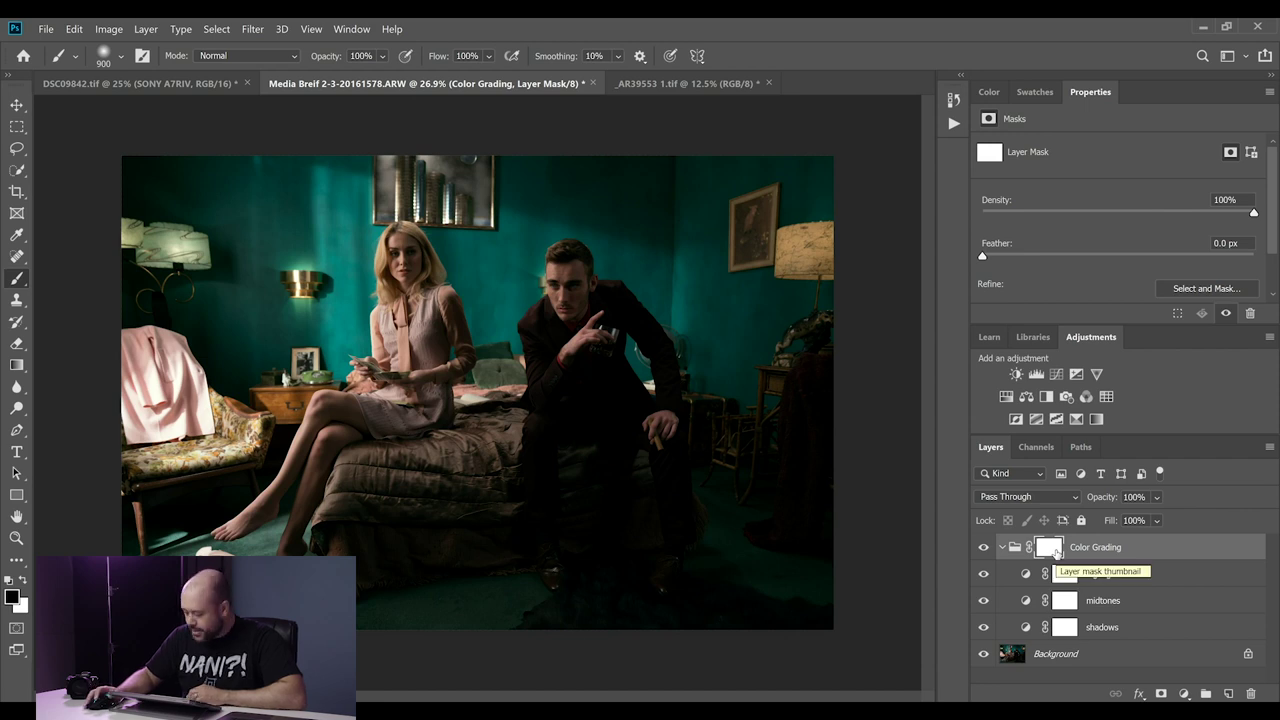
{"action": "key", "text": "ctrl+z"}
{"action": "left_click", "coordinate": [1002, 548]}
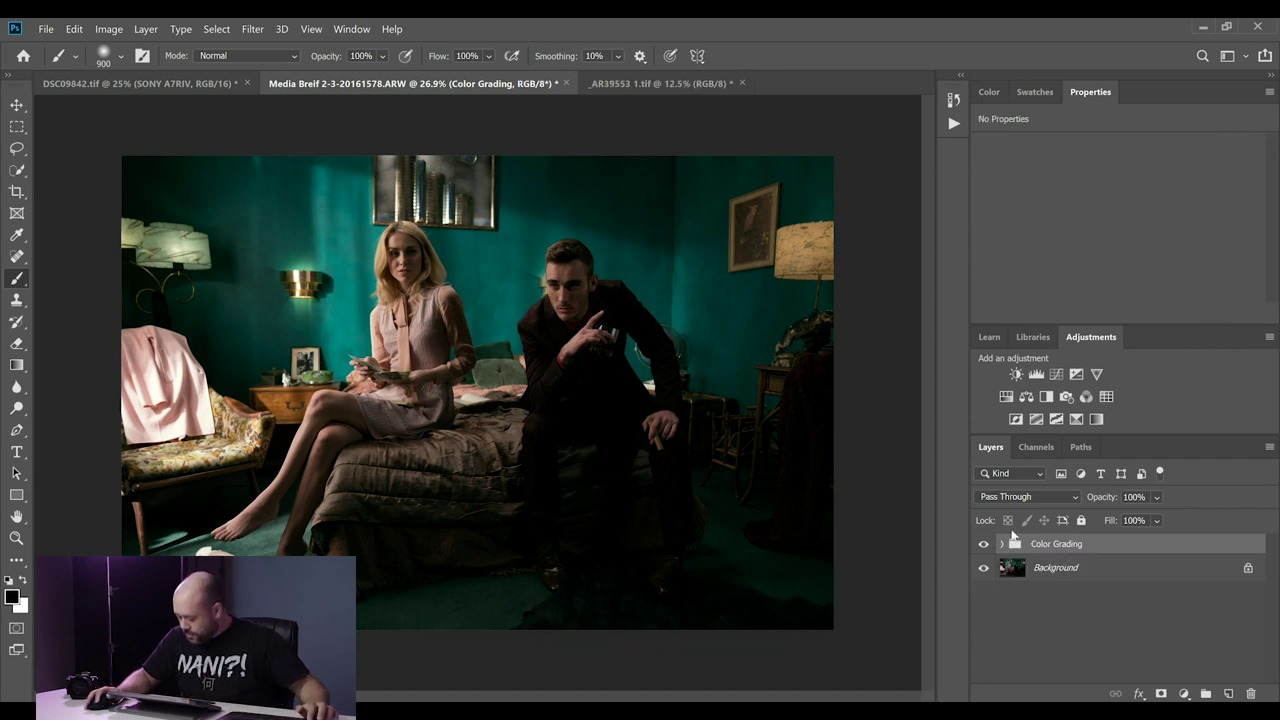
{"action": "left_click", "coordinate": [1005, 544]}
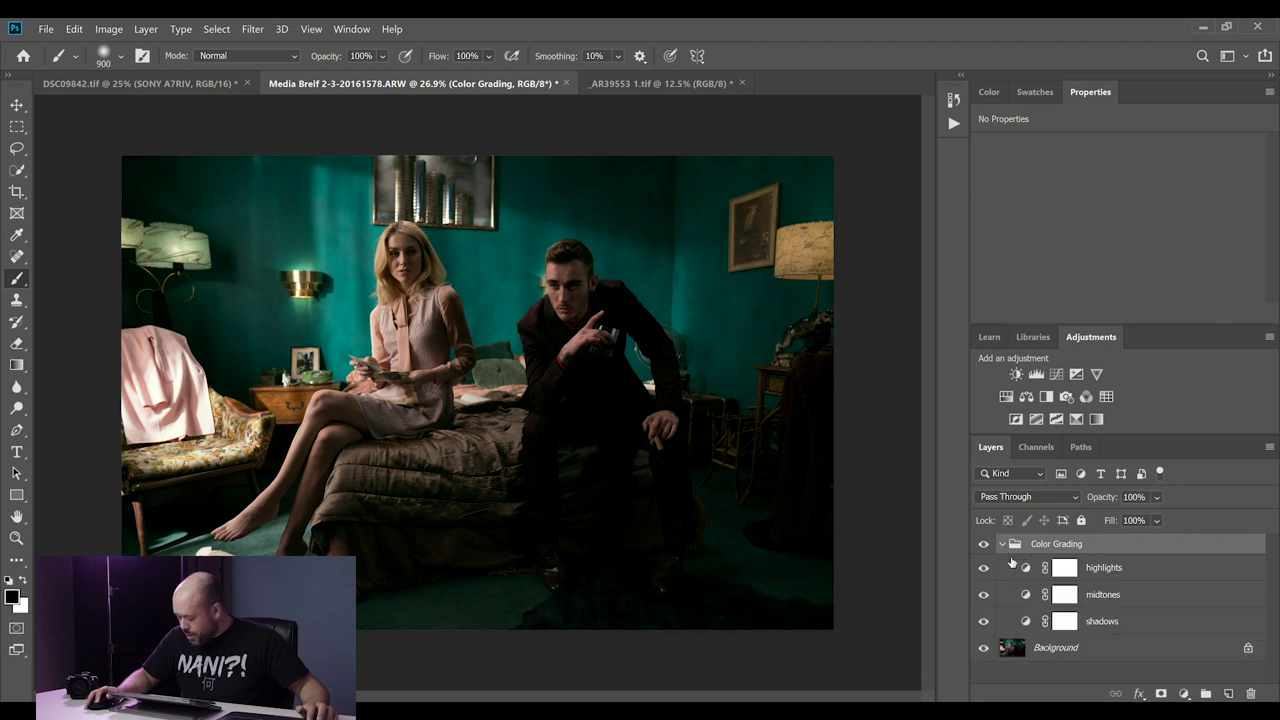
Step: Collapse and hide the Color Grading group, and add a new Color Balance adjustment layer above it
{"action": "left_click", "coordinate": [1004, 544]}
{"action": "left_click", "coordinate": [983, 544]}
{"action": "left_click", "coordinate": [1026, 397]}
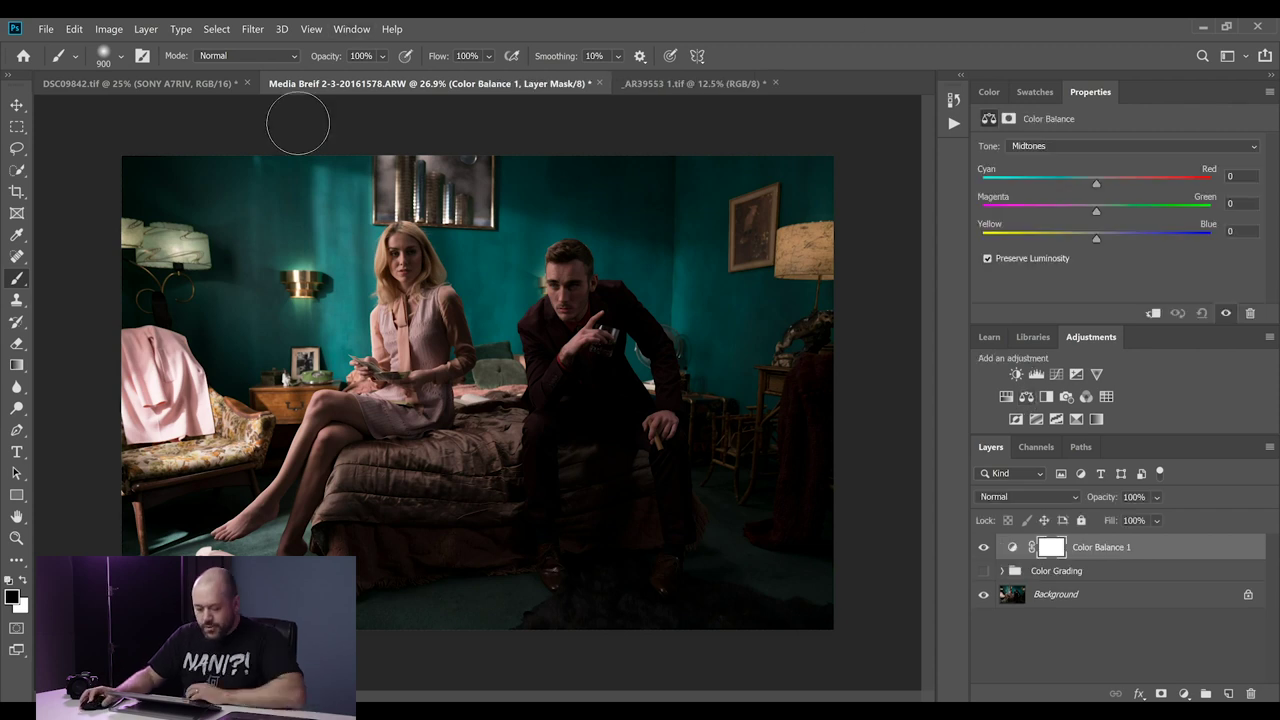
Step: Use Apply Image on the new Color Balance layer's mask with the Merged layer, RGB channel, Multiply blending and 100% opacity
{"action": "left_click", "coordinate": [106, 29]}
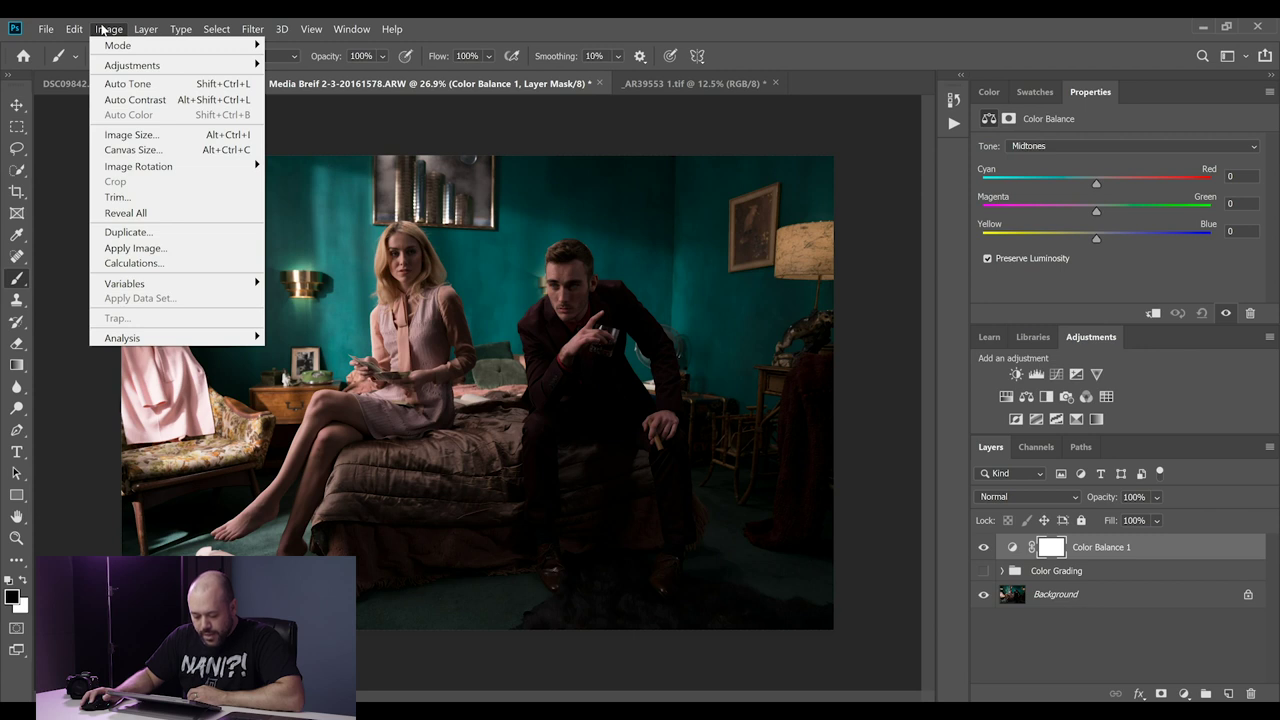
{"action": "left_click", "coordinate": [131, 249]}
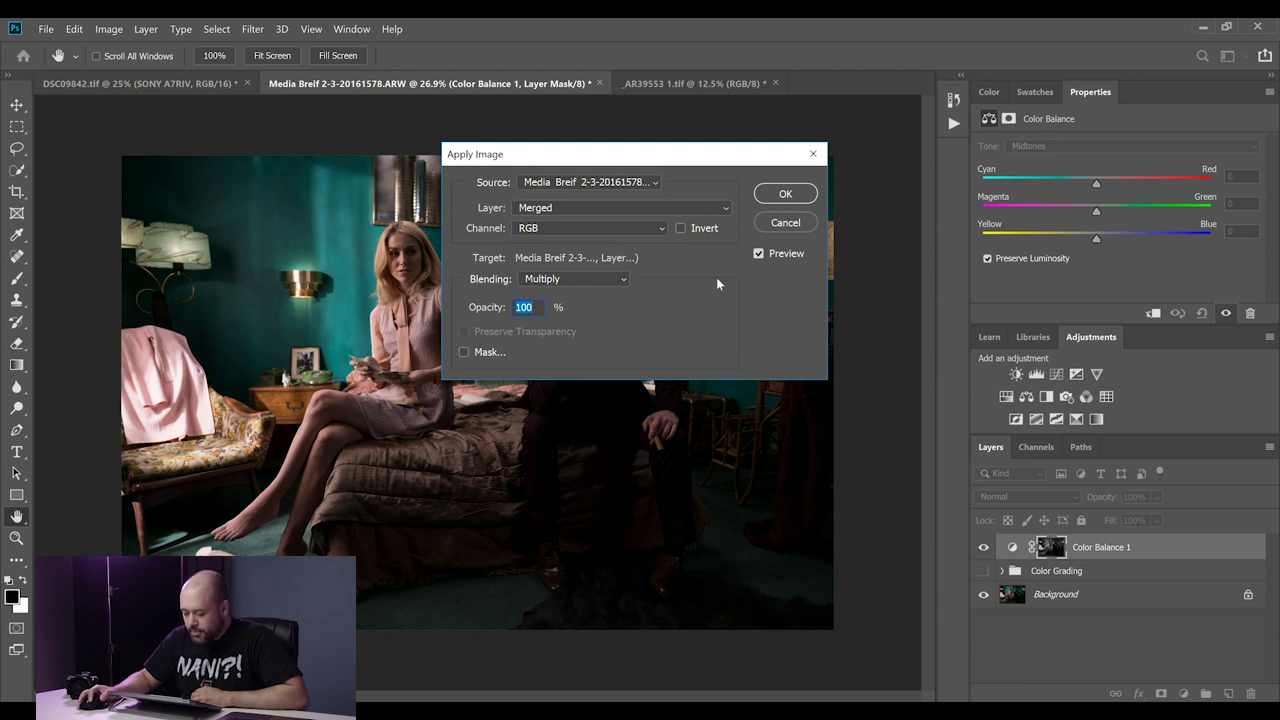
{"action": "left_click", "coordinate": [786, 195]}
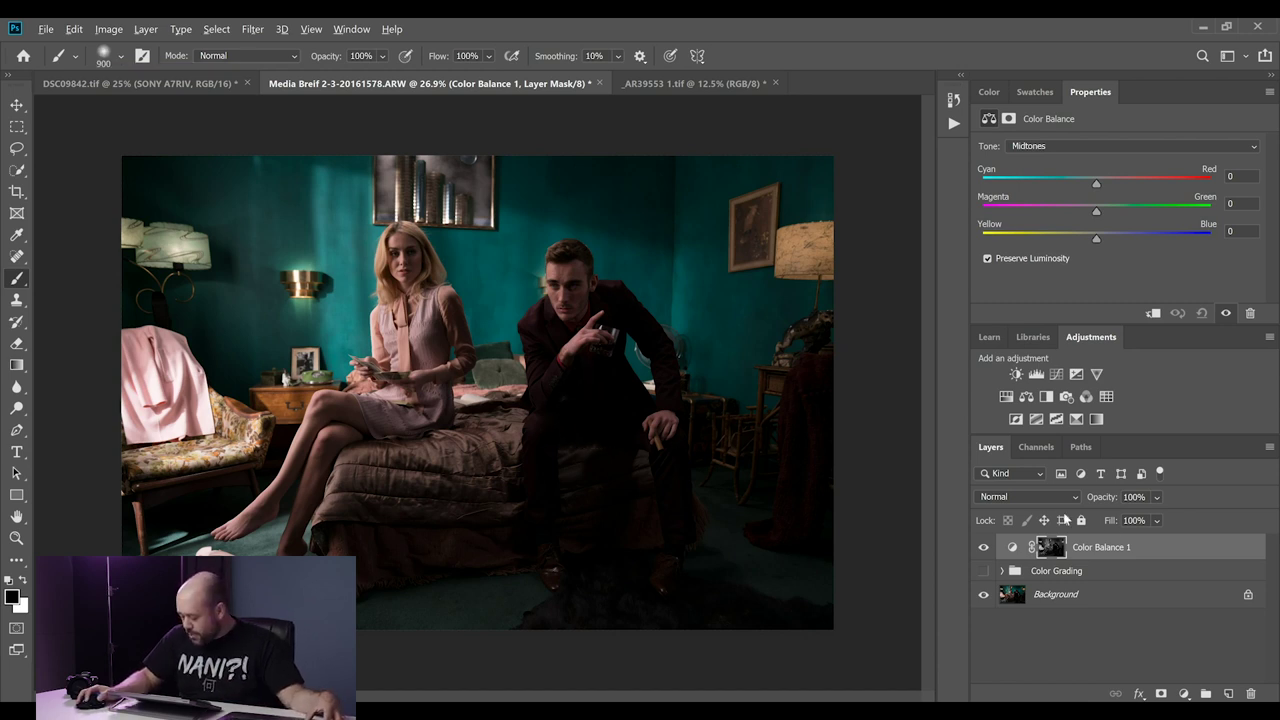
Step: Examine the Color Balance layer's mask on its own with the brush size reduced to 50, and return to the normal photo view
{"action": "left_click", "coordinate": [1040, 551], "text": "alt"}
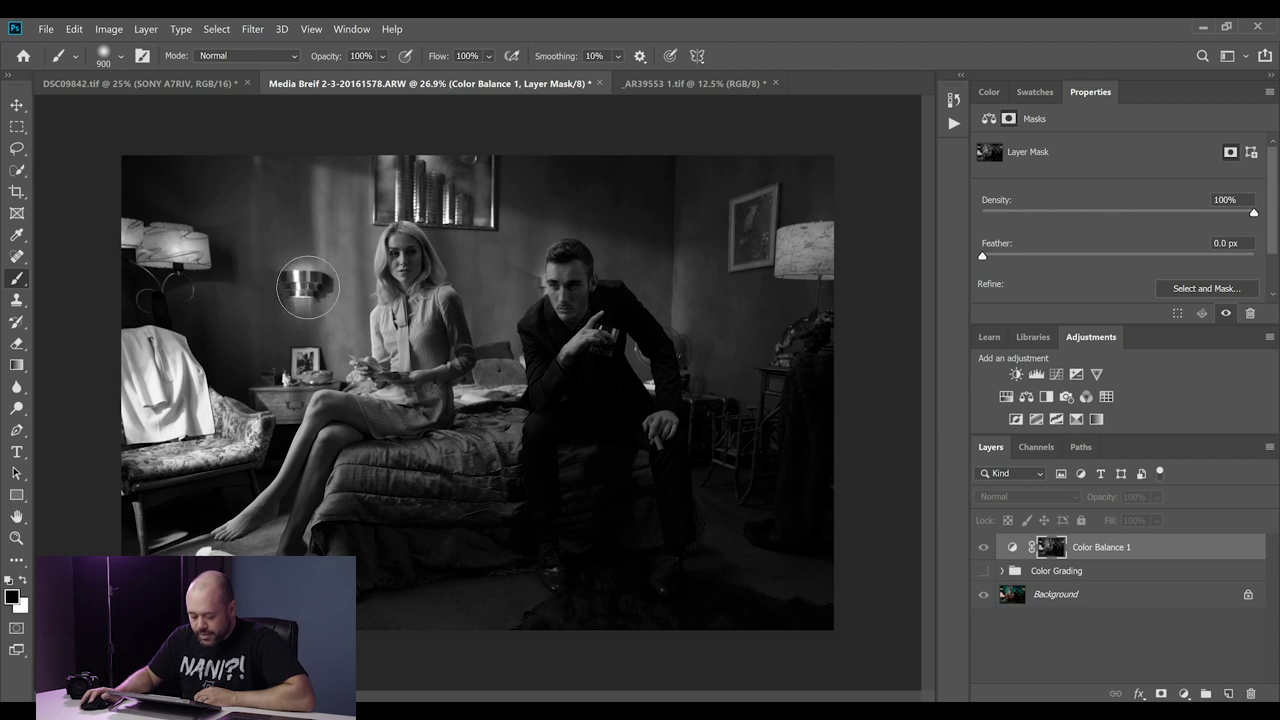
{"action": "left_click_drag", "start_coordinate": [298, 270], "coordinate": [301, 280]}
{"action": "key", "text": "bracketleft"}
{"action": "key", "text": "bracketleft"}
{"action": "key", "text": "bracketleft"}
{"action": "key", "text": "bracketleft"}
{"action": "key", "text": "bracketleft"}
{"action": "key", "text": "bracketleft"}
{"action": "key", "text": "bracketleft"}
{"action": "key", "text": "bracketleft"}
{"action": "key", "text": "bracketleft"}
{"action": "key", "text": "bracketleft"}
{"action": "key", "text": "bracketleft"}
{"action": "key", "text": "bracketleft"}
{"action": "key", "text": "bracketleft"}
{"action": "key", "text": "bracketleft"}
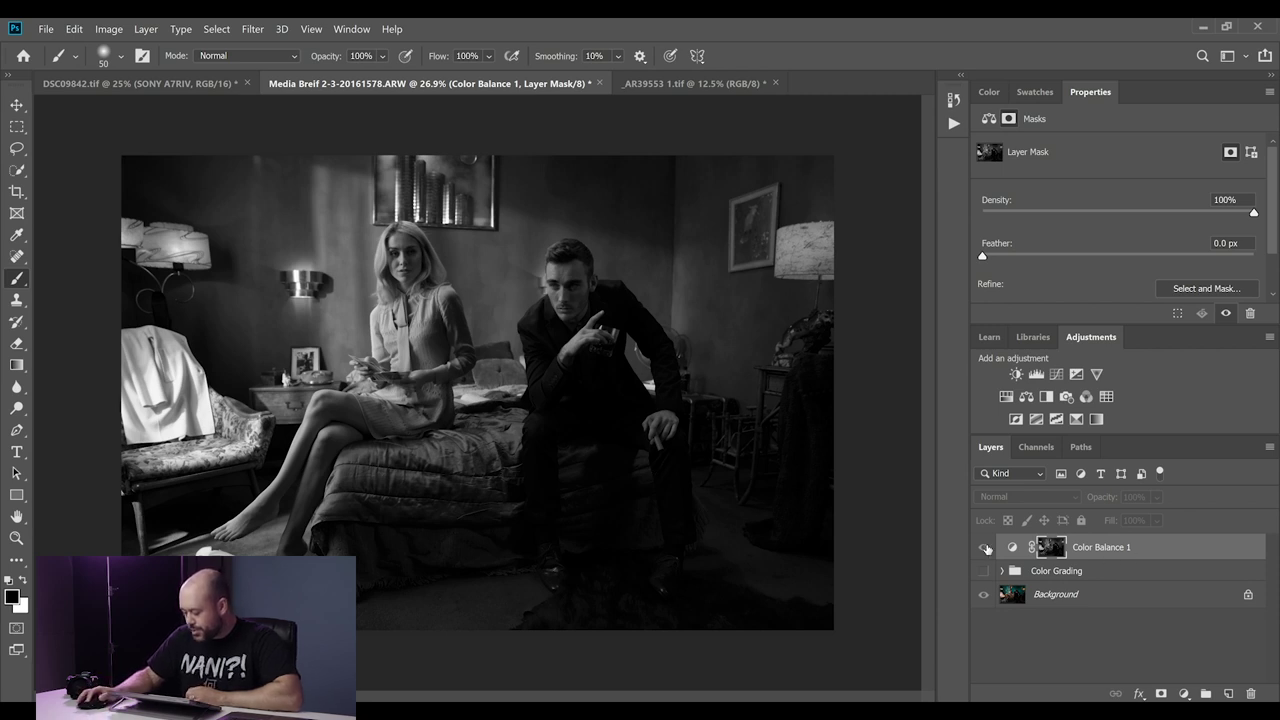
{"action": "left_click", "coordinate": [1052, 548], "text": "alt"}
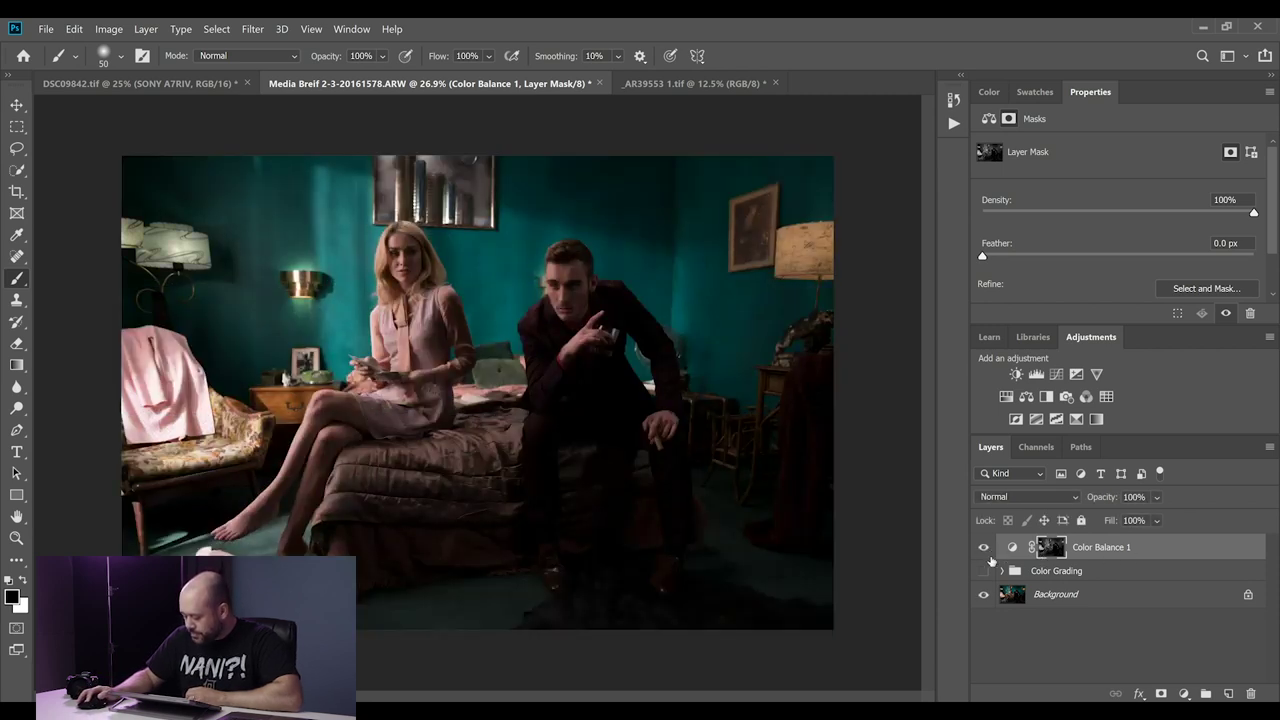
Step: Set the Color Balance 1 layer's midtones to -52 cyan-red, -6 magenta-green and -30 yellow-blue
{"action": "left_click", "coordinate": [1012, 547]}
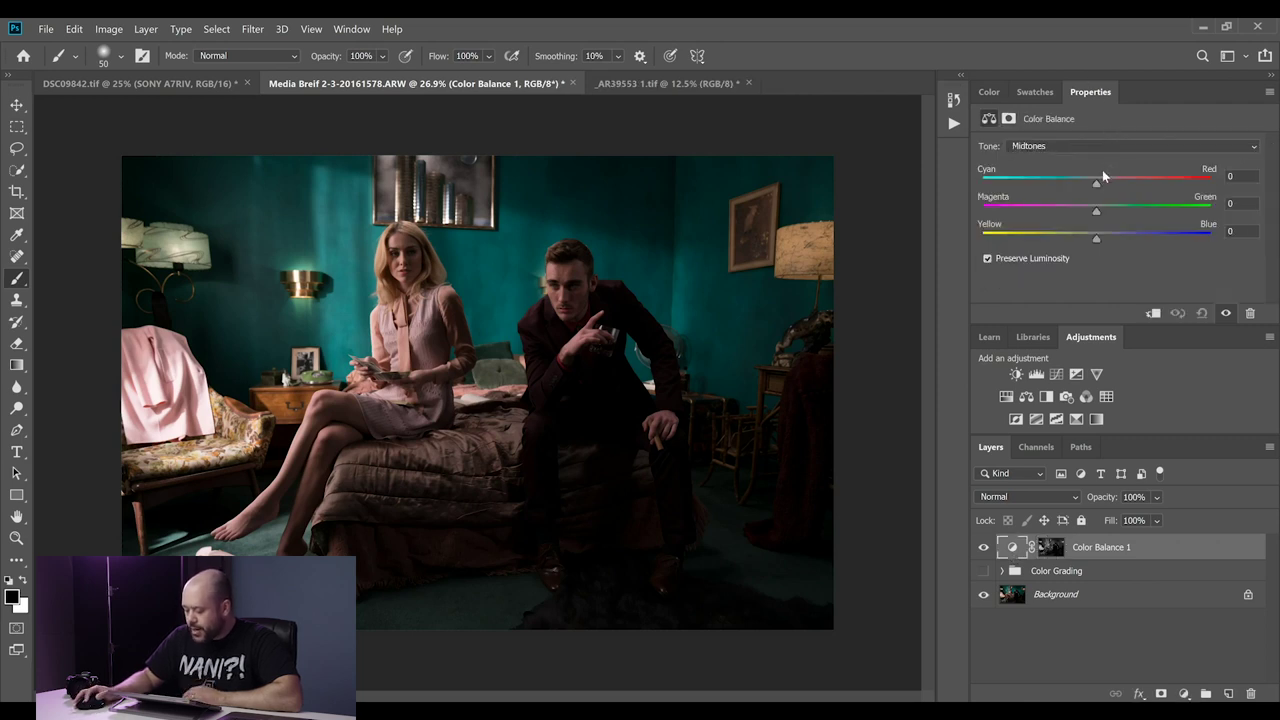
{"action": "left_click_drag", "start_coordinate": [1098, 180], "coordinate": [1137, 181]}
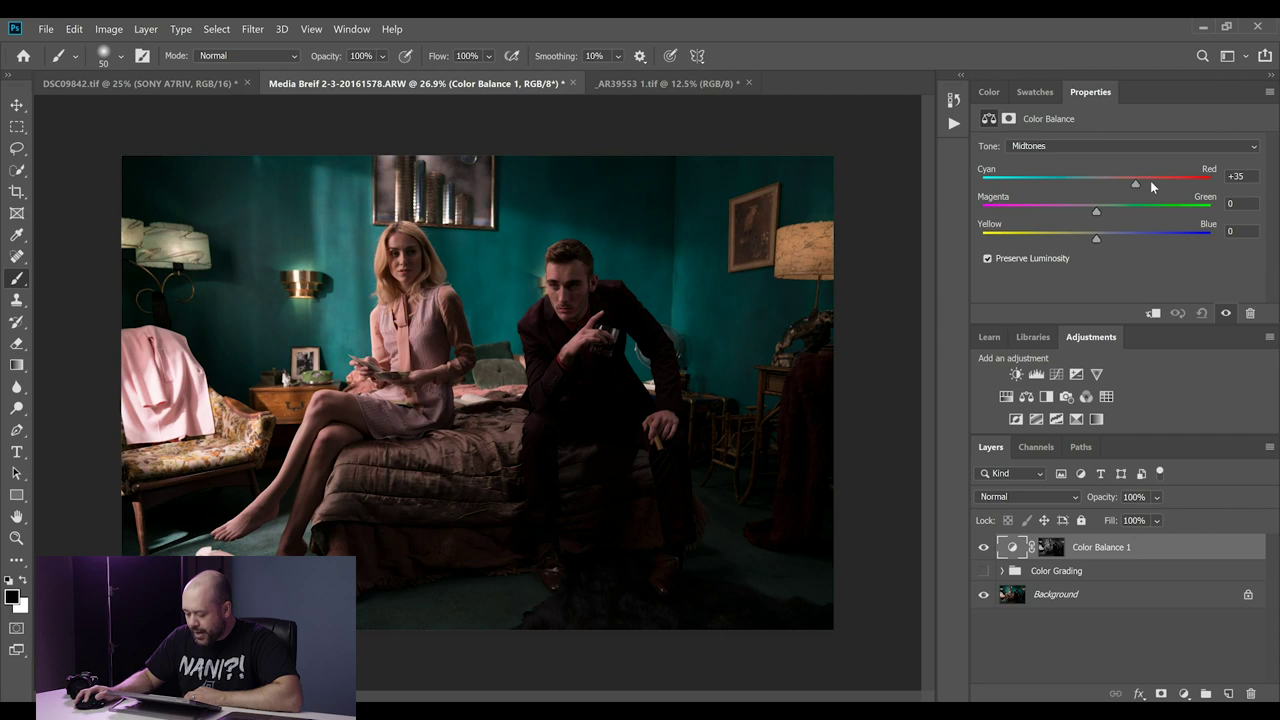
{"action": "left_click_drag", "start_coordinate": [1219, 178], "coordinate": [1148, 238]}
{"action": "left_click_drag", "start_coordinate": [1086, 238], "coordinate": [1063, 236]}
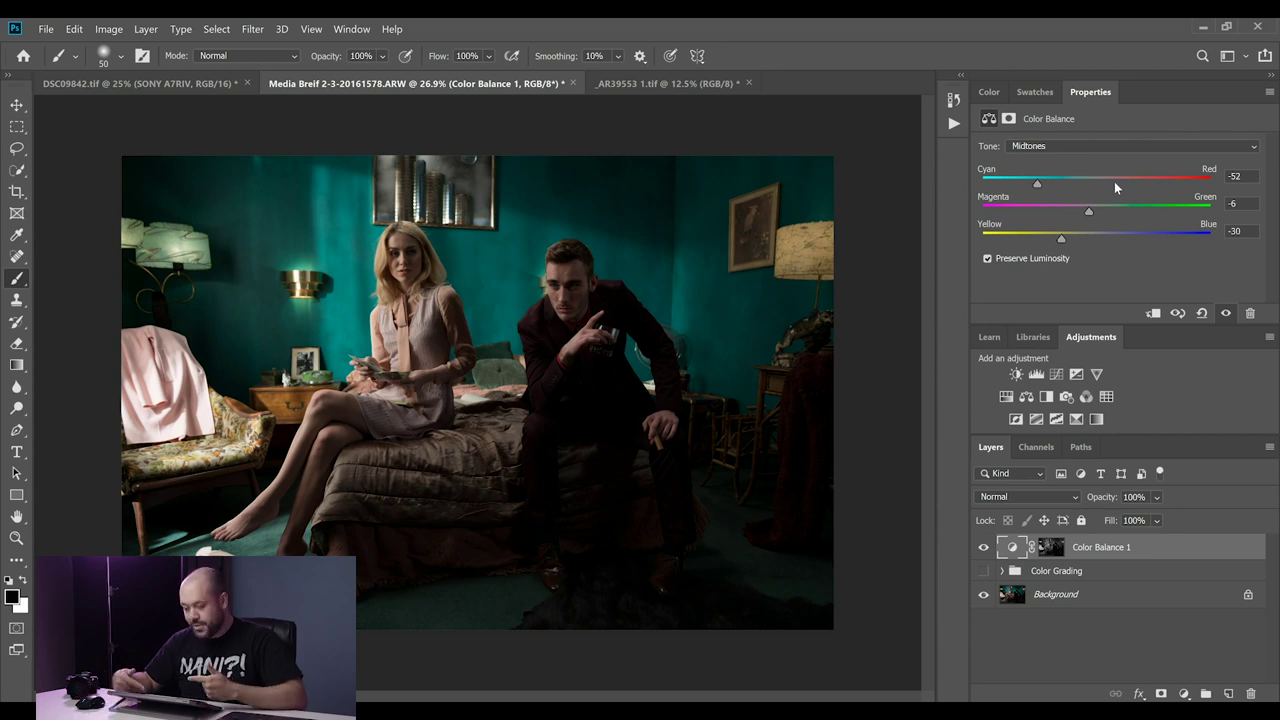
Step: Set the Color Balance 1 layer's shadows to +50 cyan-red, +16 magenta-green and +5 yellow-blue
{"action": "left_click", "coordinate": [1080, 147]}
{"action": "left_click", "coordinate": [1075, 161]}
{"action": "left_click_drag", "start_coordinate": [1097, 182], "coordinate": [1152, 177]}
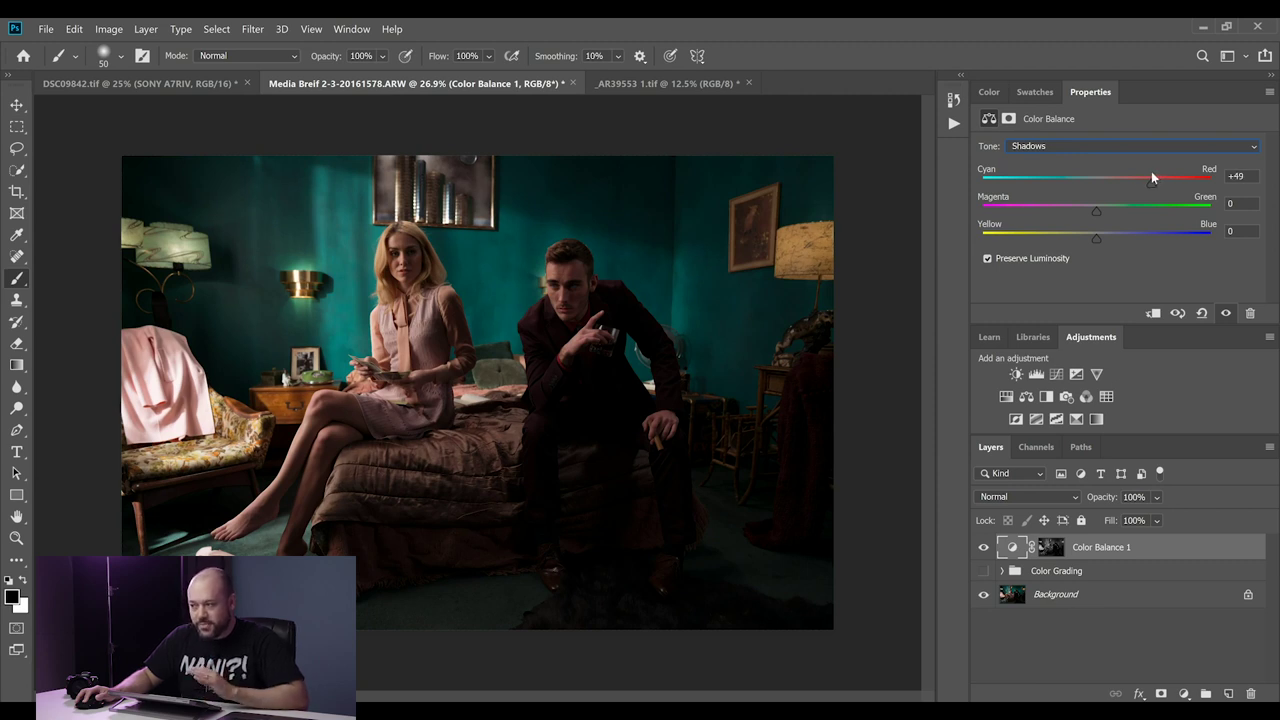
{"action": "mouse_move", "coordinate": [1150, 176]}
{"action": "left_mouse_down"}
{"action": "mouse_move", "coordinate": [1090, 177]}
{"action": "mouse_move", "coordinate": [1152, 177]}
{"action": "left_mouse_up"}
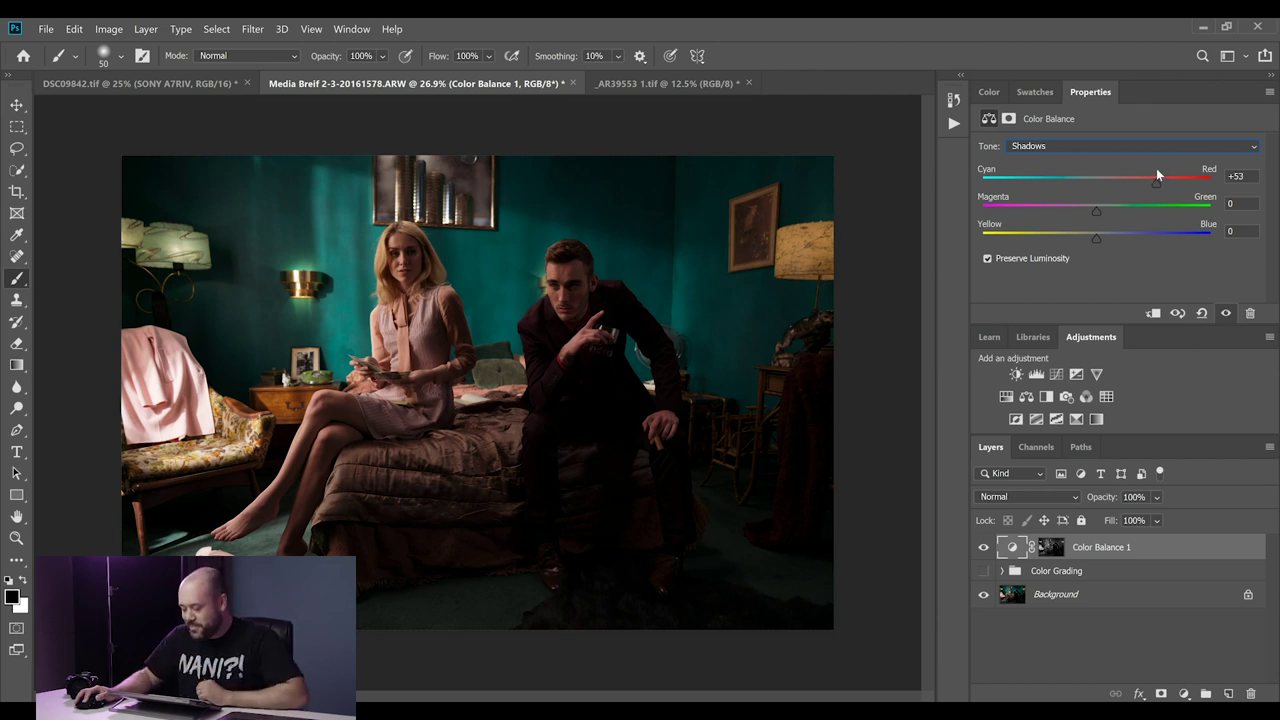
{"action": "mouse_move", "coordinate": [1156, 172]}
{"action": "left_mouse_down"}
{"action": "mouse_move", "coordinate": [1085, 175]}
{"action": "mouse_move", "coordinate": [1156, 174]}
{"action": "left_mouse_up"}
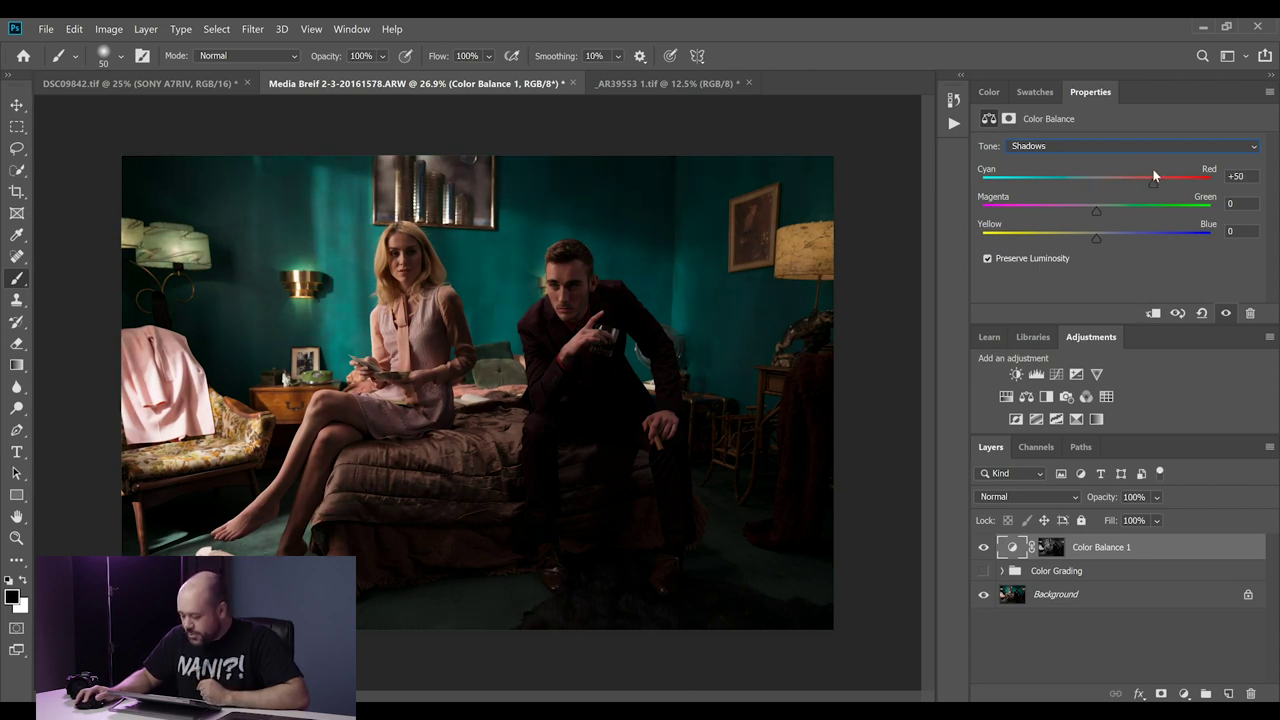
{"action": "mouse_move", "coordinate": [1097, 211]}
{"action": "left_mouse_down"}
{"action": "mouse_move", "coordinate": [1119, 205]}
{"action": "mouse_move", "coordinate": [1044, 234]}
{"action": "mouse_move", "coordinate": [1097, 234]}
{"action": "left_mouse_up"}
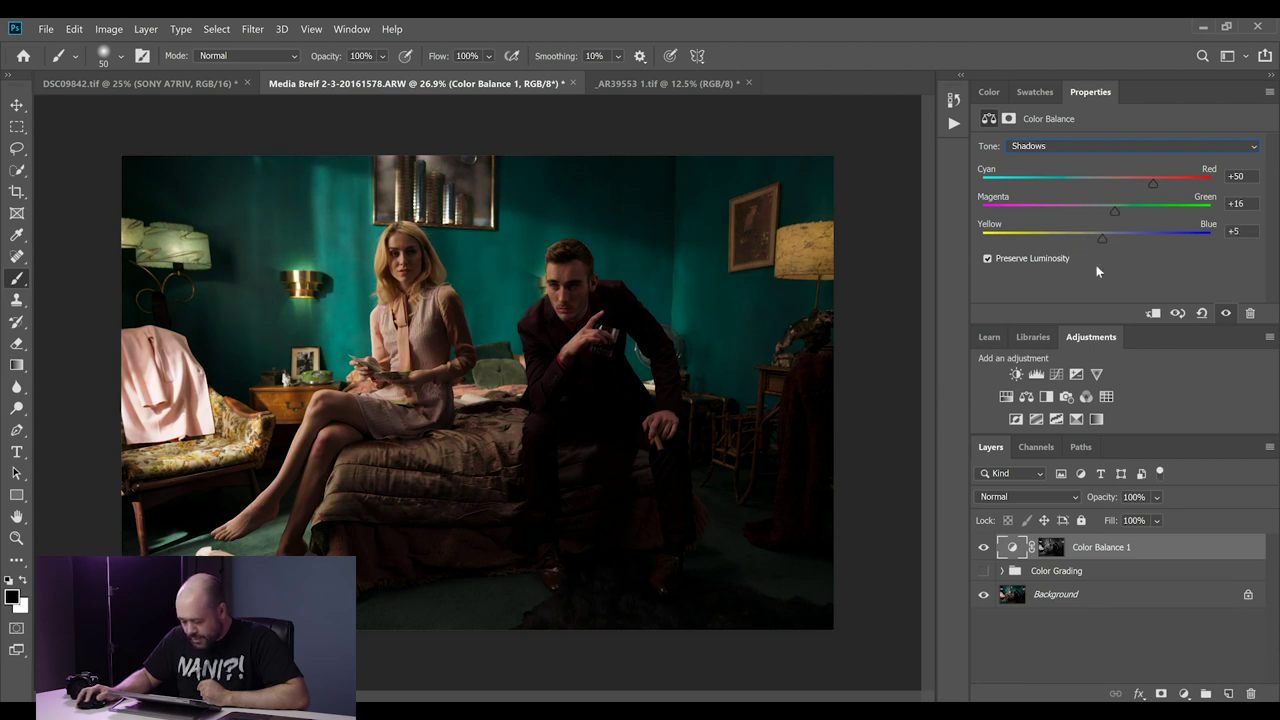
Step: Set the Color Balance 1 layer's highlights to -31 cyan-red, -5 magenta-green and -30 yellow-blue
{"action": "left_click", "coordinate": [1098, 150]}
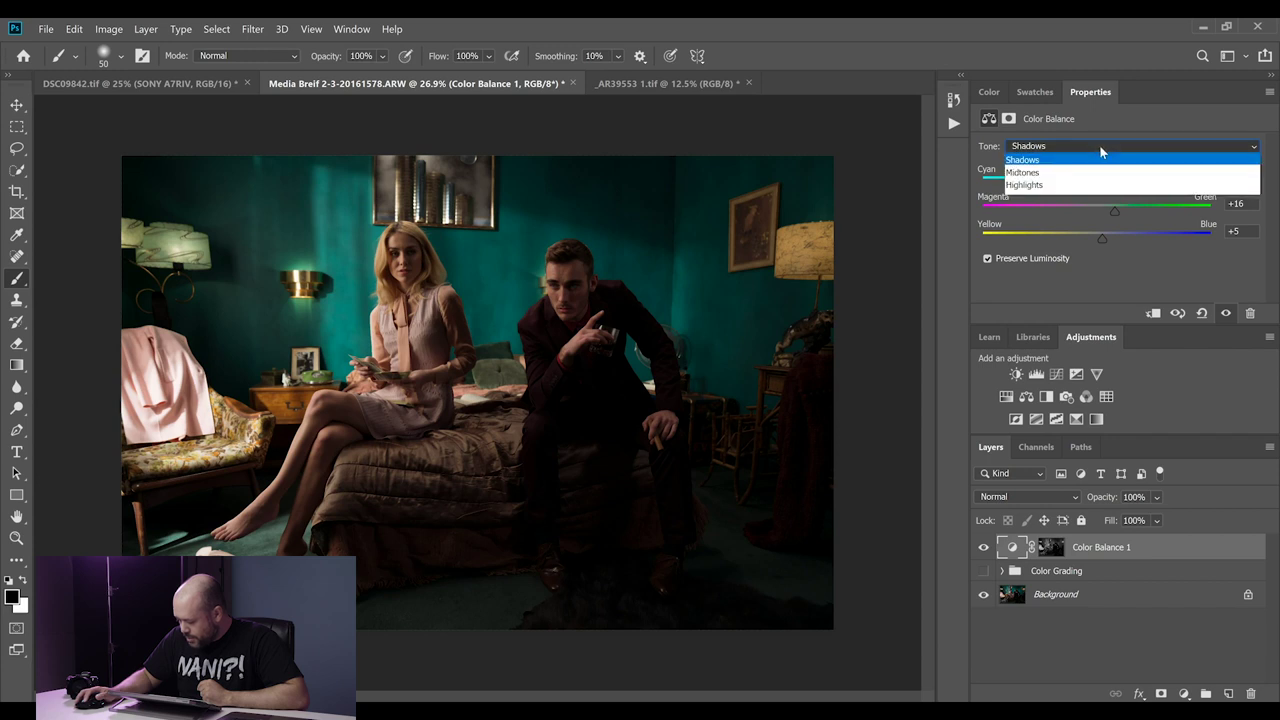
{"action": "left_click", "coordinate": [1098, 183]}
{"action": "left_click_drag", "start_coordinate": [1095, 185], "coordinate": [1063, 237]}
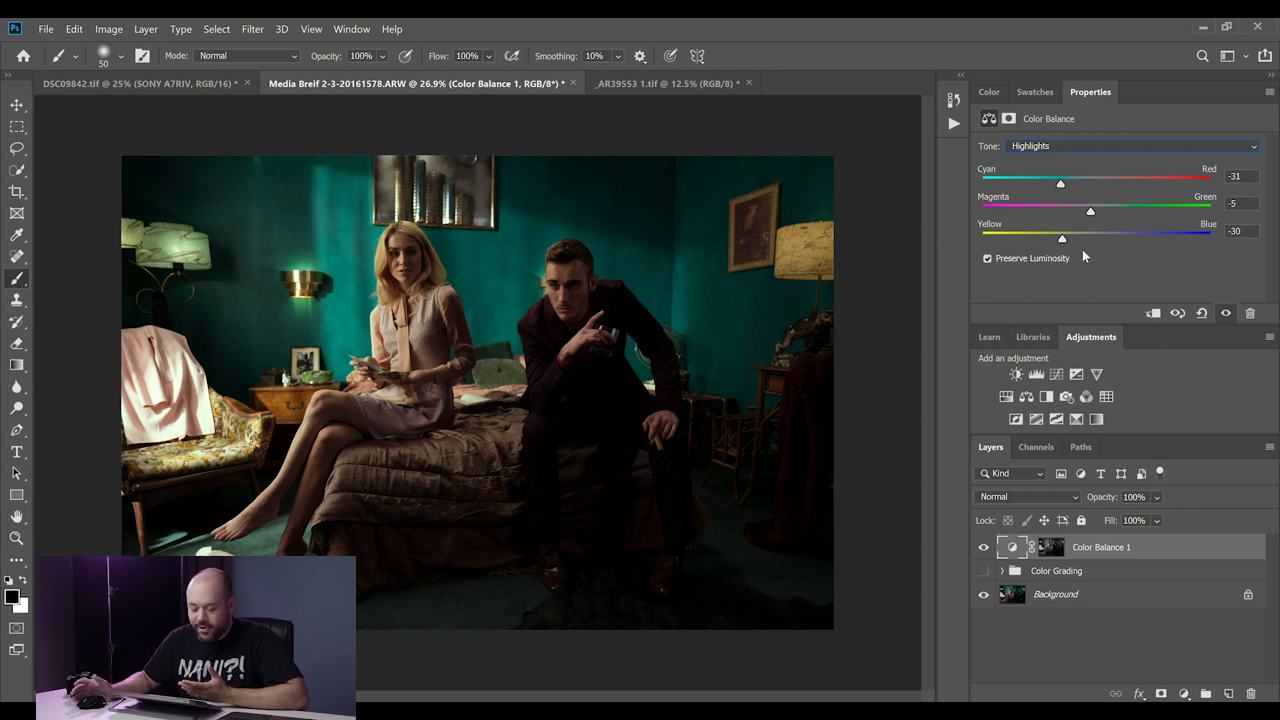
Step: Compare the photo with and without the Color Balance 1 layer, and examine that layer's mask on its own
{"action": "left_click", "coordinate": [983, 548]}
{"action": "left_click", "coordinate": [984, 550]}
{"action": "left_click", "coordinate": [983, 549]}
{"action": "left_click", "coordinate": [983, 549]}
{"action": "left_click", "coordinate": [983, 549]}
{"action": "left_click", "coordinate": [983, 549]}
{"action": "left_click", "coordinate": [983, 549]}
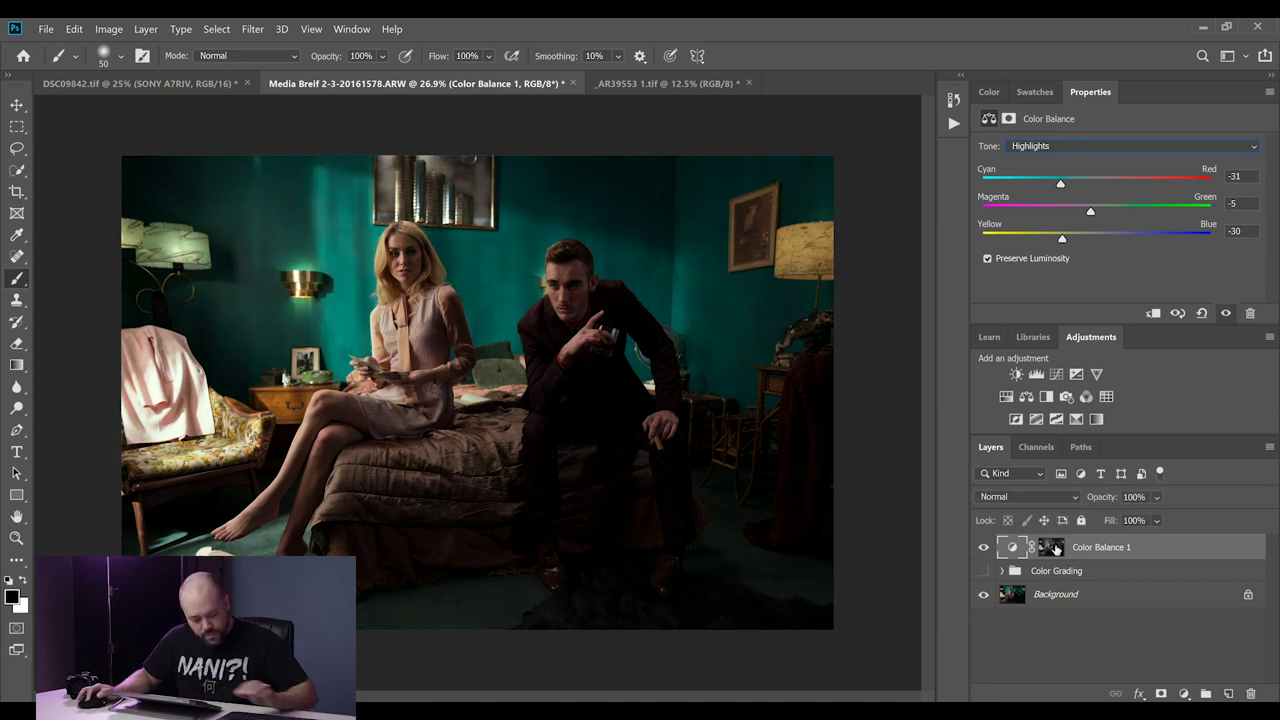
{"action": "left_click", "coordinate": [1060, 555], "text": "alt"}
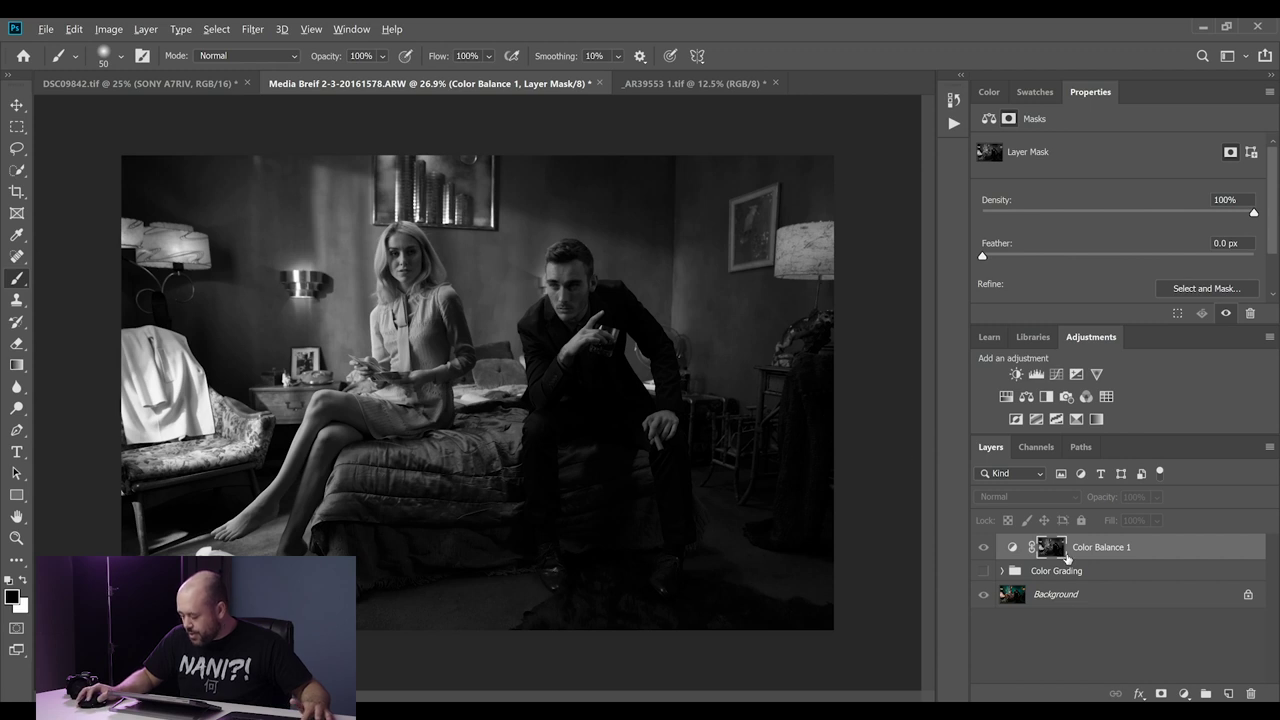
{"action": "left_click", "coordinate": [1047, 553], "text": "alt"}
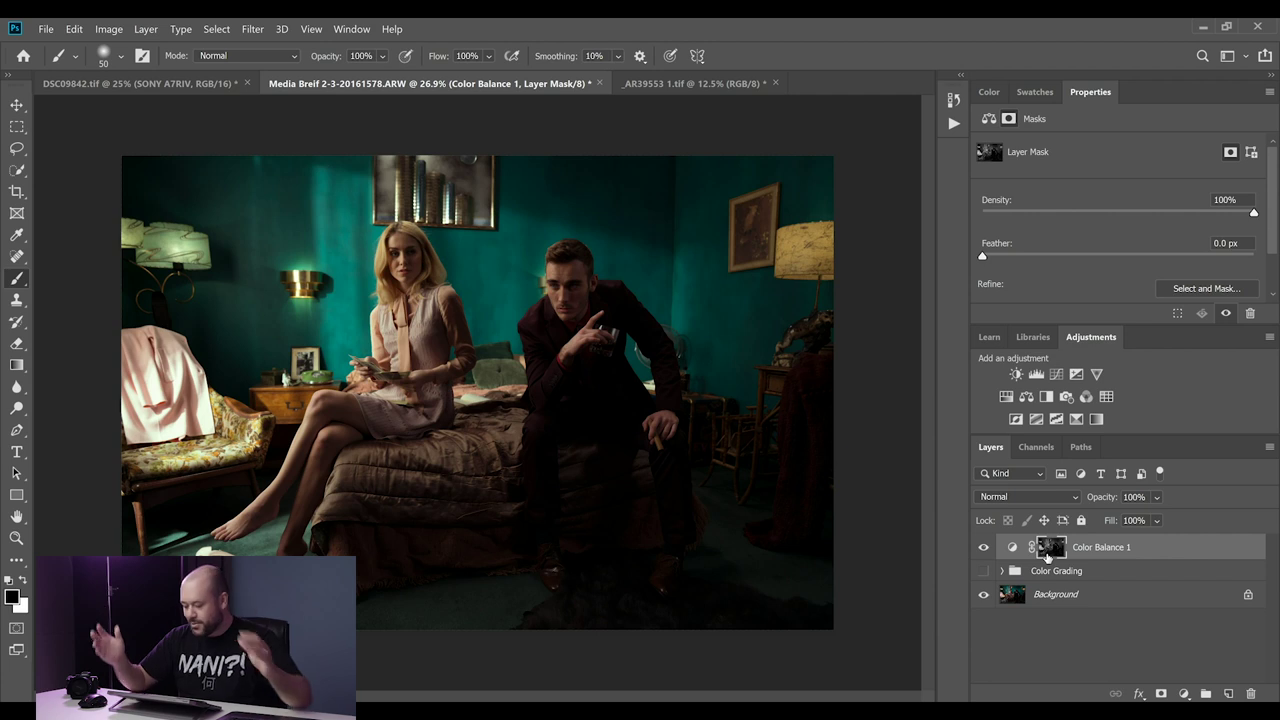
Step: Add a second Color Balance layer and use Apply Image on its mask with Merged layer, RGB channel, Multiply blending and 100% opacity
{"action": "left_click", "coordinate": [1026, 398]}
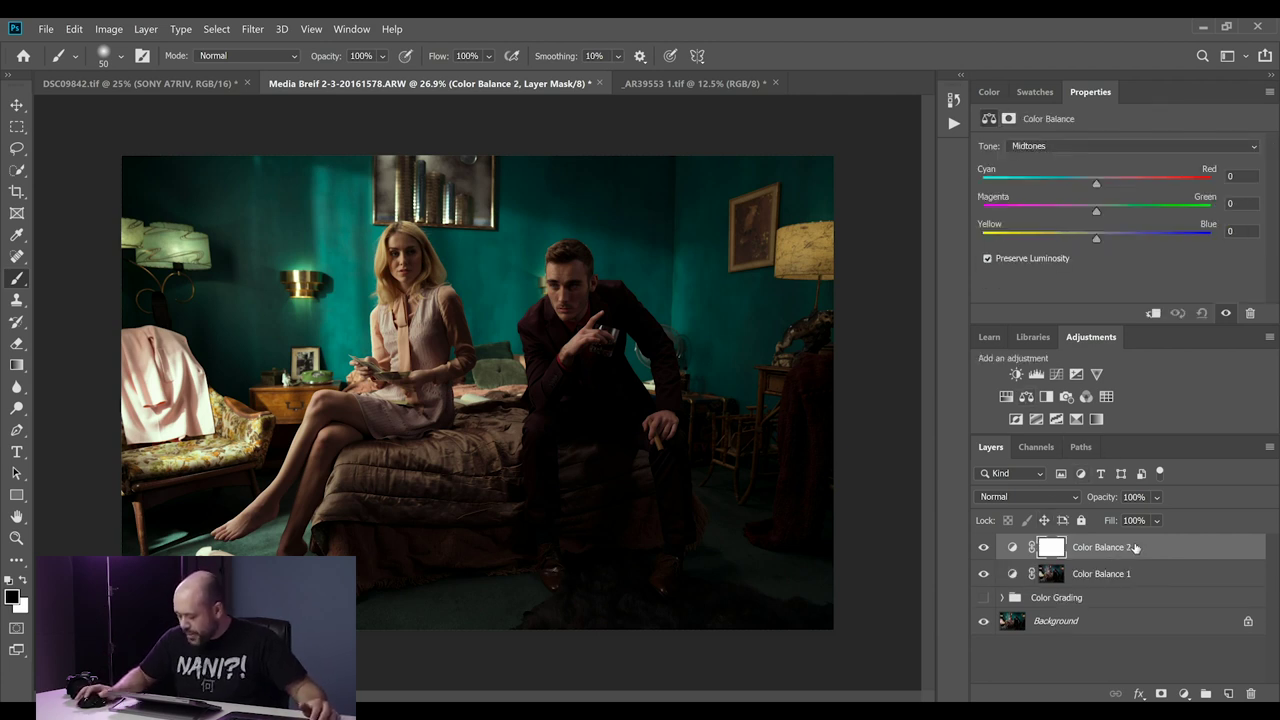
{"action": "left_click", "coordinate": [110, 28]}
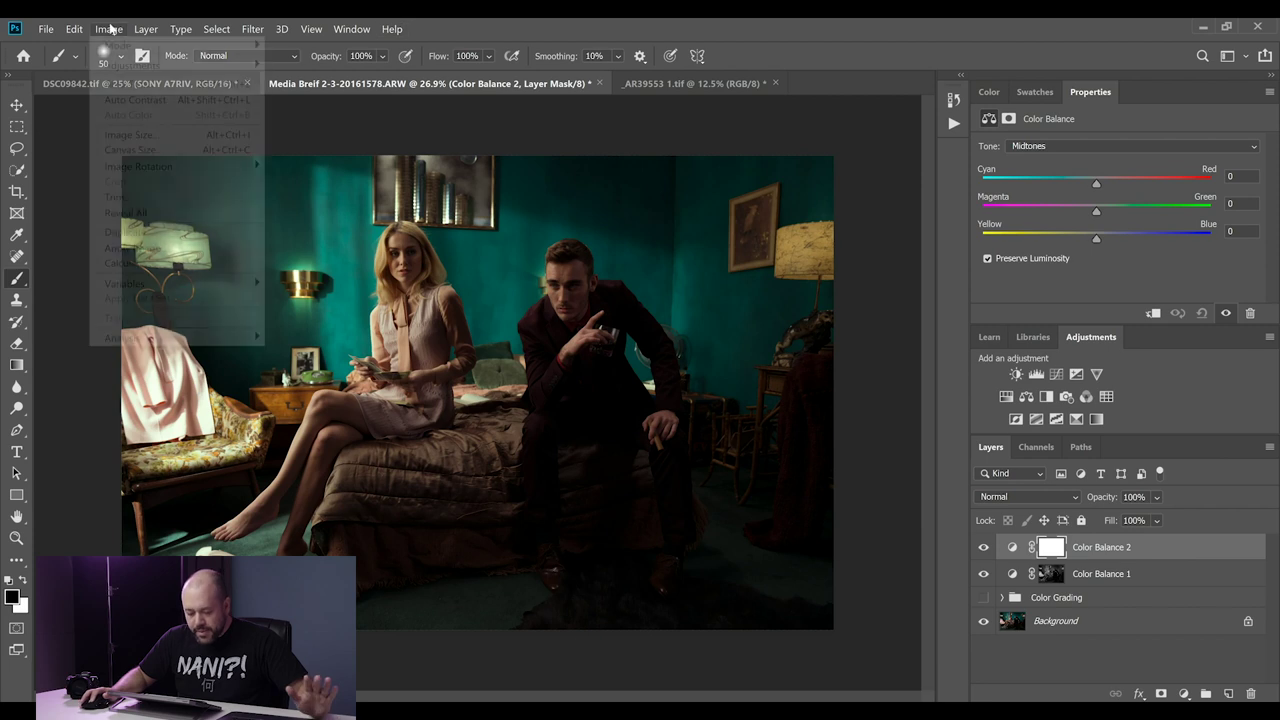
{"action": "left_click", "coordinate": [158, 250]}
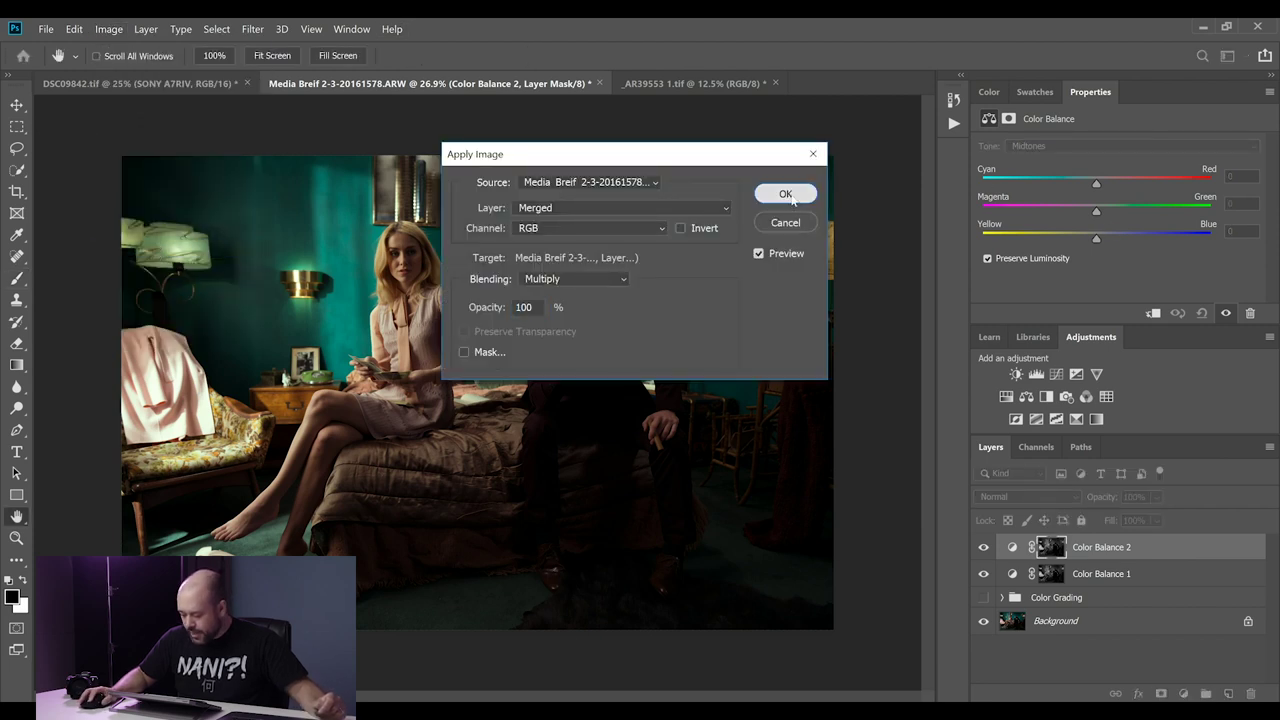
{"action": "left_click", "coordinate": [786, 194]}
{"action": "key", "text": "b"}
Step: Invert the Color Balance 2 layer's mask and examine it on its own before returning to the normal photo view
{"action": "left_click", "coordinate": [1058, 555]}
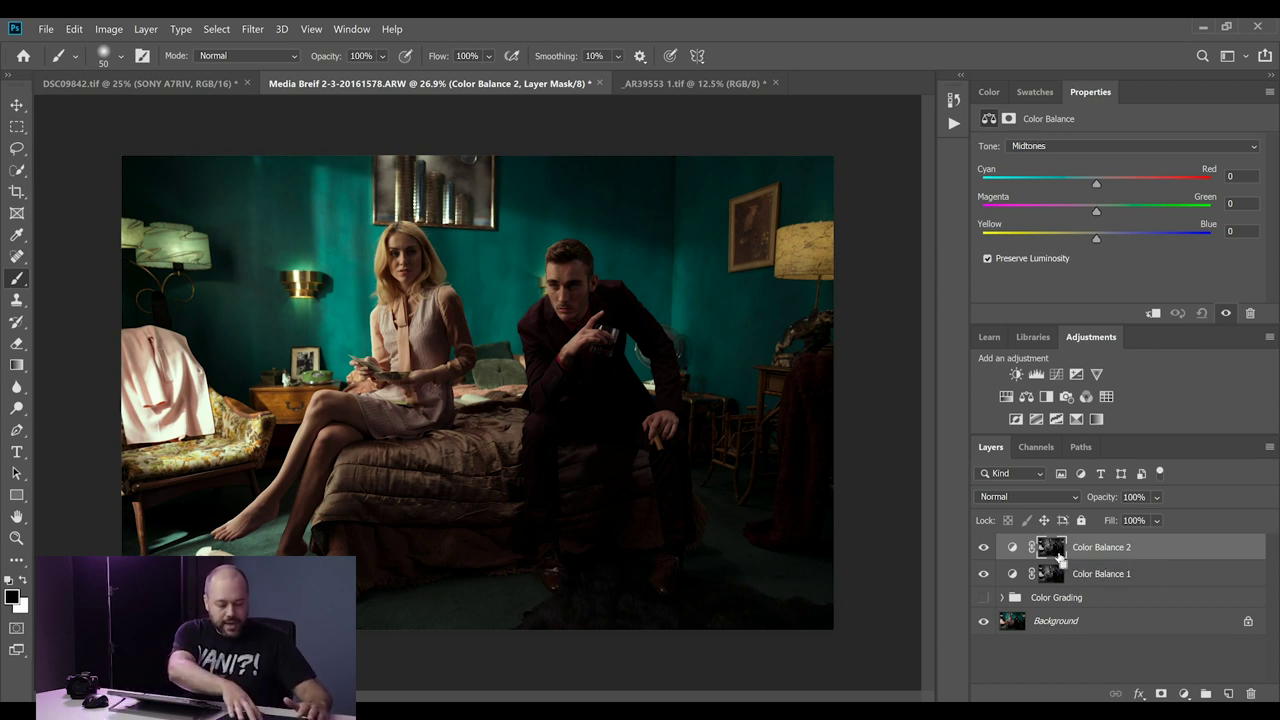
{"action": "key", "text": "ctrl+i"}
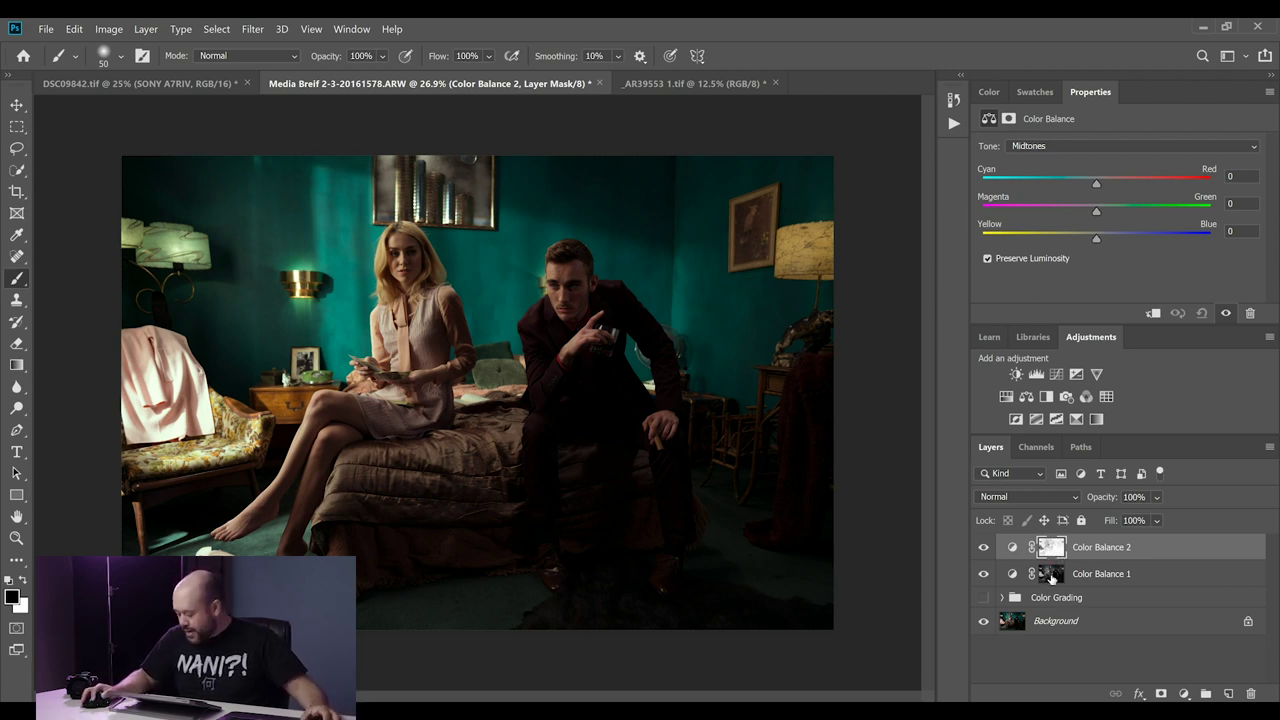
{"action": "left_click", "coordinate": [1052, 574]}
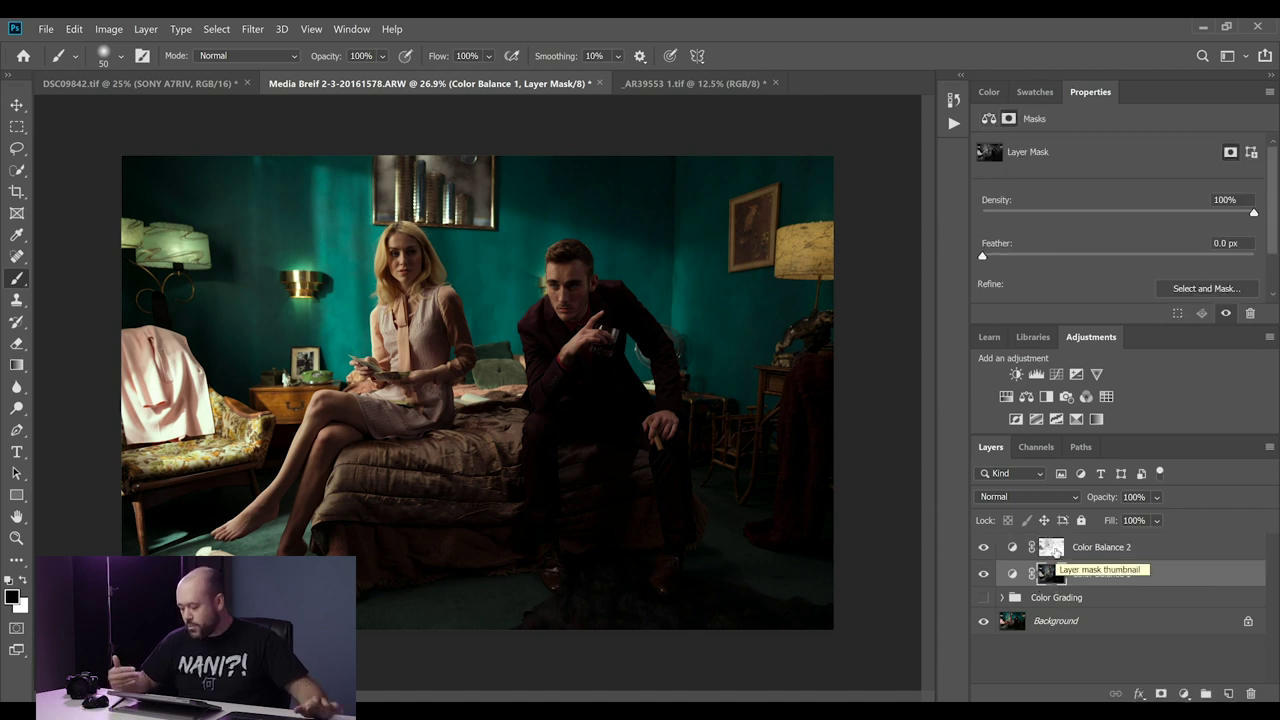
{"action": "left_click", "coordinate": [1057, 548]}
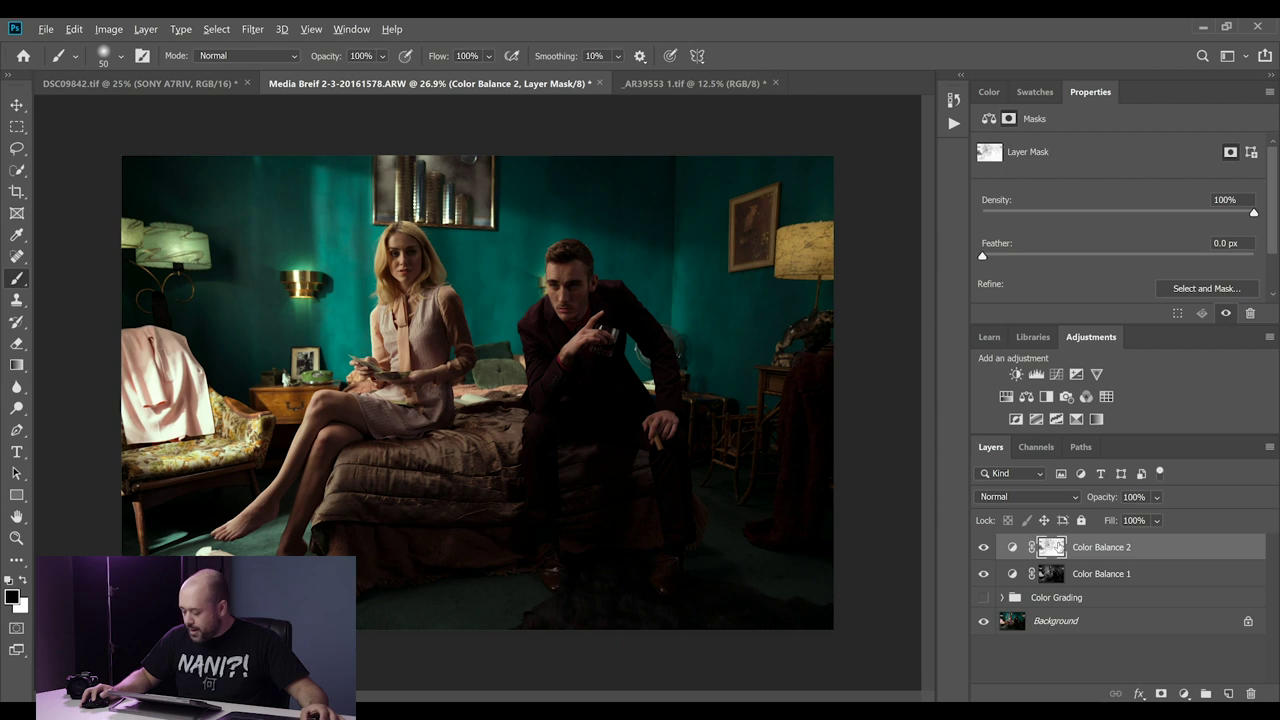
{"action": "left_click", "coordinate": [1052, 547], "text": "alt"}
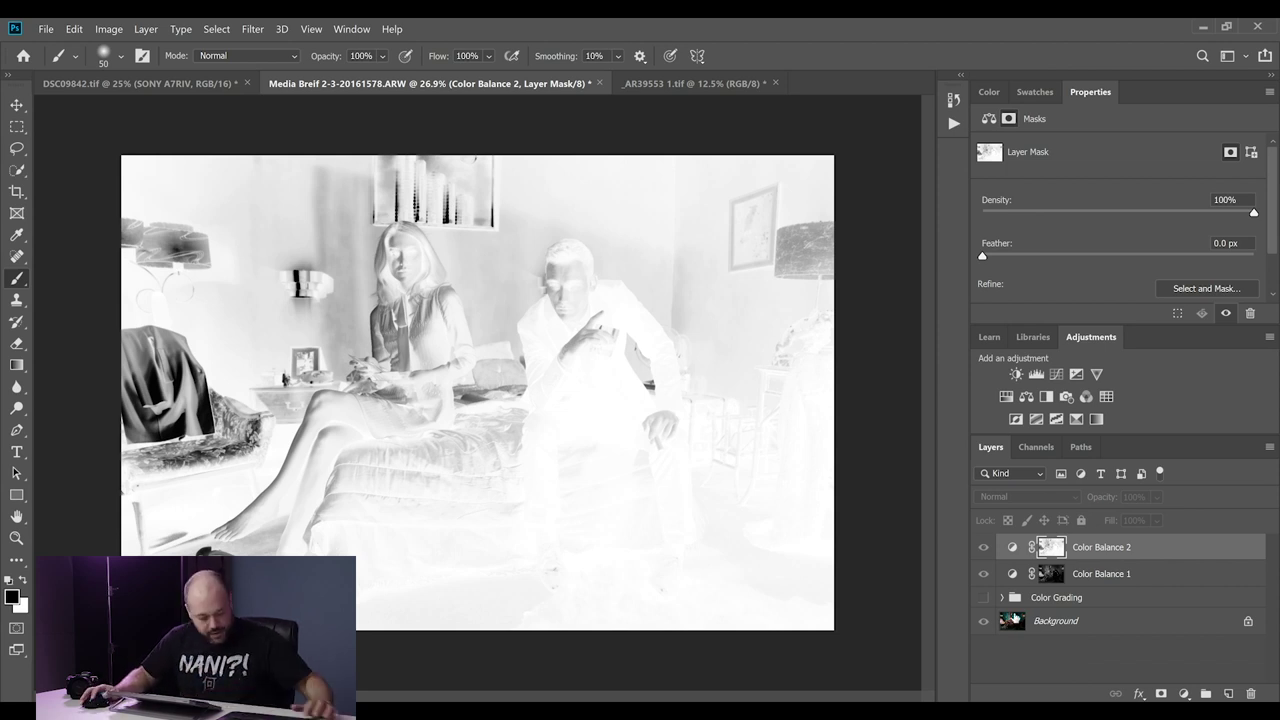
{"action": "left_click", "coordinate": [984, 575]}
Step: Set the Color Balance 2 layer's midtones to +17 cyan-red, -2 magenta-green and +27 yellow-blue
{"action": "left_click", "coordinate": [1012, 547]}
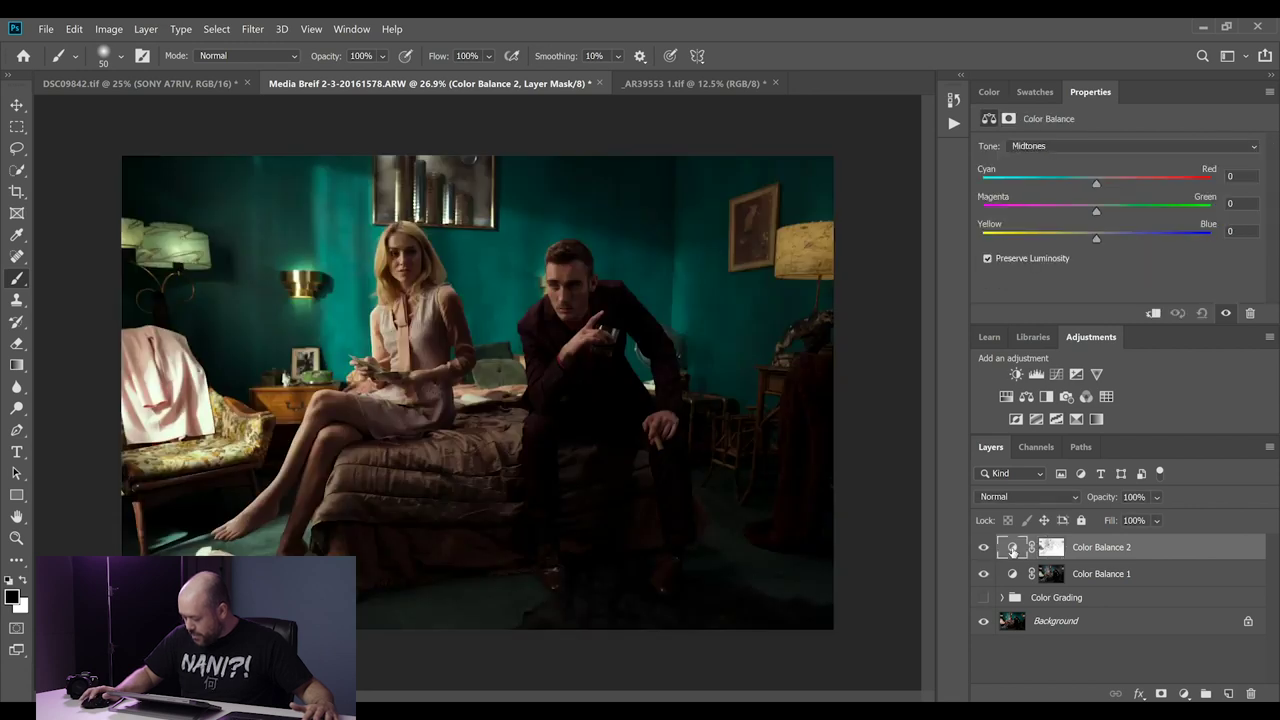
{"action": "mouse_move", "coordinate": [1096, 183]}
{"action": "left_mouse_down"}
{"action": "mouse_move", "coordinate": [1083, 182]}
{"action": "mouse_move", "coordinate": [1110, 180]}
{"action": "mouse_move", "coordinate": [1073, 183]}
{"action": "mouse_move", "coordinate": [1124, 182]}
{"action": "mouse_move", "coordinate": [1063, 178]}
{"action": "mouse_move", "coordinate": [1146, 179]}
{"action": "mouse_move", "coordinate": [1090, 180]}
{"action": "left_mouse_up"}
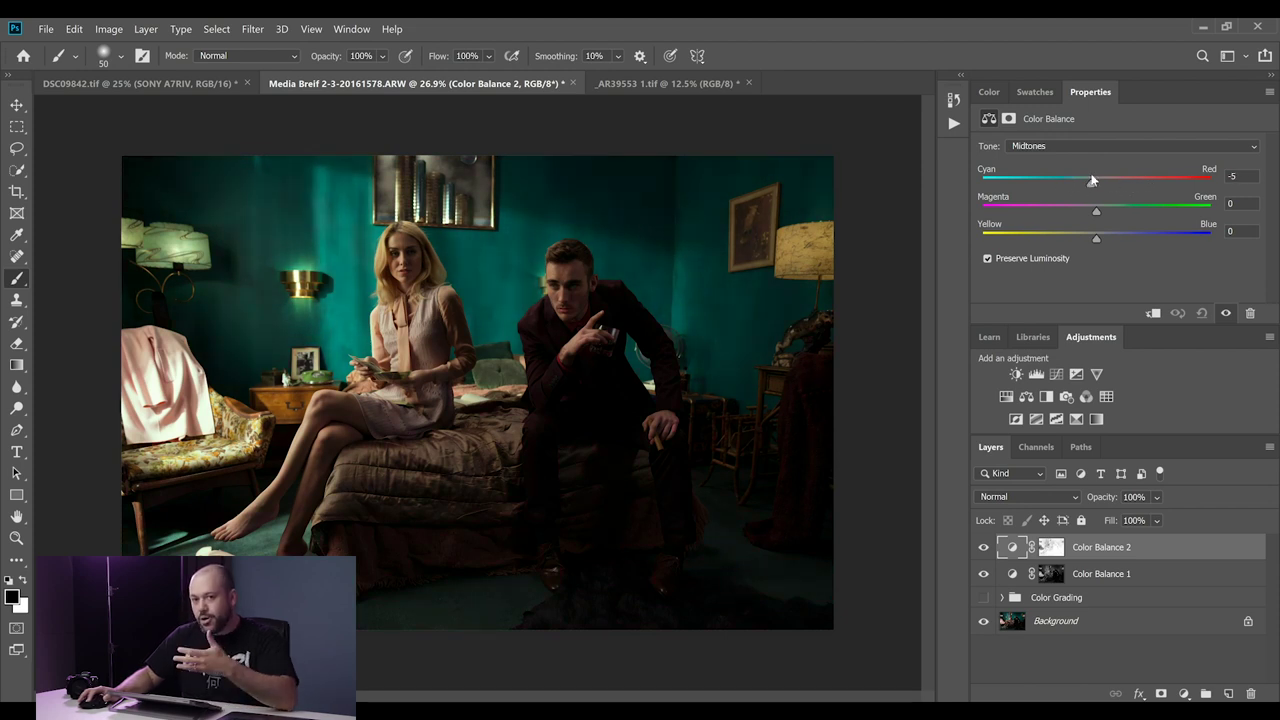
{"action": "left_click_drag", "start_coordinate": [1092, 180], "coordinate": [1137, 182]}
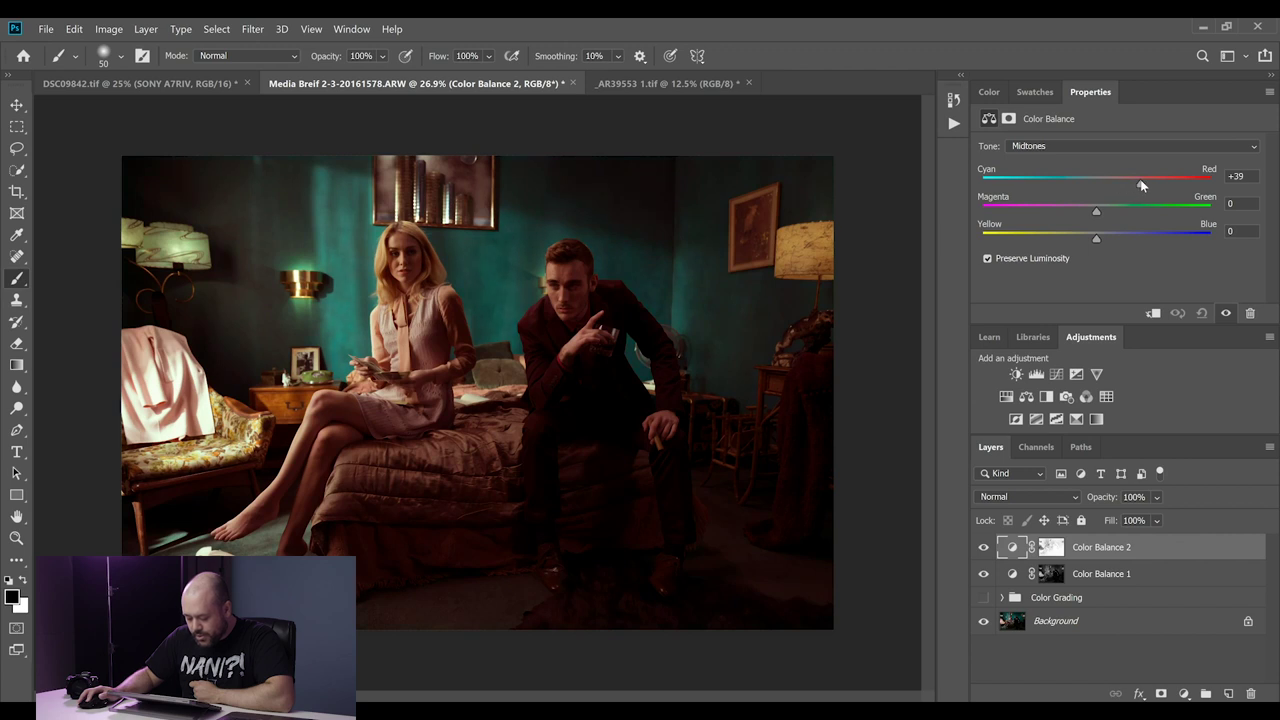
{"action": "left_click_drag", "start_coordinate": [1141, 178], "coordinate": [1119, 241]}
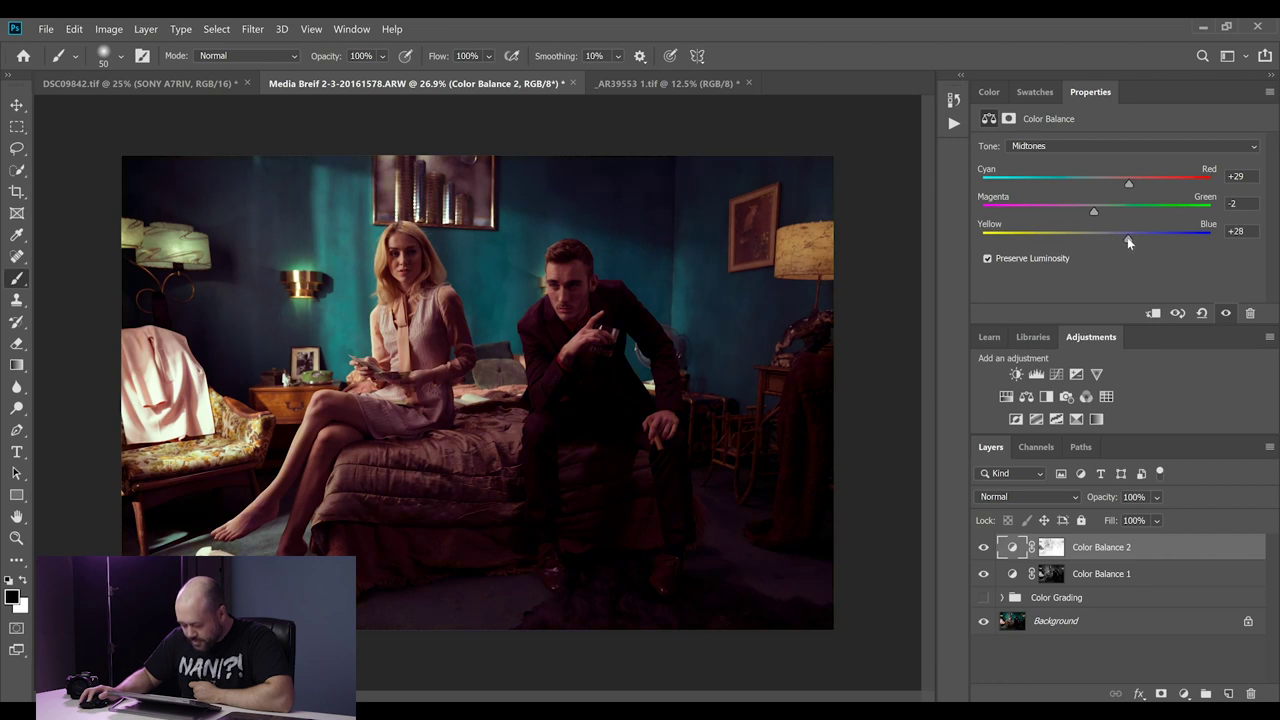
{"action": "left_click_drag", "start_coordinate": [1128, 241], "coordinate": [1125, 242]}
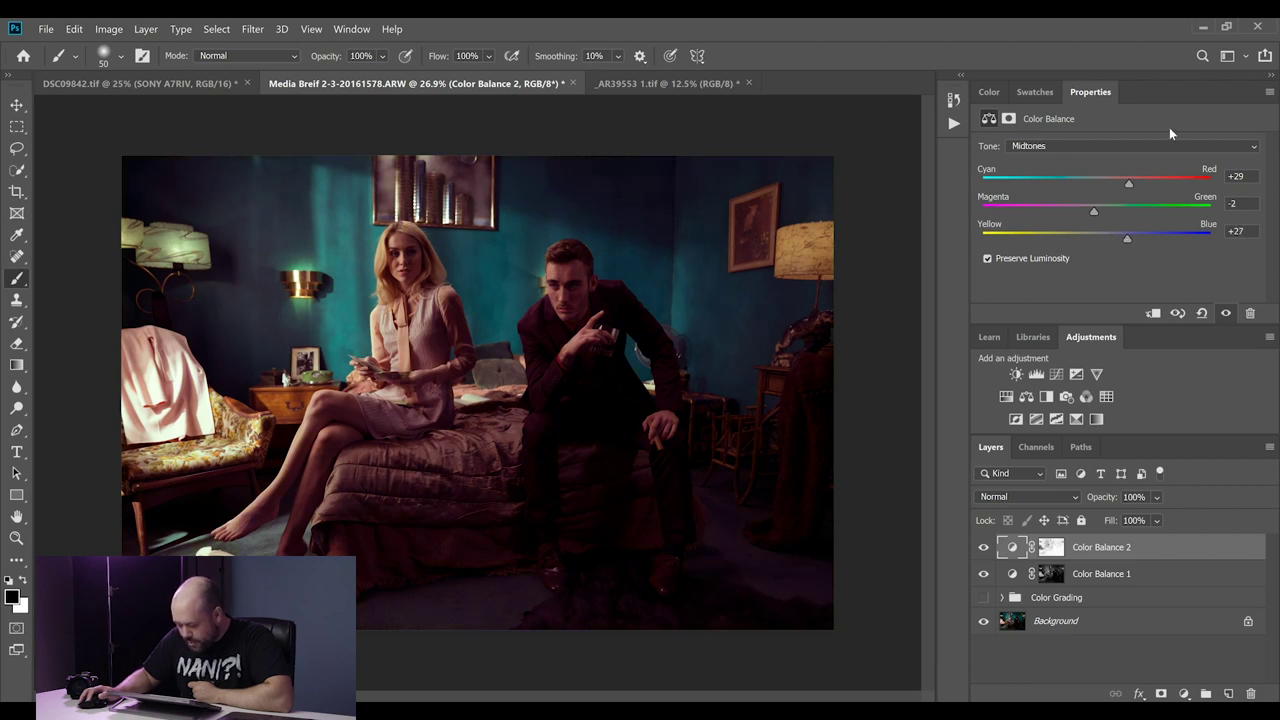
{"action": "left_click_drag", "start_coordinate": [1129, 187], "coordinate": [1117, 184]}
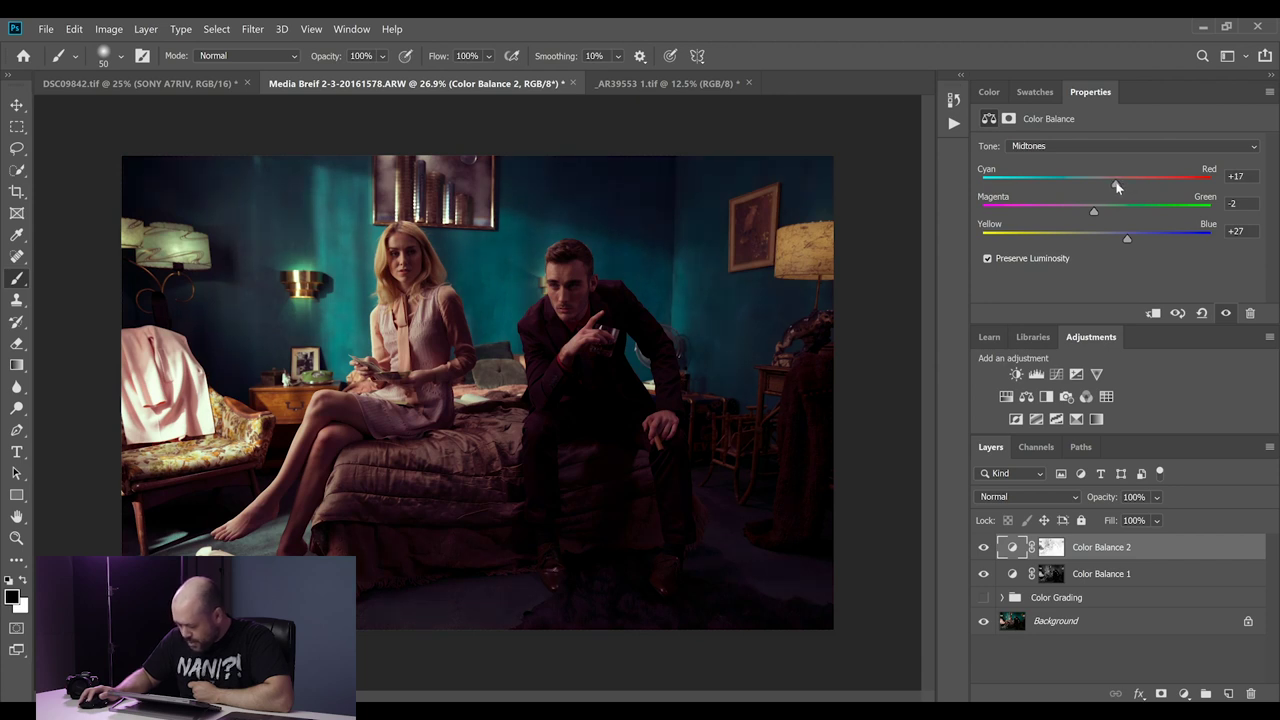
Step: Set the Color Balance 2 layer's shadows to -10 cyan-red, +8 magenta-green and +6 yellow-blue
{"action": "left_click", "coordinate": [1089, 148]}
{"action": "left_click", "coordinate": [1087, 162]}
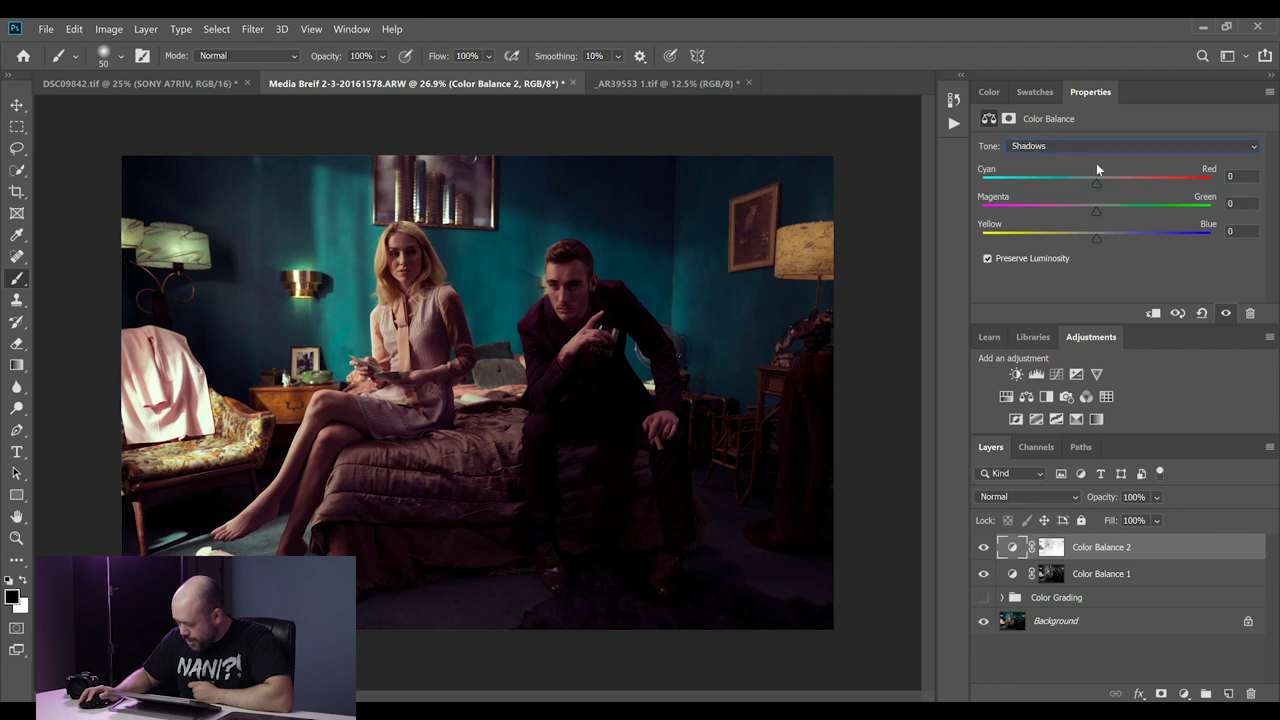
{"action": "mouse_move", "coordinate": [1096, 181]}
{"action": "left_mouse_down"}
{"action": "mouse_move", "coordinate": [1074, 182]}
{"action": "mouse_move", "coordinate": [1084, 177]}
{"action": "mouse_move", "coordinate": [1081, 208]}
{"action": "mouse_move", "coordinate": [1104, 205]}
{"action": "left_mouse_up"}
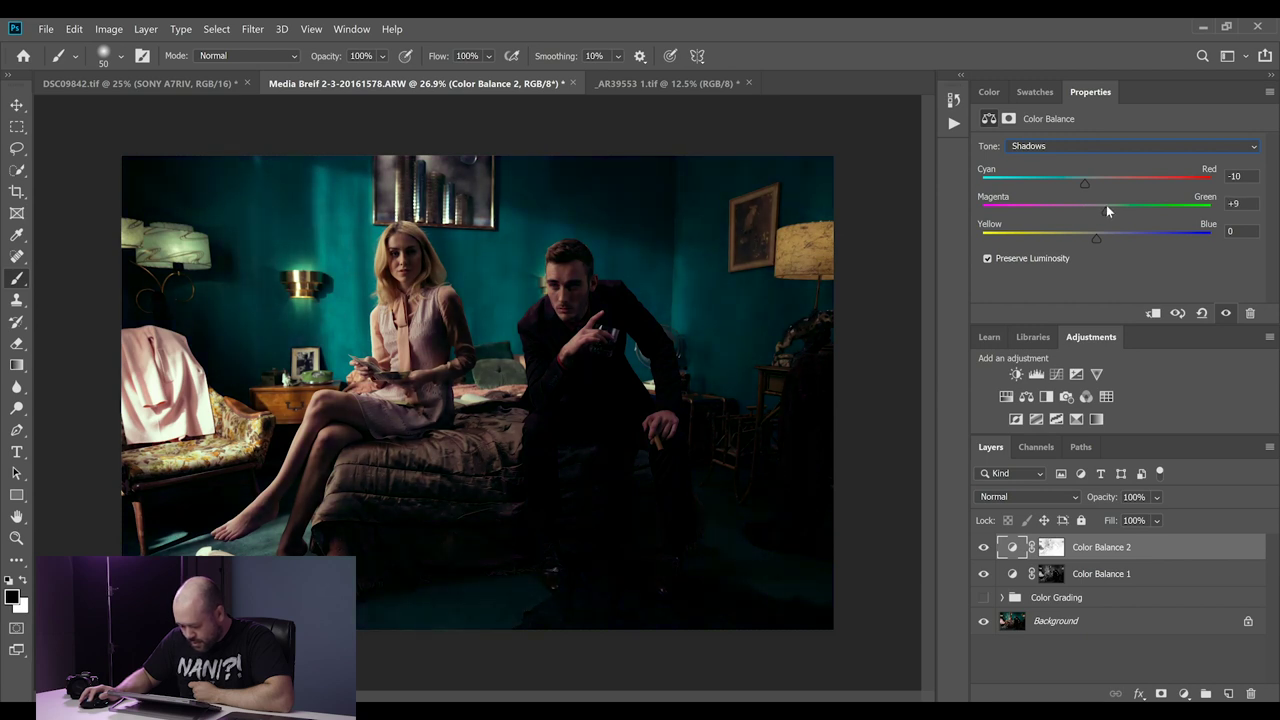
{"action": "left_click_drag", "start_coordinate": [1098, 236], "coordinate": [1104, 236]}
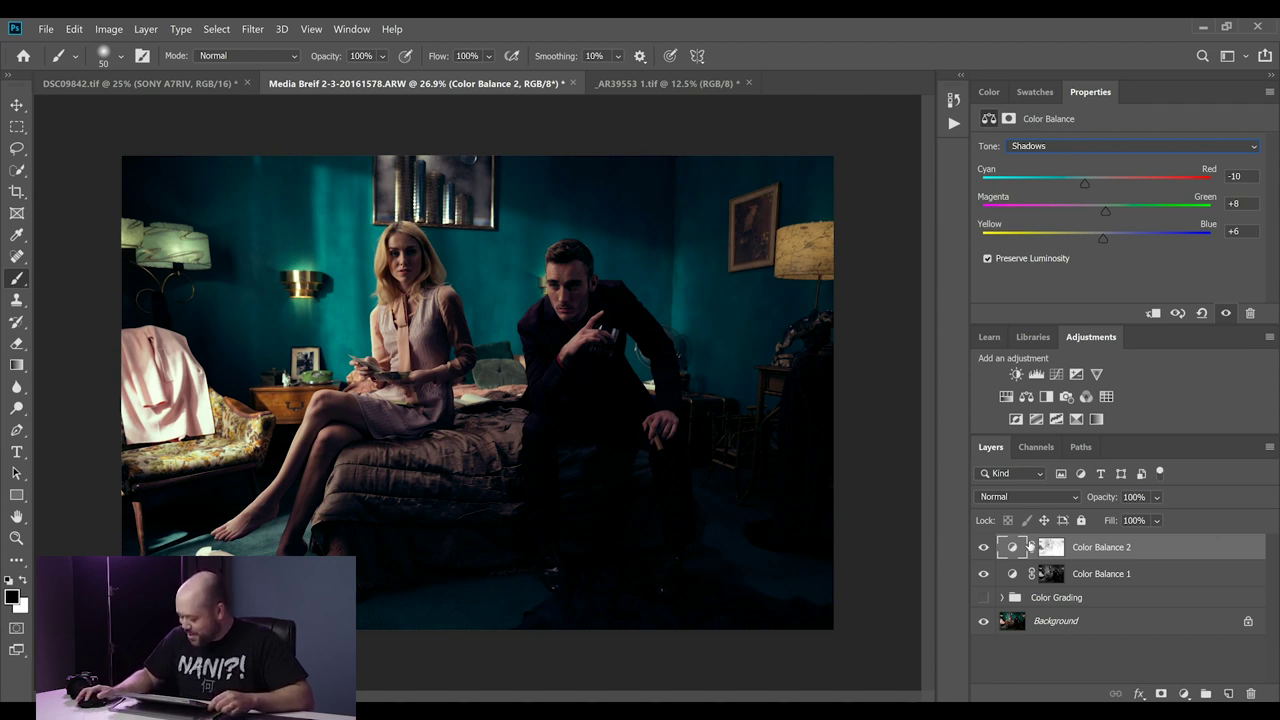
Step: Set the Color Balance 2 layer's highlights to +5 cyan-red, +2 magenta-green and -5 yellow-blue
{"action": "left_click", "coordinate": [1106, 145]}
{"action": "left_click", "coordinate": [1100, 185]}
{"action": "left_click_drag", "start_coordinate": [1097, 185], "coordinate": [1090, 242]}
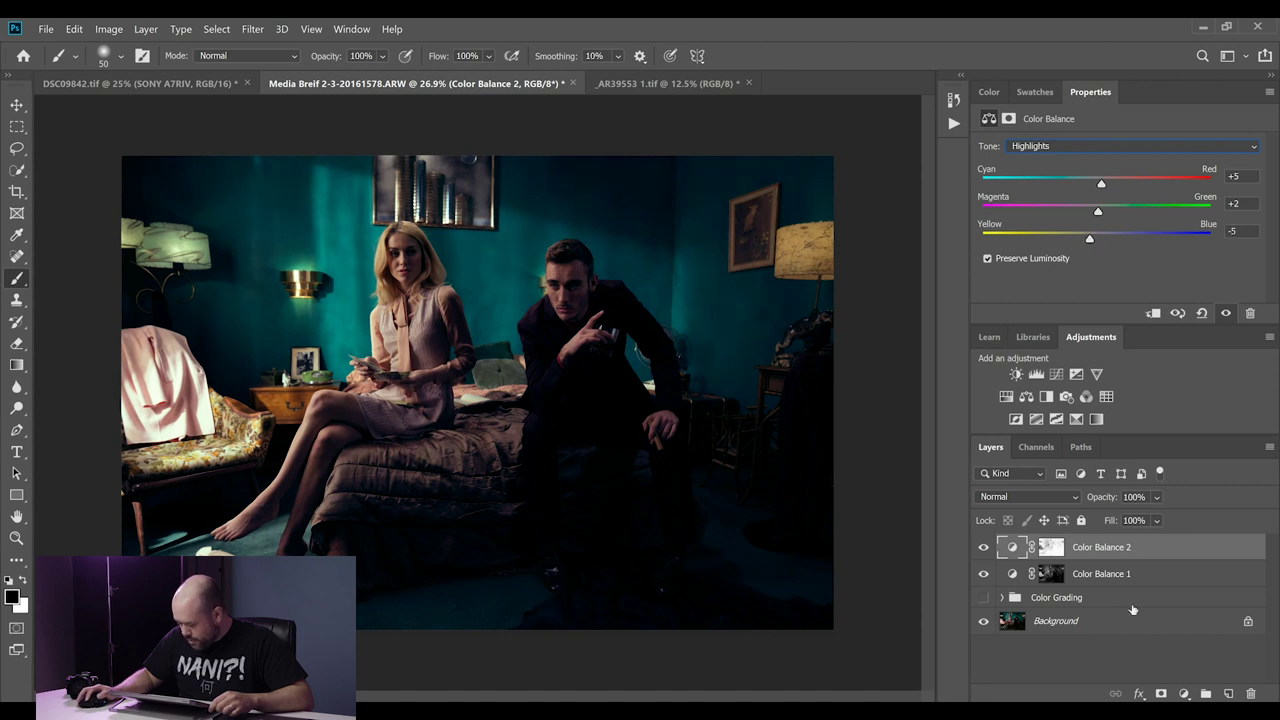
Step: Compare the photo with each Color Balance layer hidden and shown in turn, leaving both layers visible
{"action": "left_click", "coordinate": [984, 548]}
{"action": "left_click", "coordinate": [984, 548]}
{"action": "left_click", "coordinate": [984, 548]}
{"action": "left_click", "coordinate": [984, 548]}
{"action": "left_click", "coordinate": [984, 548]}
{"action": "left_click", "coordinate": [984, 548]}
{"action": "left_click", "coordinate": [984, 548]}
{"action": "left_click", "coordinate": [984, 548]}
{"action": "left_click", "coordinate": [983, 572]}
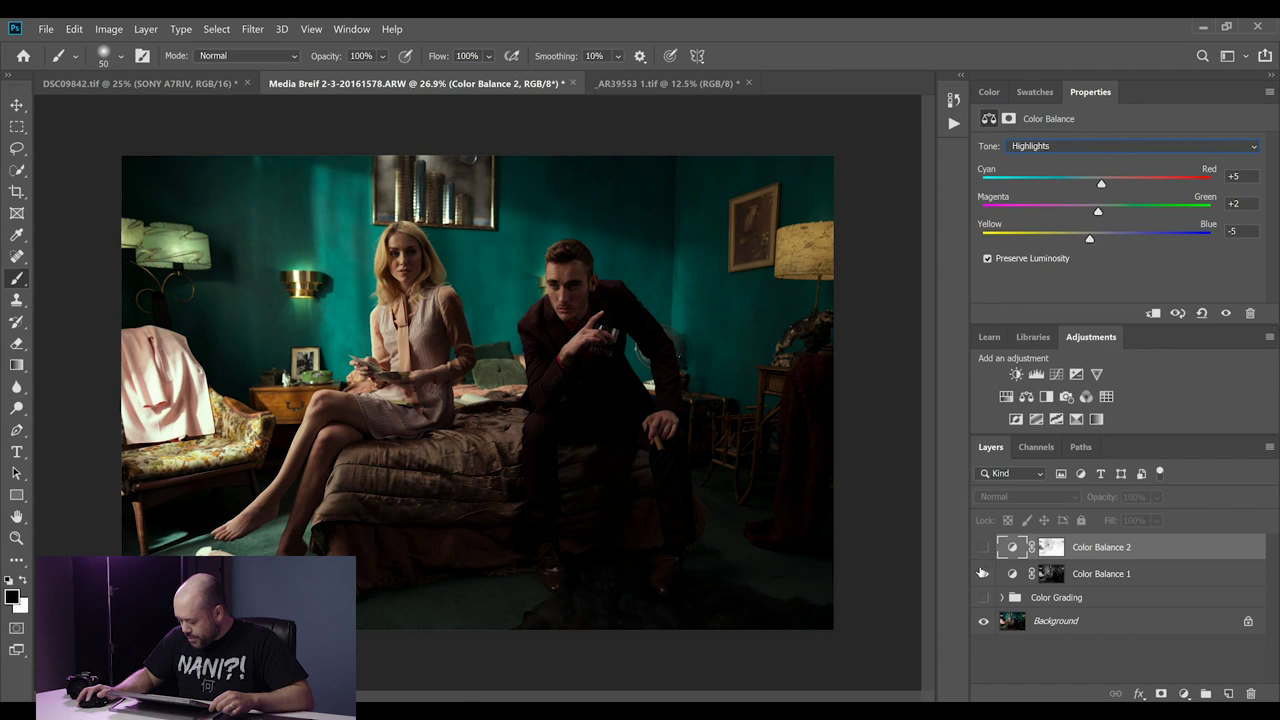
{"action": "left_click", "coordinate": [984, 549]}
{"action": "left_click", "coordinate": [984, 548]}
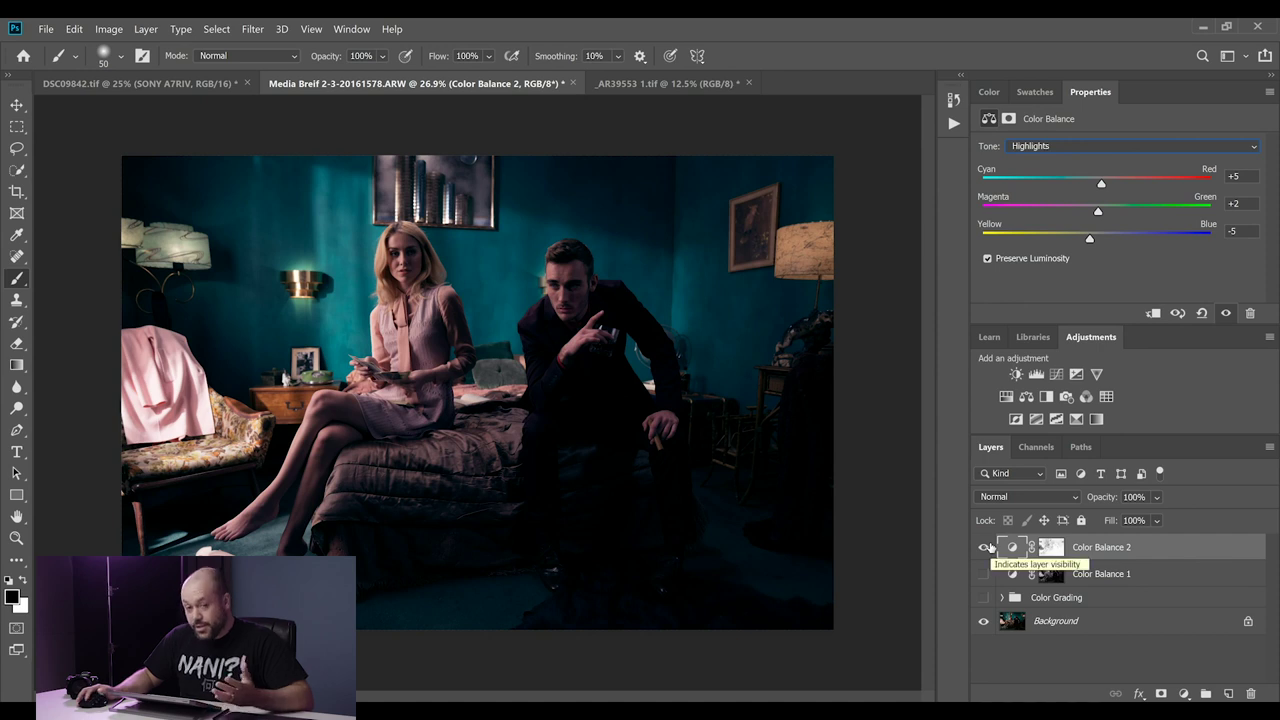
{"action": "left_click", "coordinate": [984, 548]}
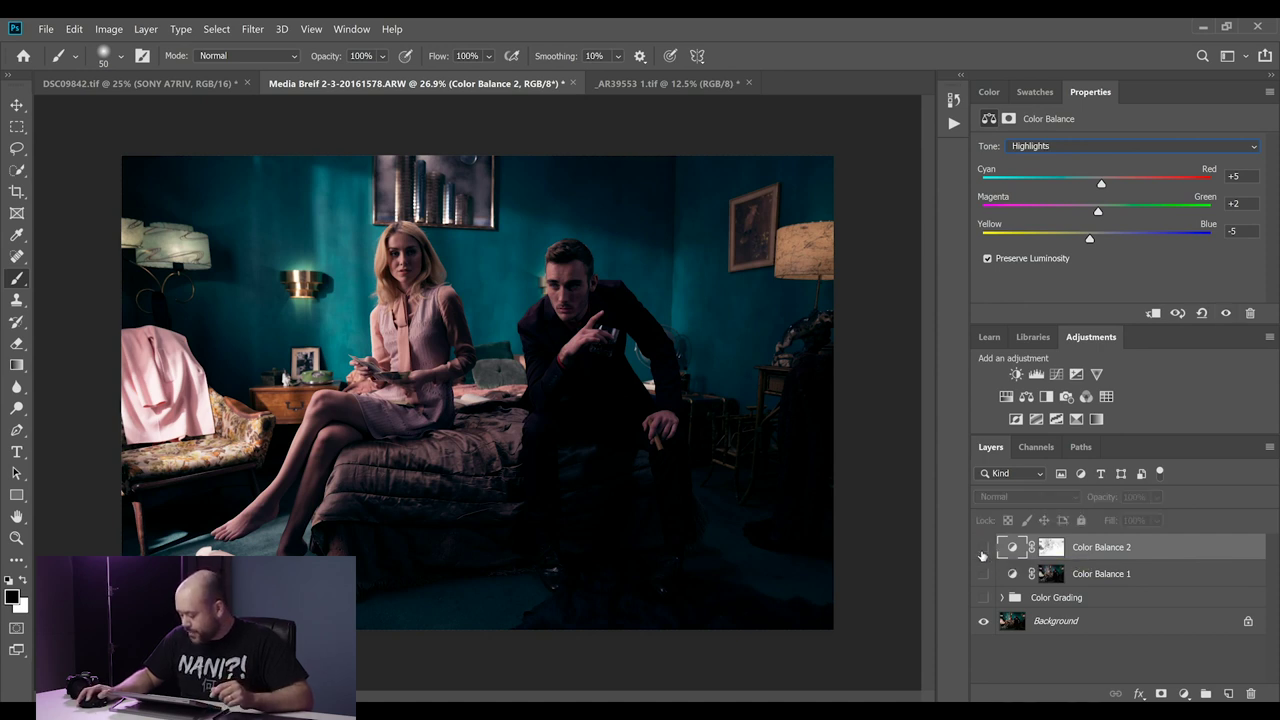
{"action": "left_click", "coordinate": [983, 575]}
{"action": "left_click", "coordinate": [983, 575]}
{"action": "left_click", "coordinate": [984, 548]}
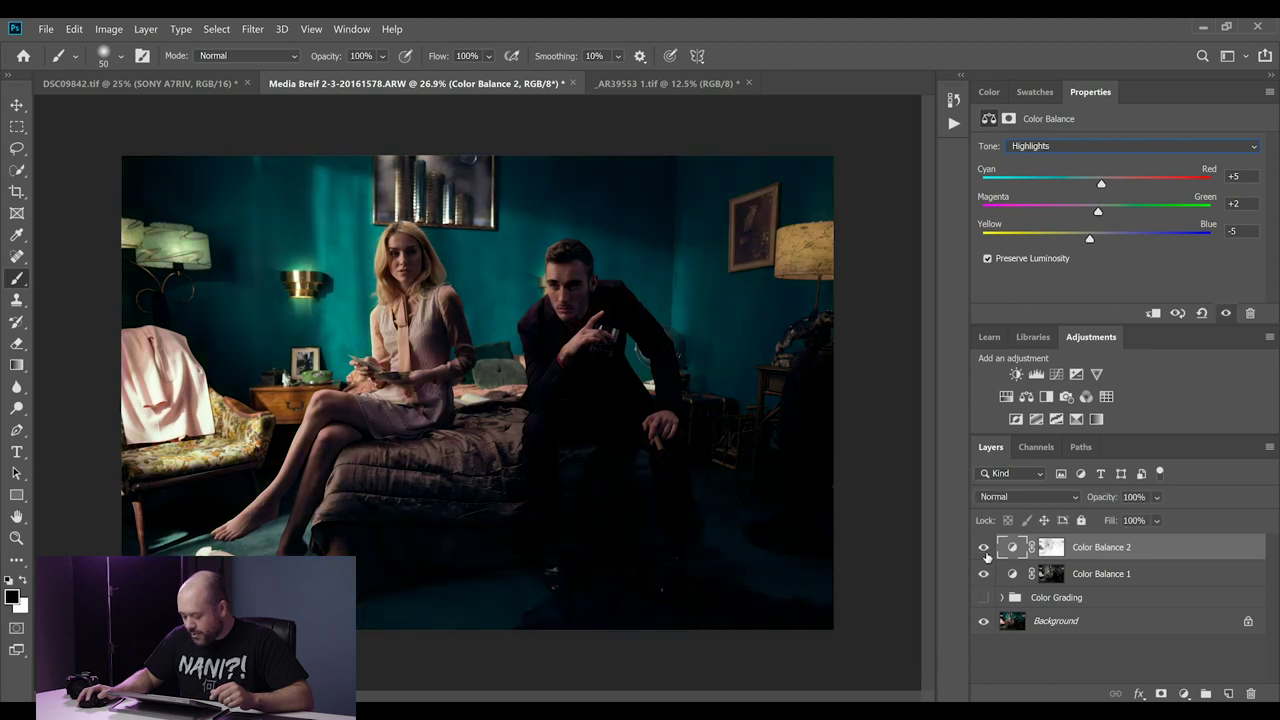
Step: Group the Color Balance 1 and Color Balance 2 layers together
{"action": "left_click", "coordinate": [1133, 574], "text": "shift"}
{"action": "key", "text": "ctrl+g"}
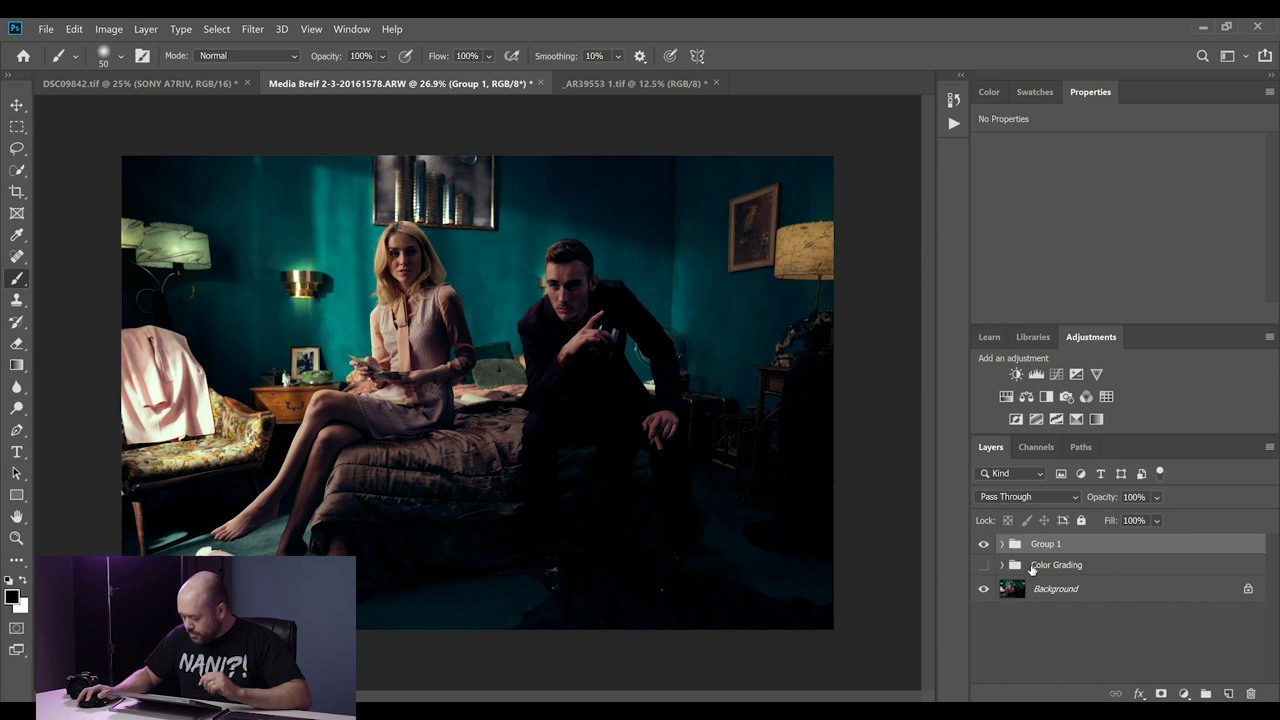
Step: Rename the new group holding the two Color Balance layers as Color Grading 2
{"action": "double_click", "coordinate": [1045, 543]}
{"action": "key", "text": "BackSpace"}
{"action": "type", "text": "Color"}
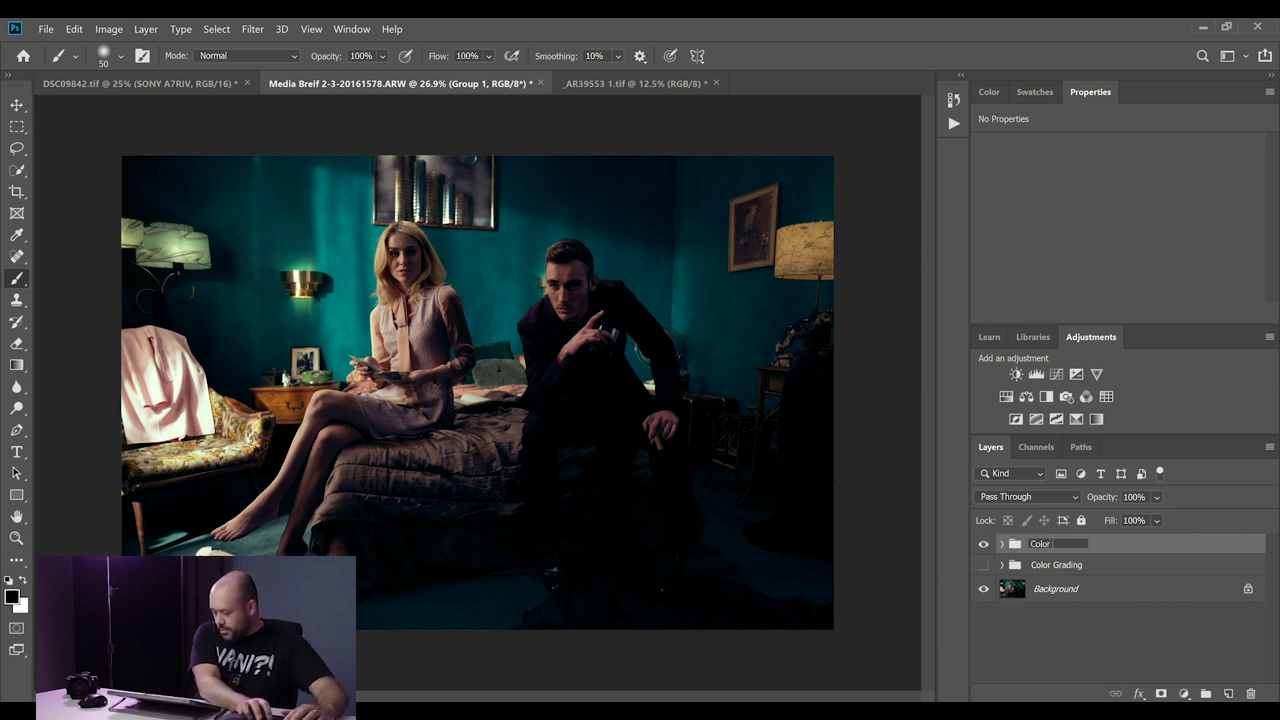
{"action": "type", "text": " Grading 2"}
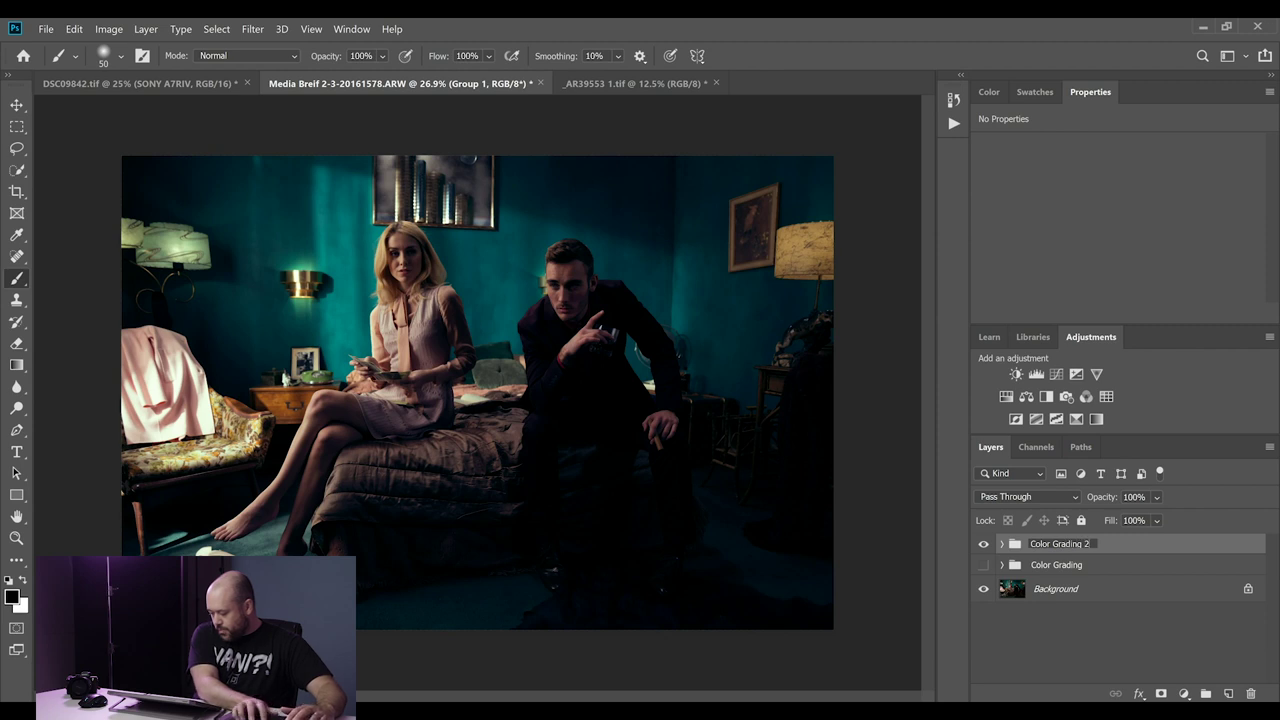
{"action": "key", "text": "Return"}
Step: Expand both grading groups and compare their effects on the photo, leaving only the Color Grading 2 group visible
{"action": "left_click", "coordinate": [983, 544]}
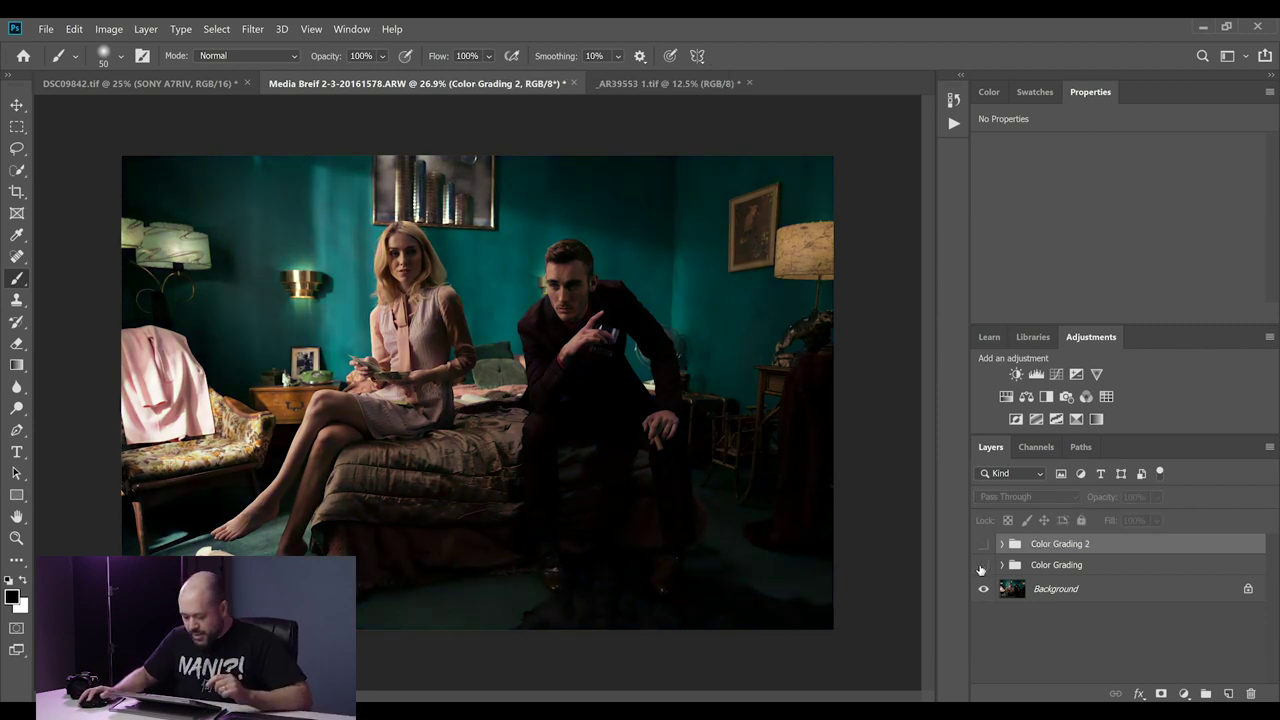
{"action": "left_click", "coordinate": [1002, 565]}
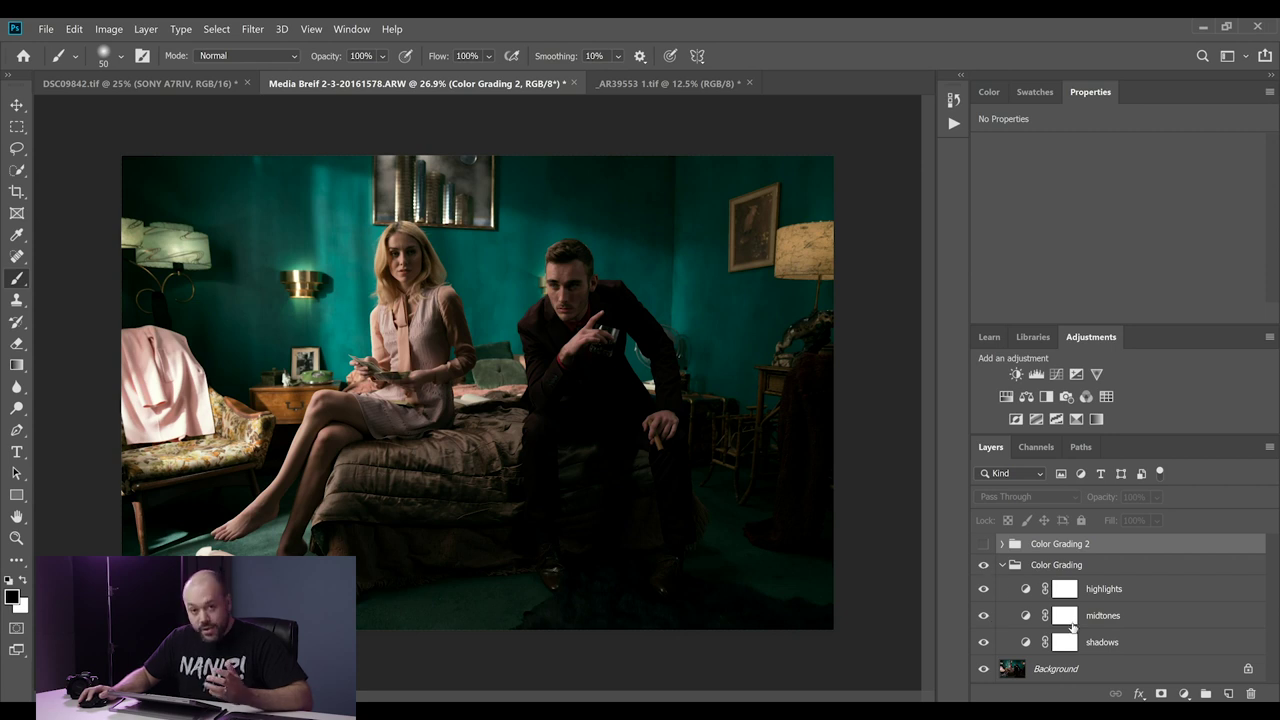
{"action": "left_click", "coordinate": [982, 566]}
{"action": "left_click", "coordinate": [984, 544]}
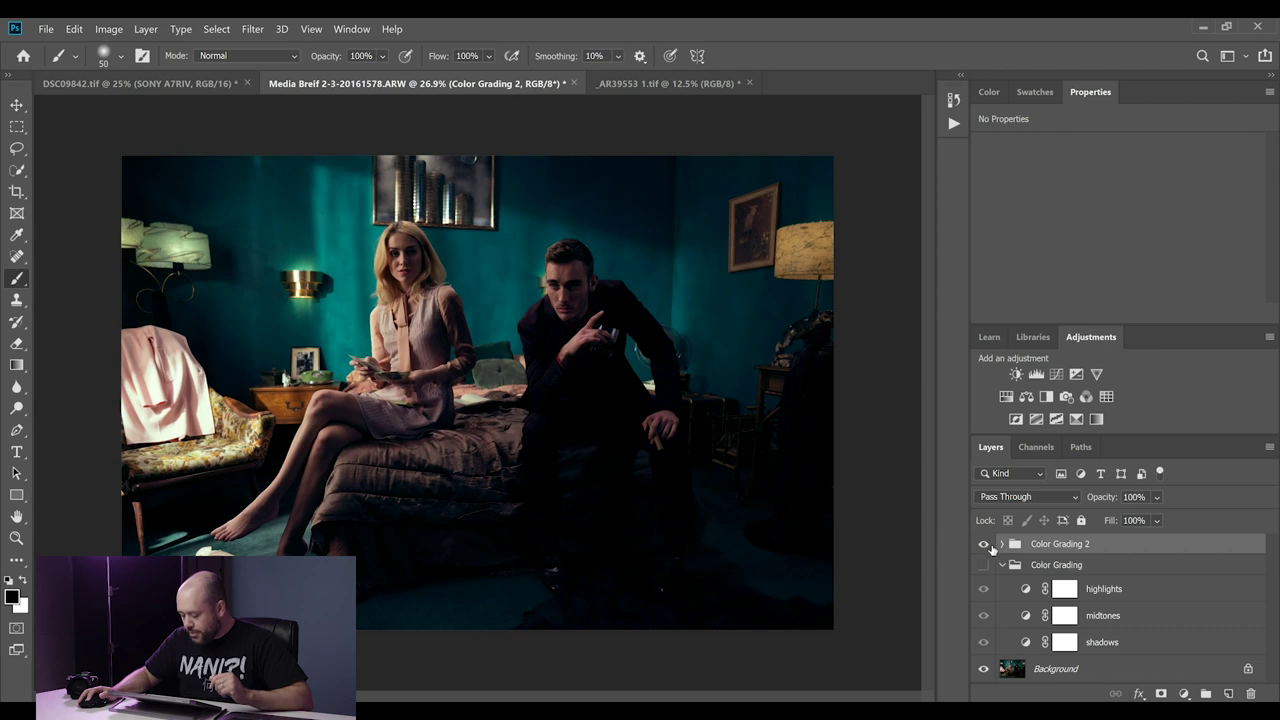
{"action": "left_click", "coordinate": [1002, 544]}
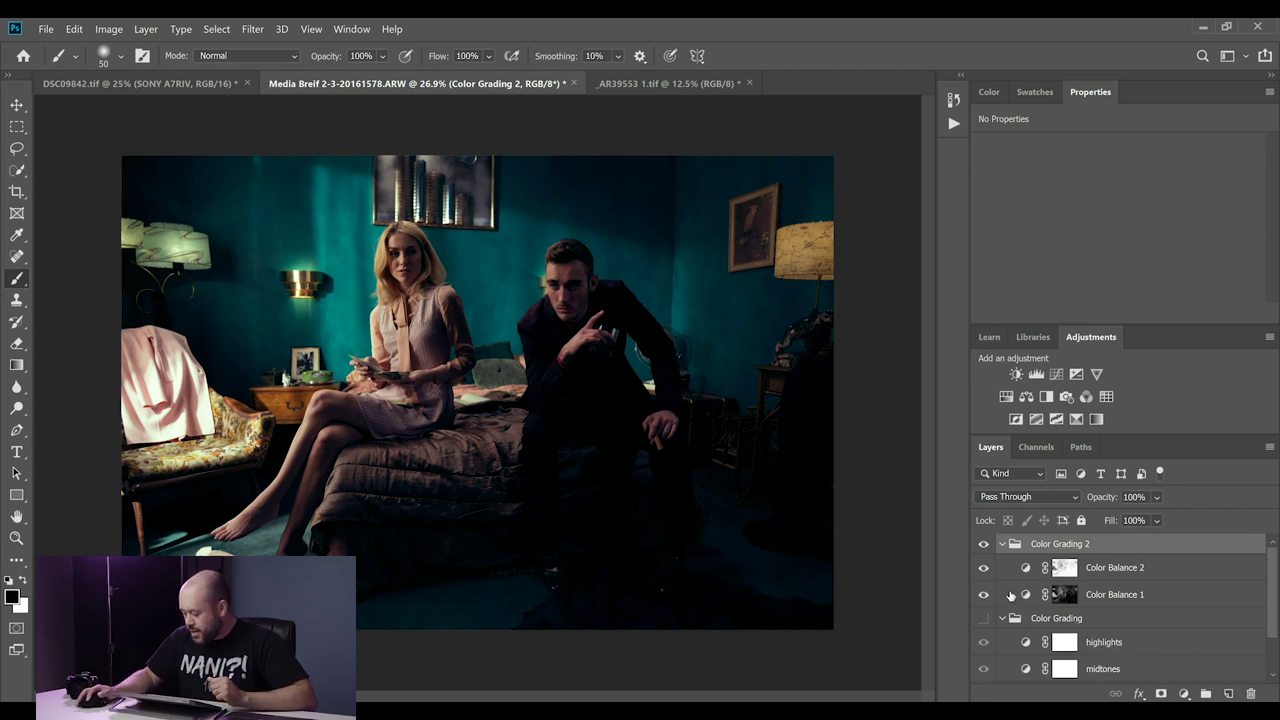
{"action": "left_click", "coordinate": [984, 544]}
{"action": "left_click", "coordinate": [984, 544]}
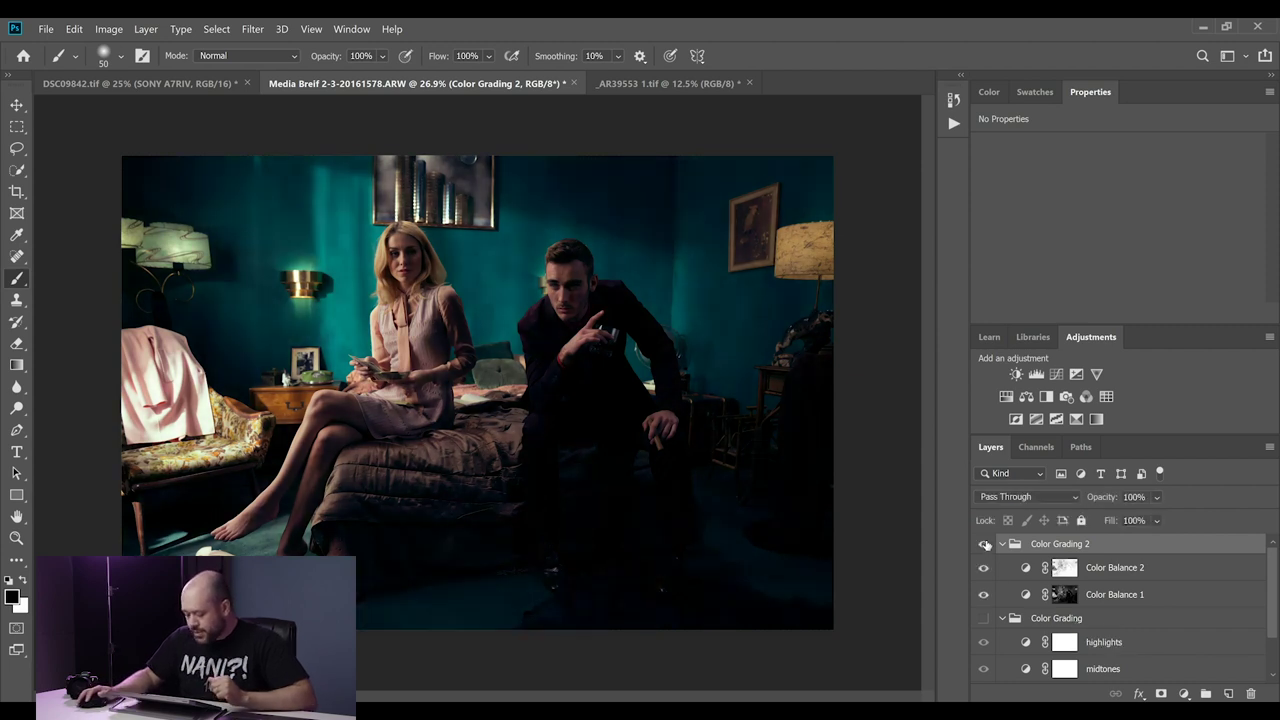
Step: View the Color Balance 2 layer's mask on its own and return to the normal photo view
{"action": "left_click", "coordinate": [1064, 568]}
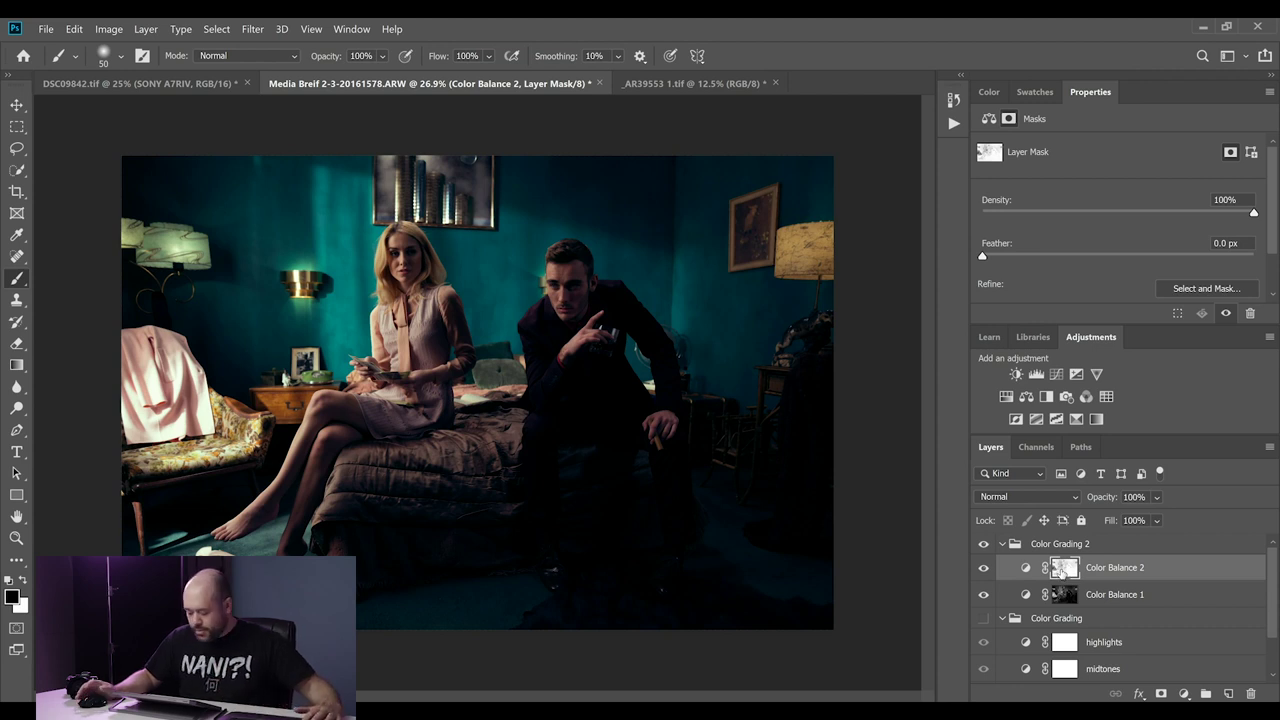
{"action": "left_click", "coordinate": [1062, 569], "text": "alt"}
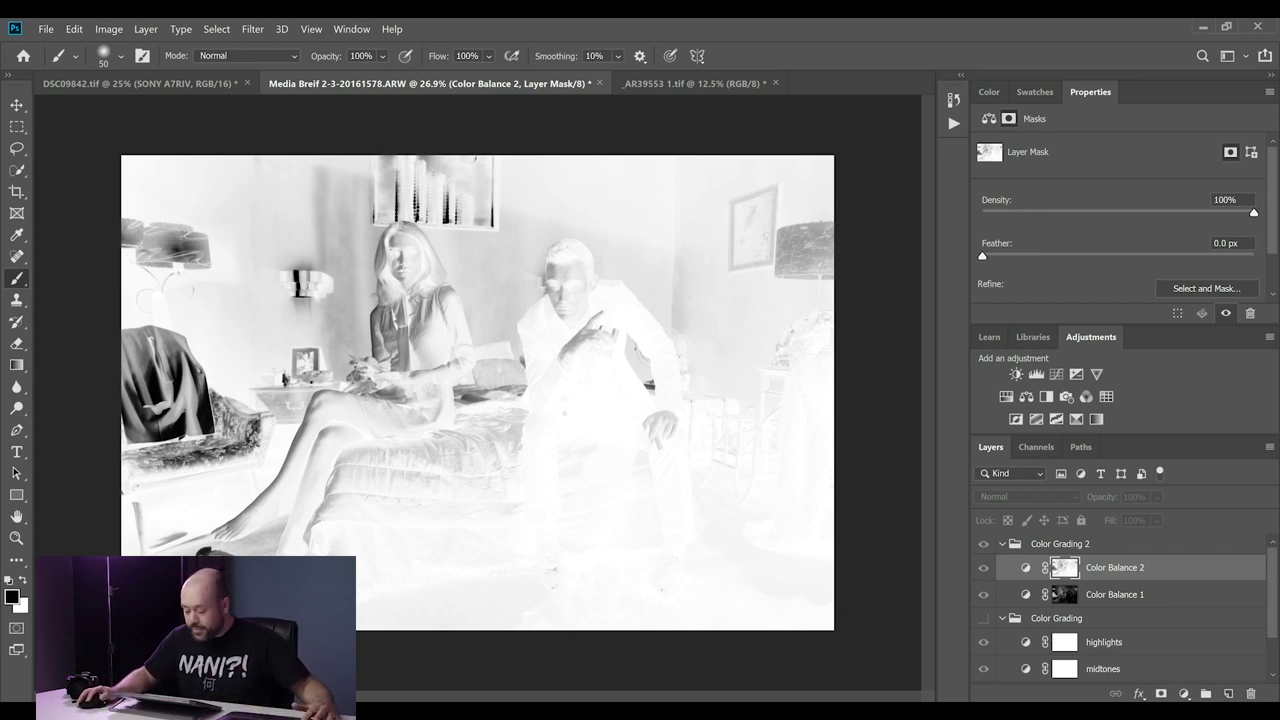
{"action": "left_click", "coordinate": [1066, 570], "text": "alt"}
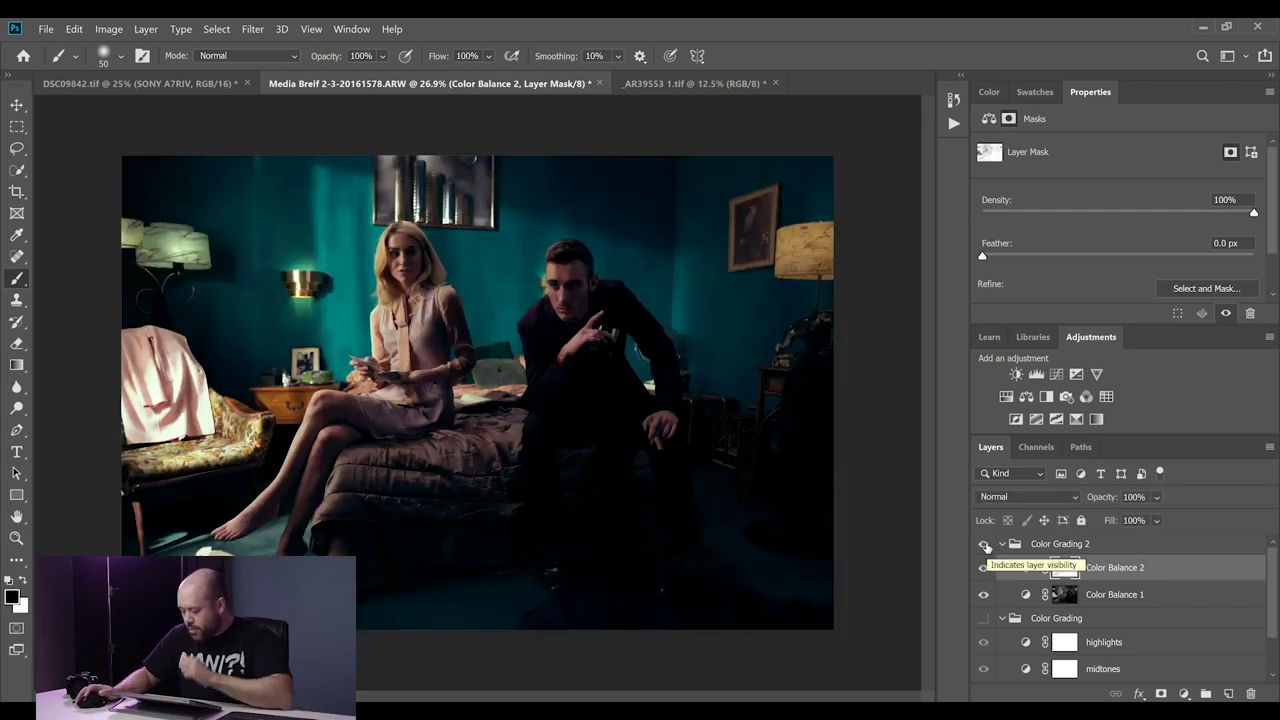
Step: Add a Levels adjustment layer above Color Balance 2 inside the Color Grading 2 group and apply the automatic levels correction
{"action": "left_click", "coordinate": [1003, 543]}
{"action": "left_click", "coordinate": [1003, 543]}
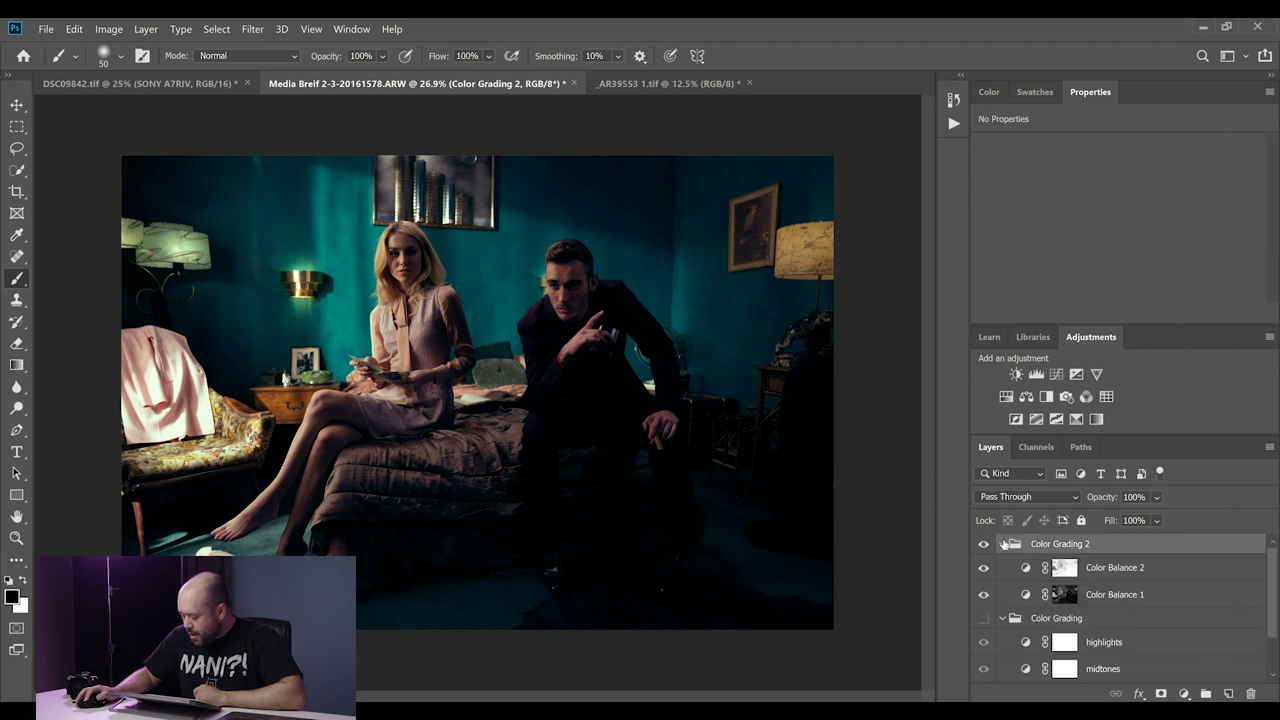
{"action": "left_click", "coordinate": [1036, 375]}
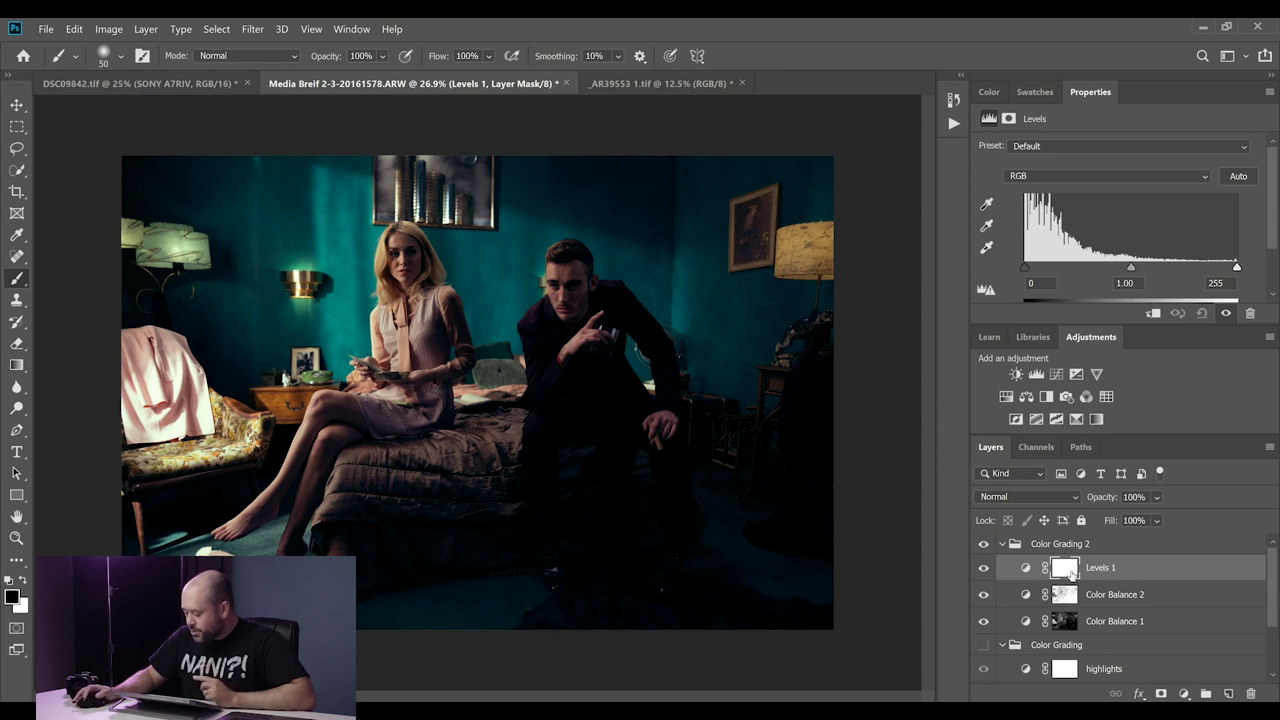
{"action": "left_click", "coordinate": [1020, 570]}
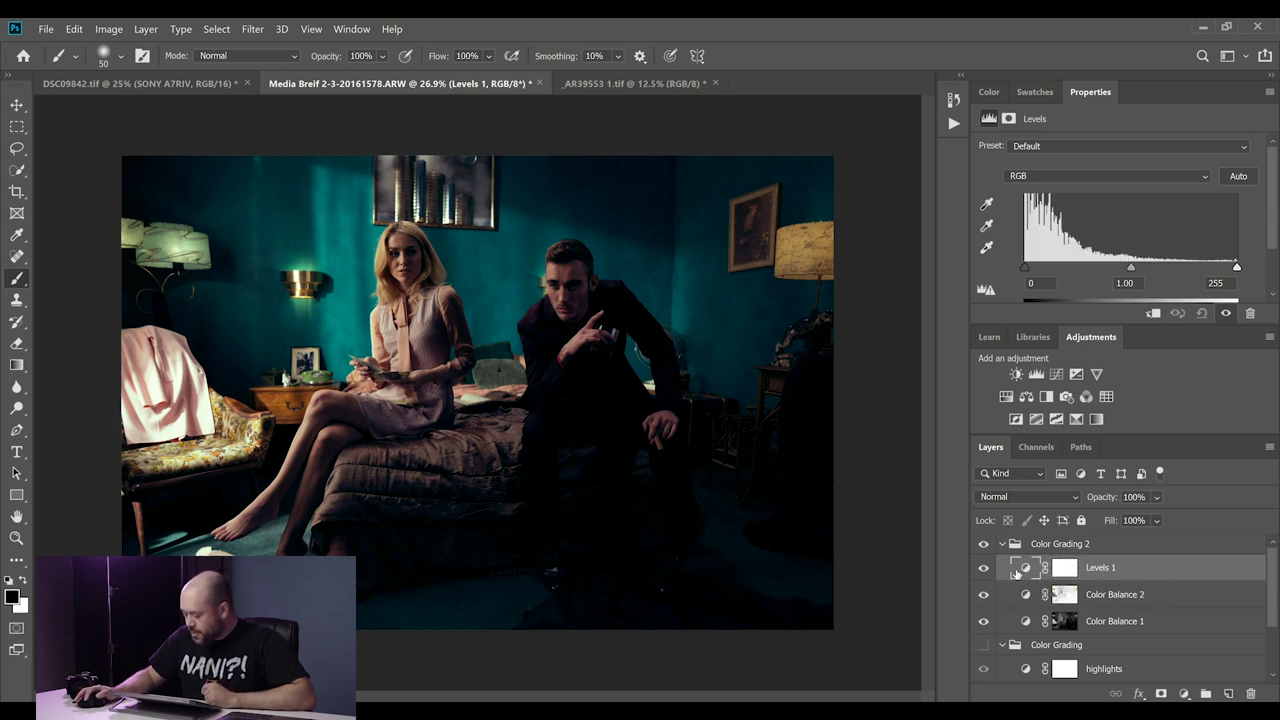
{"action": "left_click_drag", "start_coordinate": [1272, 212], "coordinate": [1273, 240]}
{"action": "scroll", "coordinate": [1273, 240], "scroll_direction": "up", "scroll_amount": 3}
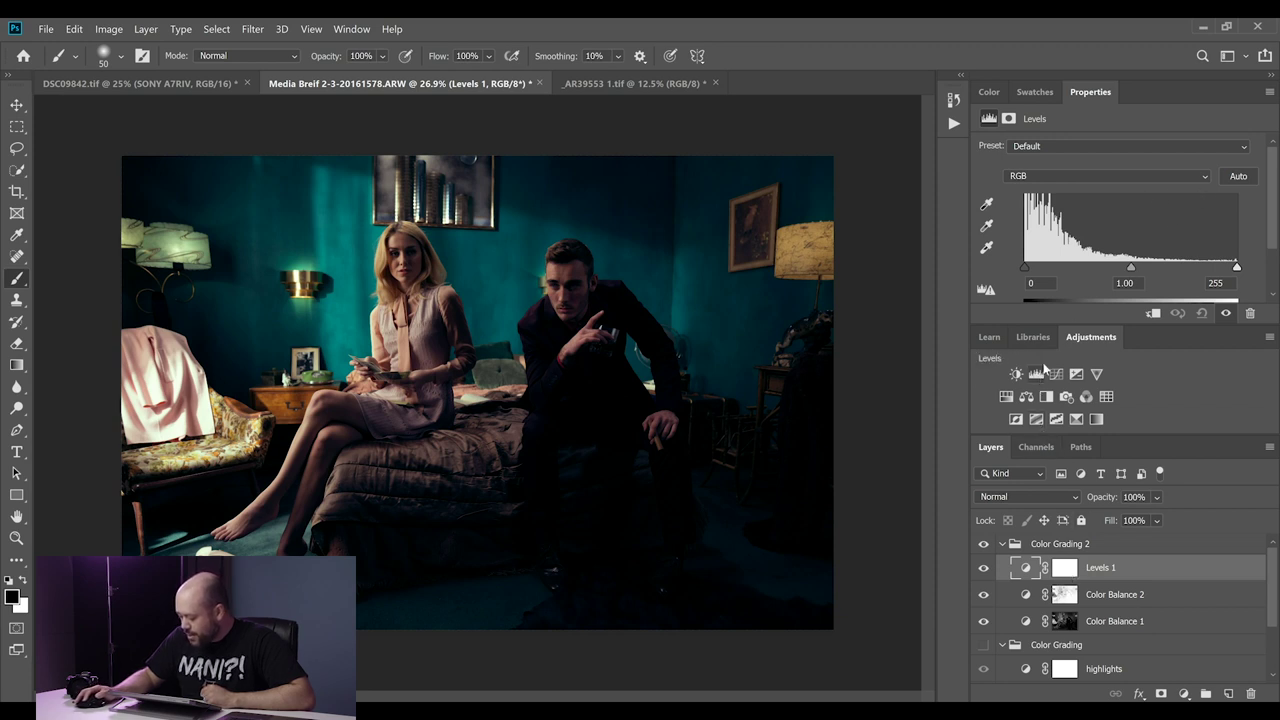
{"action": "left_click", "coordinate": [1241, 178]}
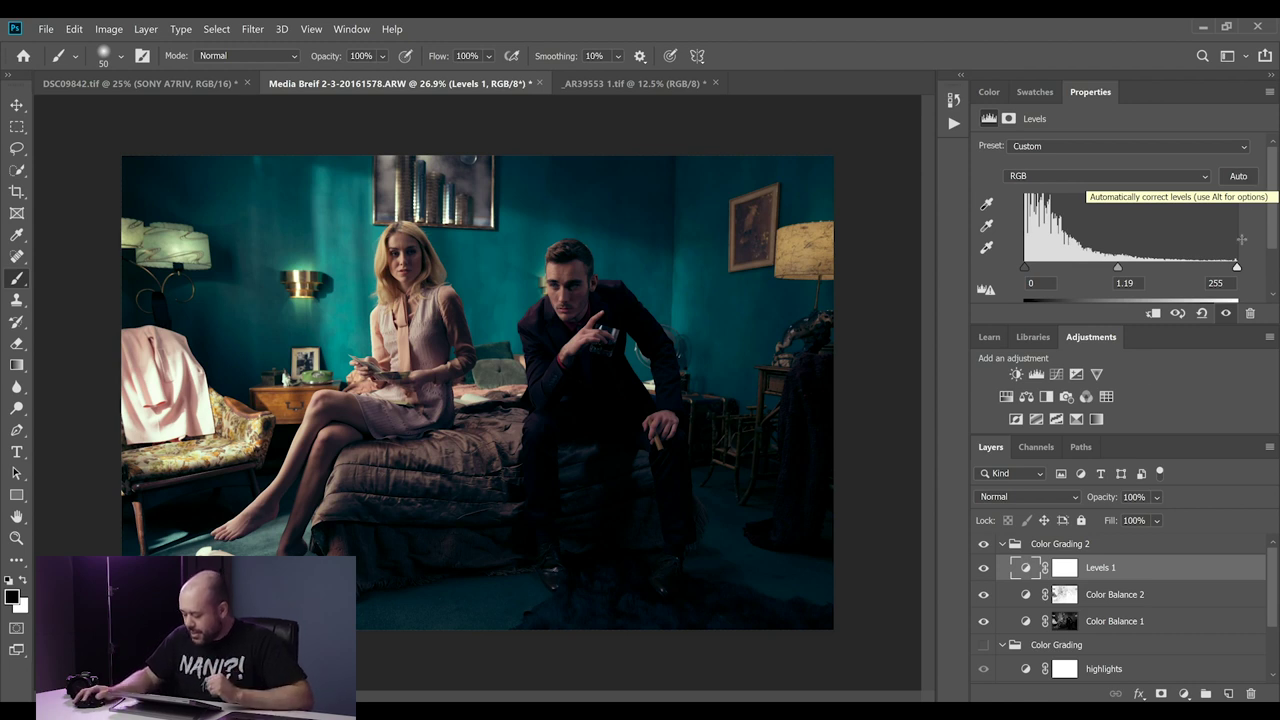
Step: Compare the photo repeatedly with the Levels 1 layer hidden and shown, leaving the layer visible
{"action": "left_click", "coordinate": [984, 567]}
{"action": "left_click", "coordinate": [984, 567]}
{"action": "left_click", "coordinate": [984, 567]}
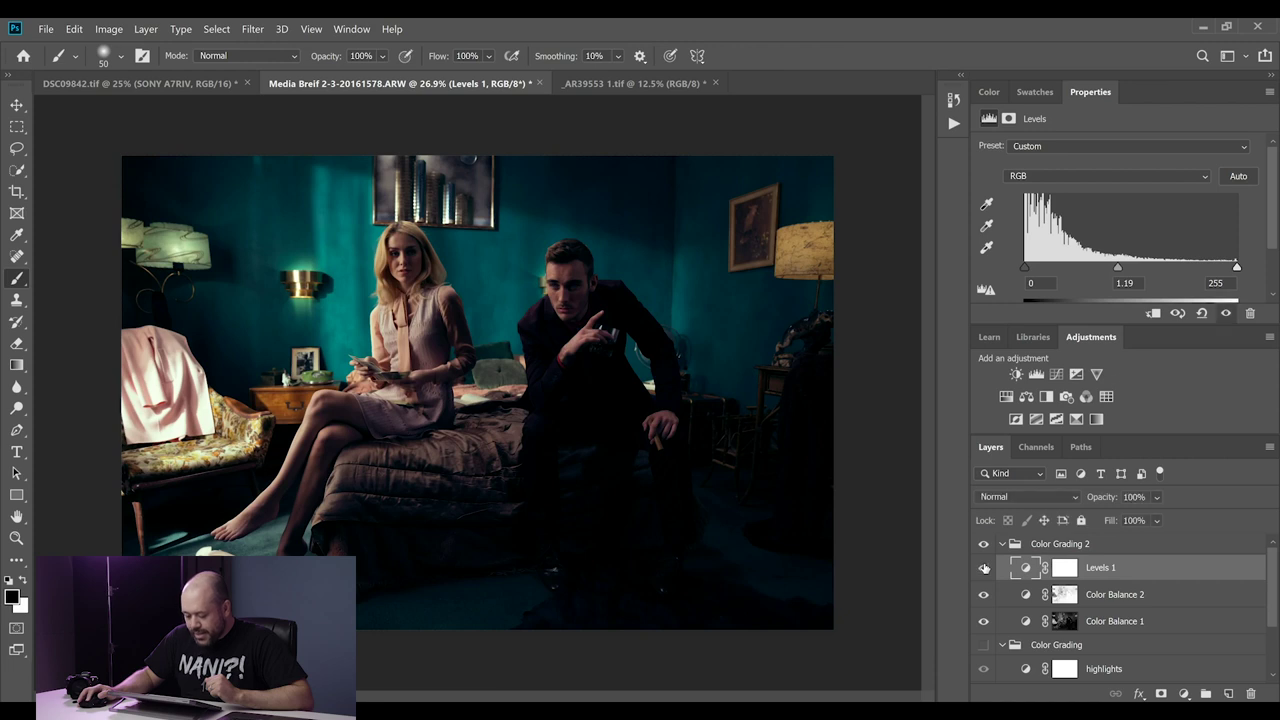
{"action": "left_click", "coordinate": [984, 567]}
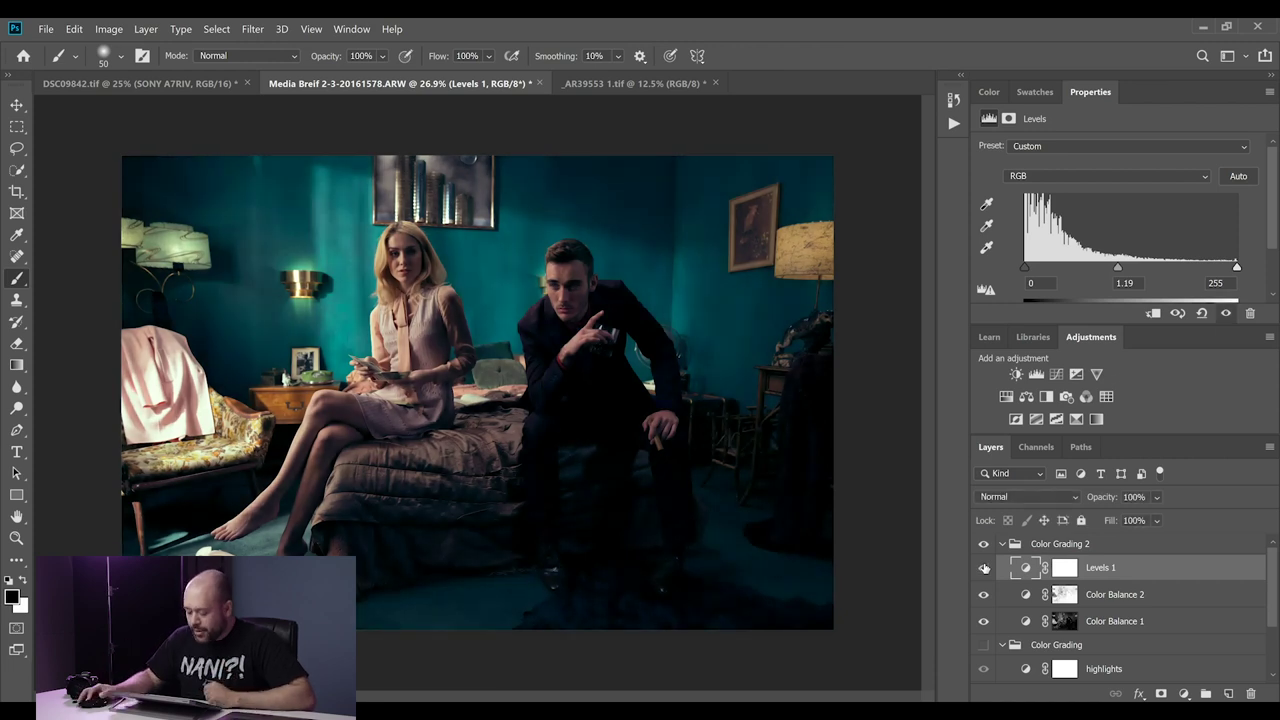
{"action": "left_click", "coordinate": [984, 567]}
{"action": "left_click", "coordinate": [984, 567]}
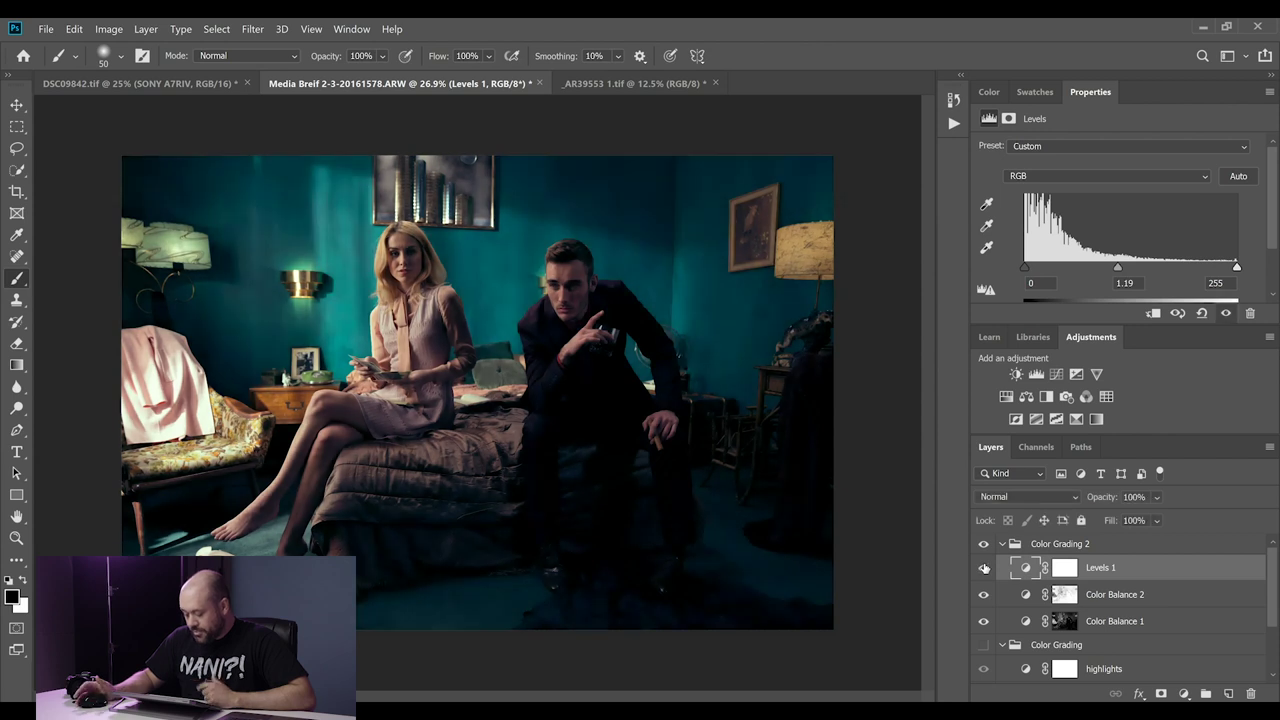
{"action": "left_click", "coordinate": [984, 567]}
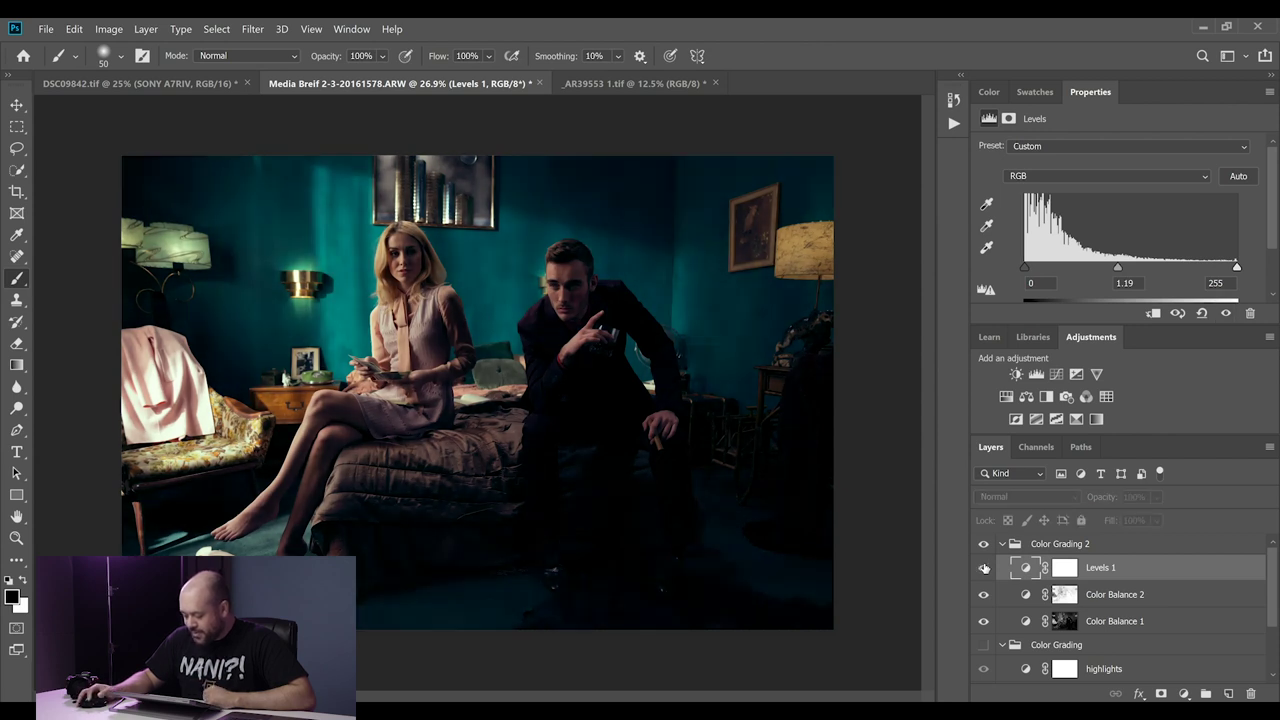
{"action": "left_click", "coordinate": [984, 567]}
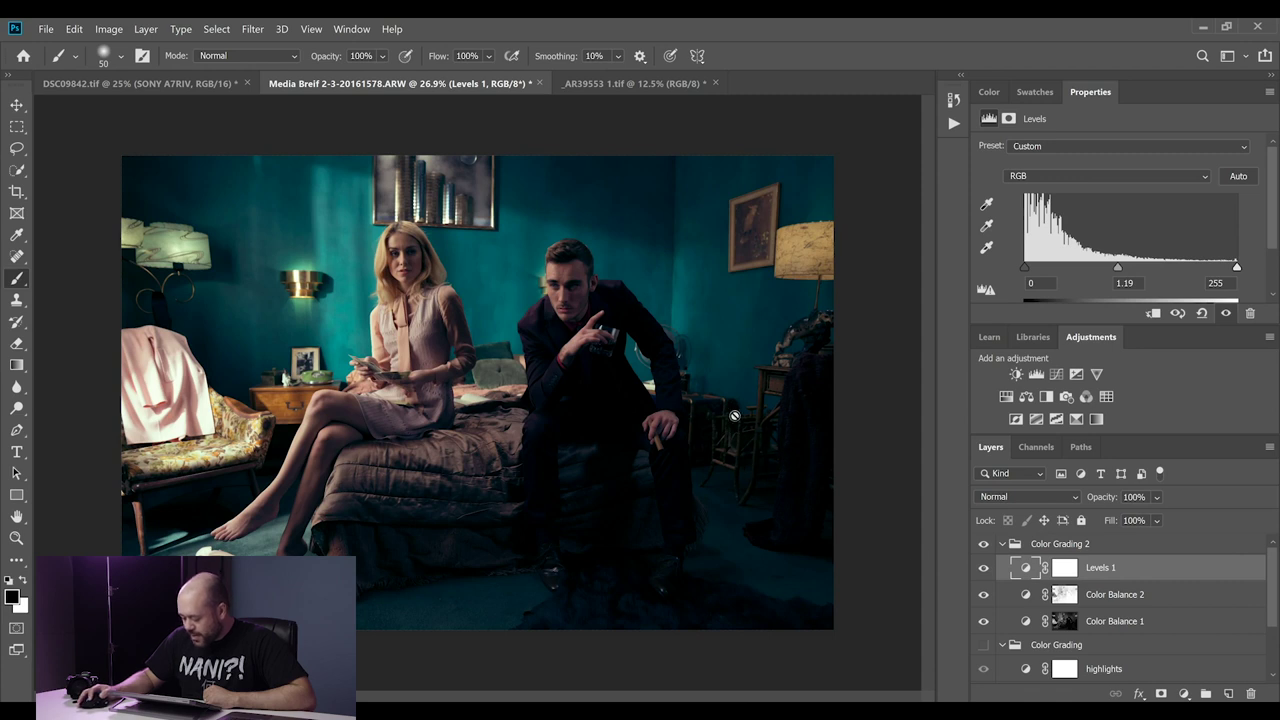
{"action": "left_click", "coordinate": [985, 568]}
{"action": "left_click", "coordinate": [985, 568]}
{"action": "left_click", "coordinate": [985, 568]}
{"action": "left_click", "coordinate": [985, 568]}
{"action": "left_click", "coordinate": [985, 568]}
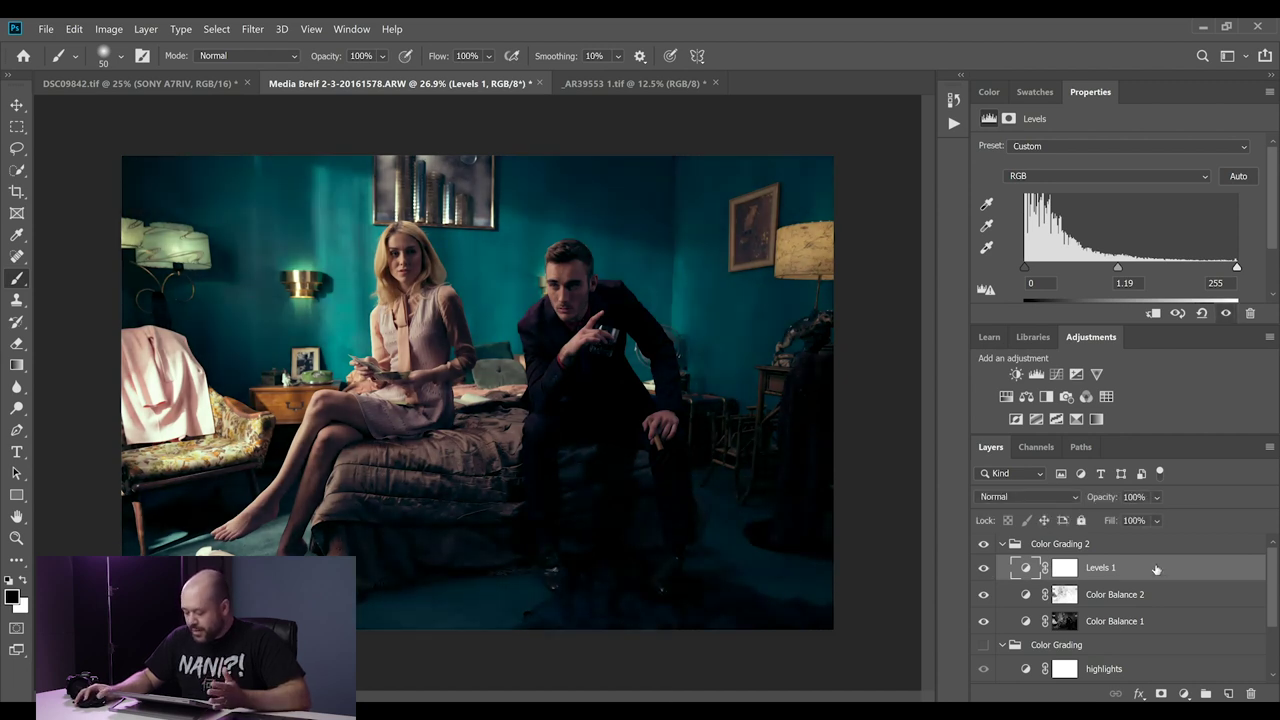
Step: Set the Levels 1 layer's opacity to 75% and check the photo with that layer and the Color Grading 2 group toggled off and on
{"action": "left_click", "coordinate": [1157, 498]}
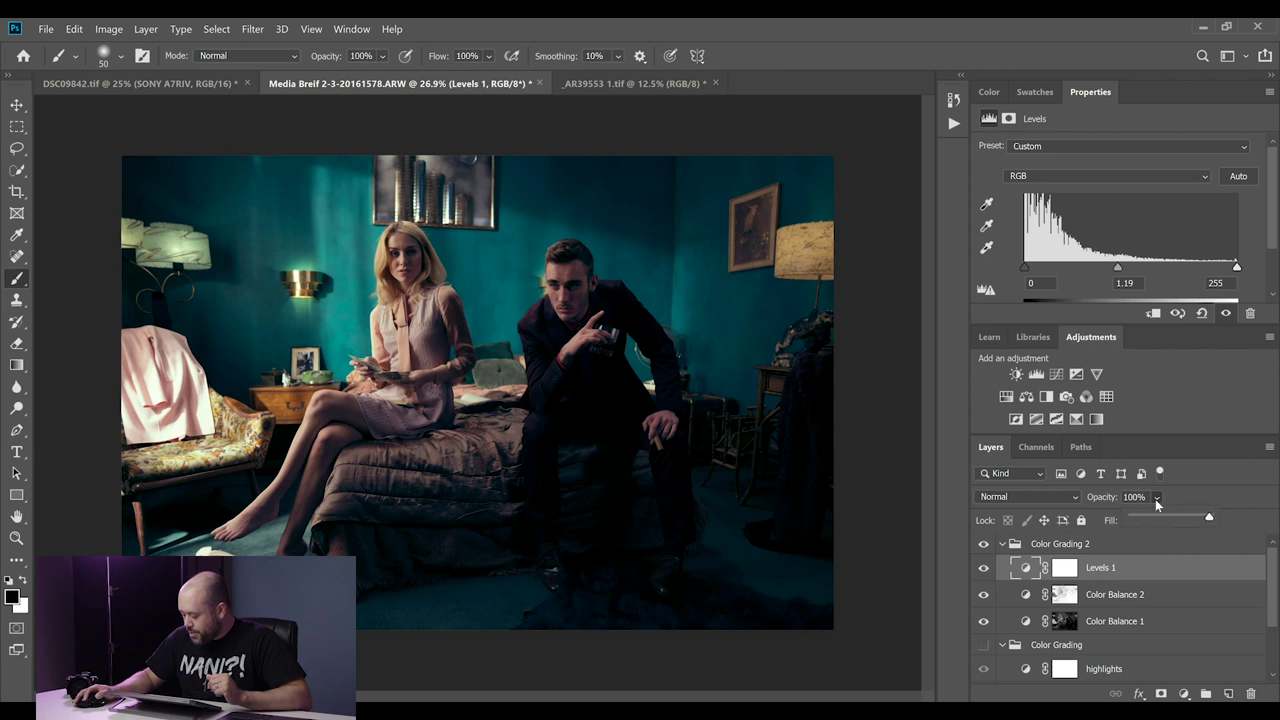
{"action": "left_click_drag", "start_coordinate": [1207, 517], "coordinate": [1190, 521]}
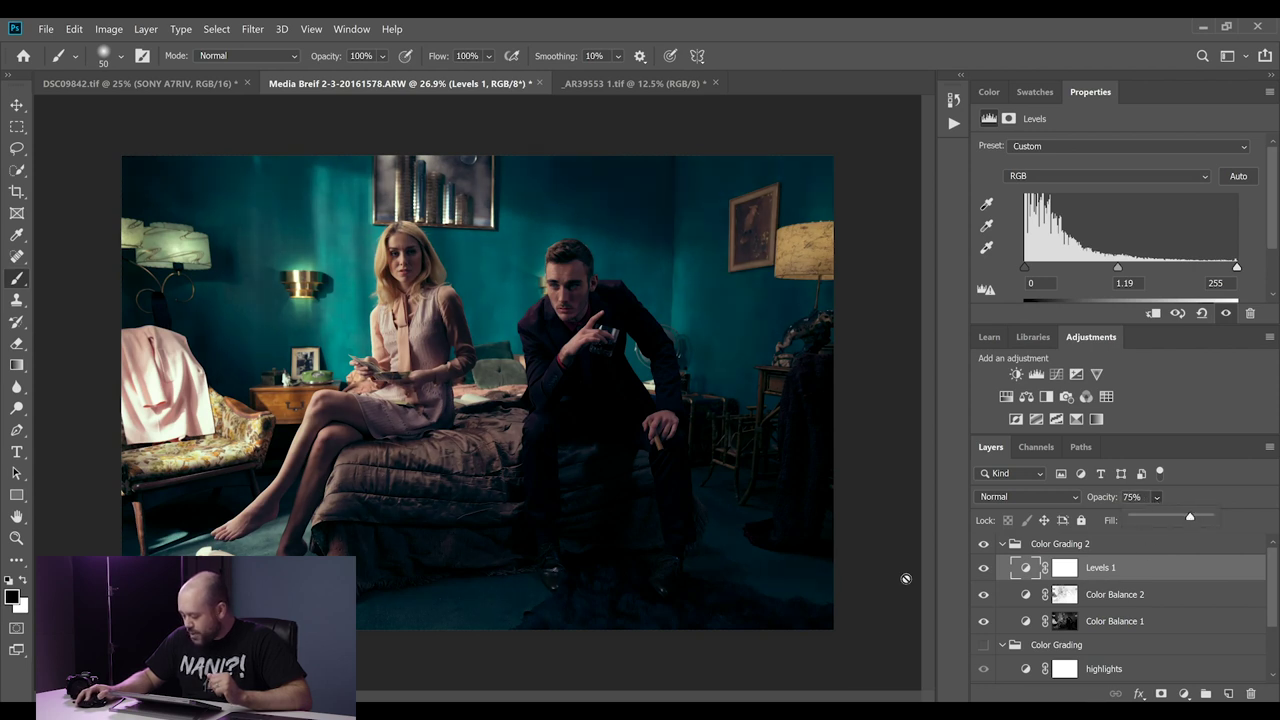
{"action": "left_click", "coordinate": [984, 568]}
{"action": "left_click", "coordinate": [984, 568]}
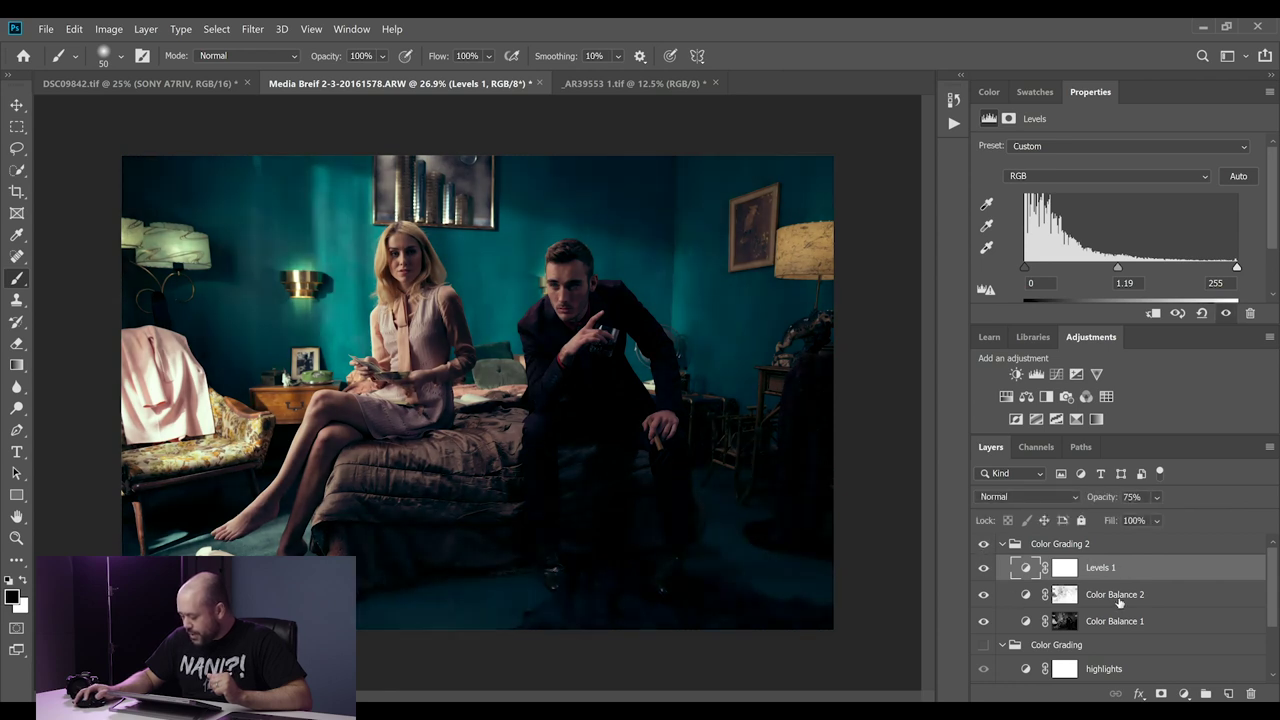
{"action": "left_click", "coordinate": [983, 544]}
{"action": "left_click", "coordinate": [982, 545]}
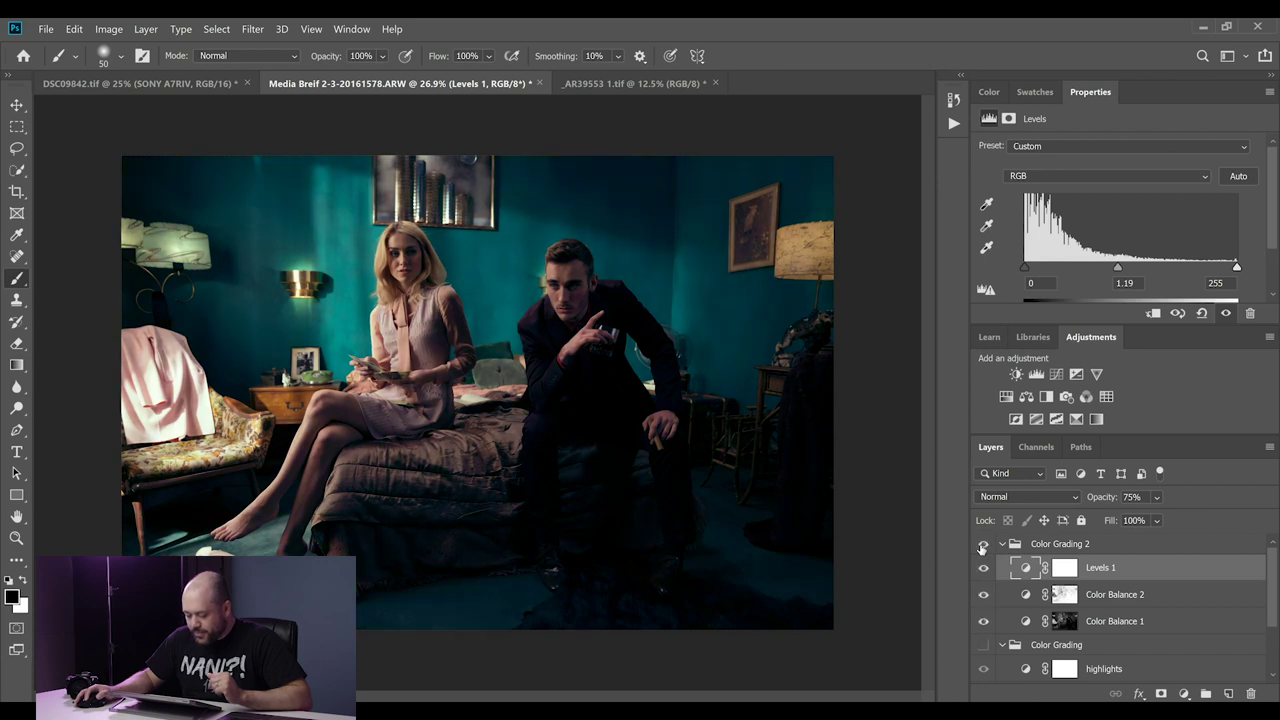